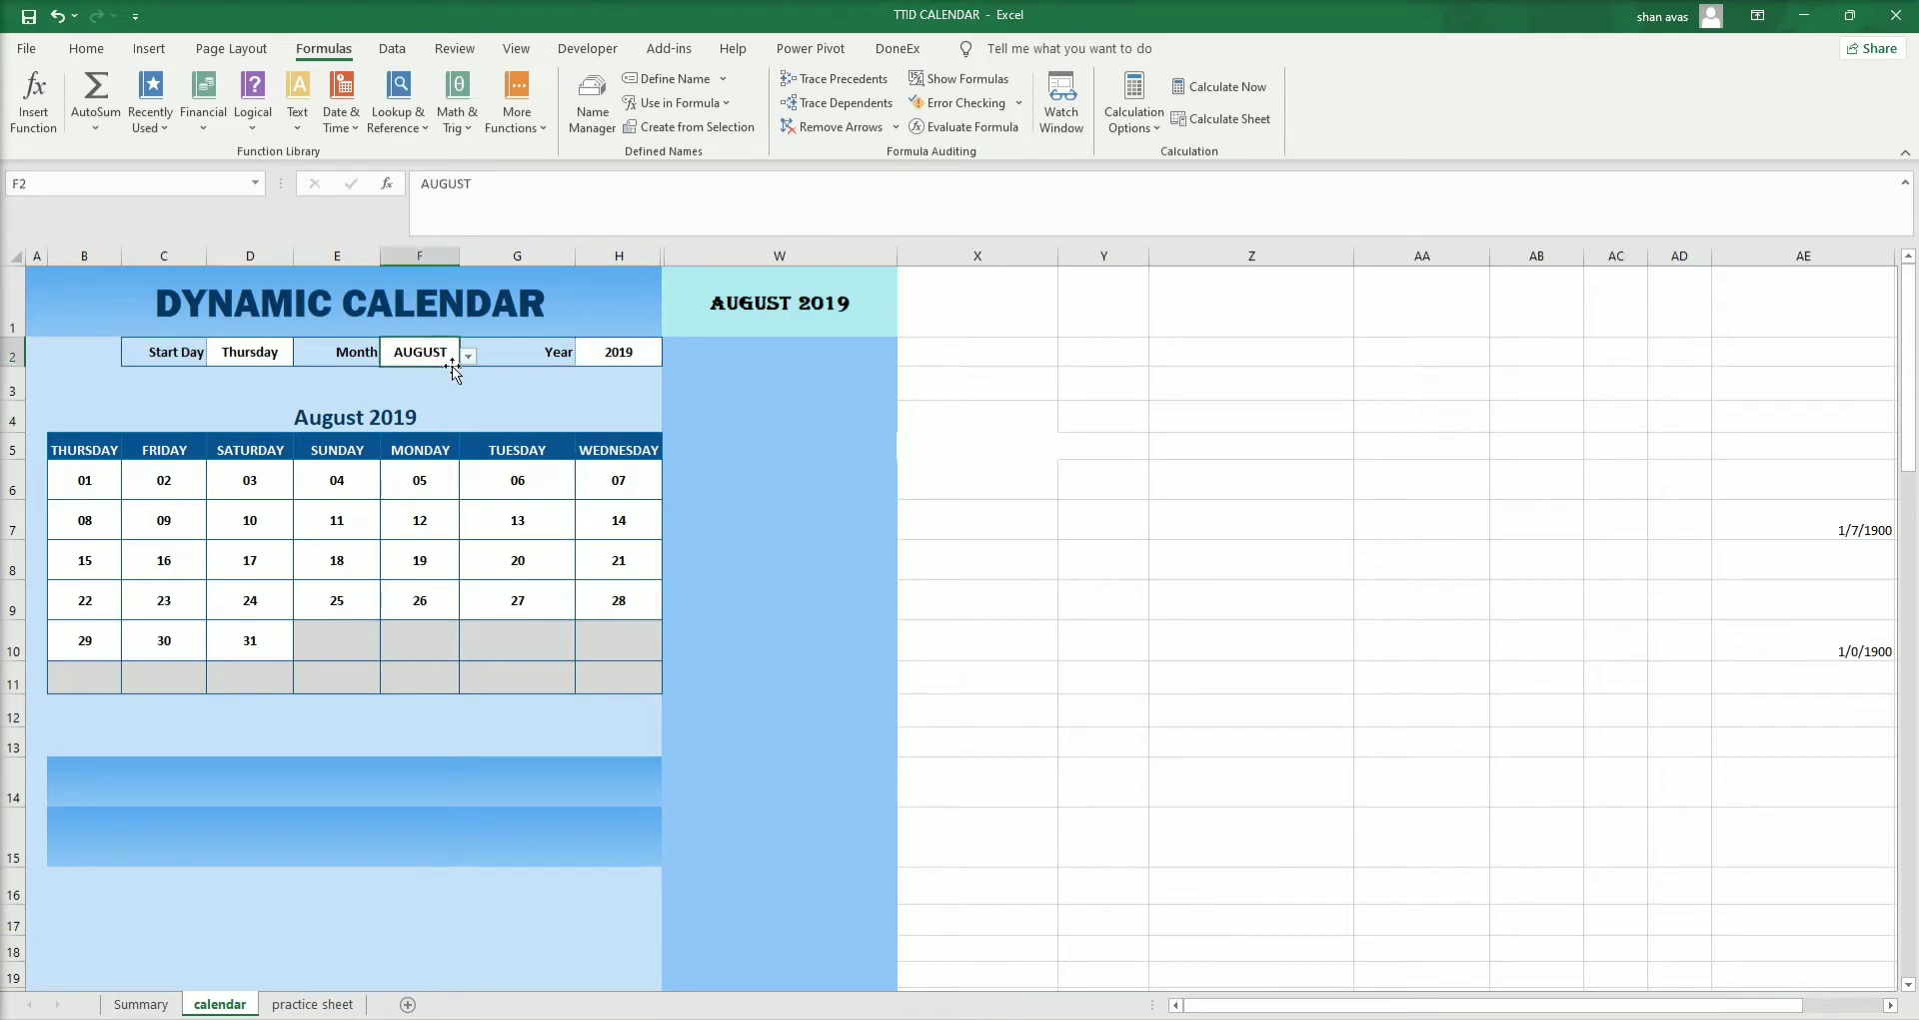
Set the calendar's month to JUNE.
click(468, 356)
click(431, 387)
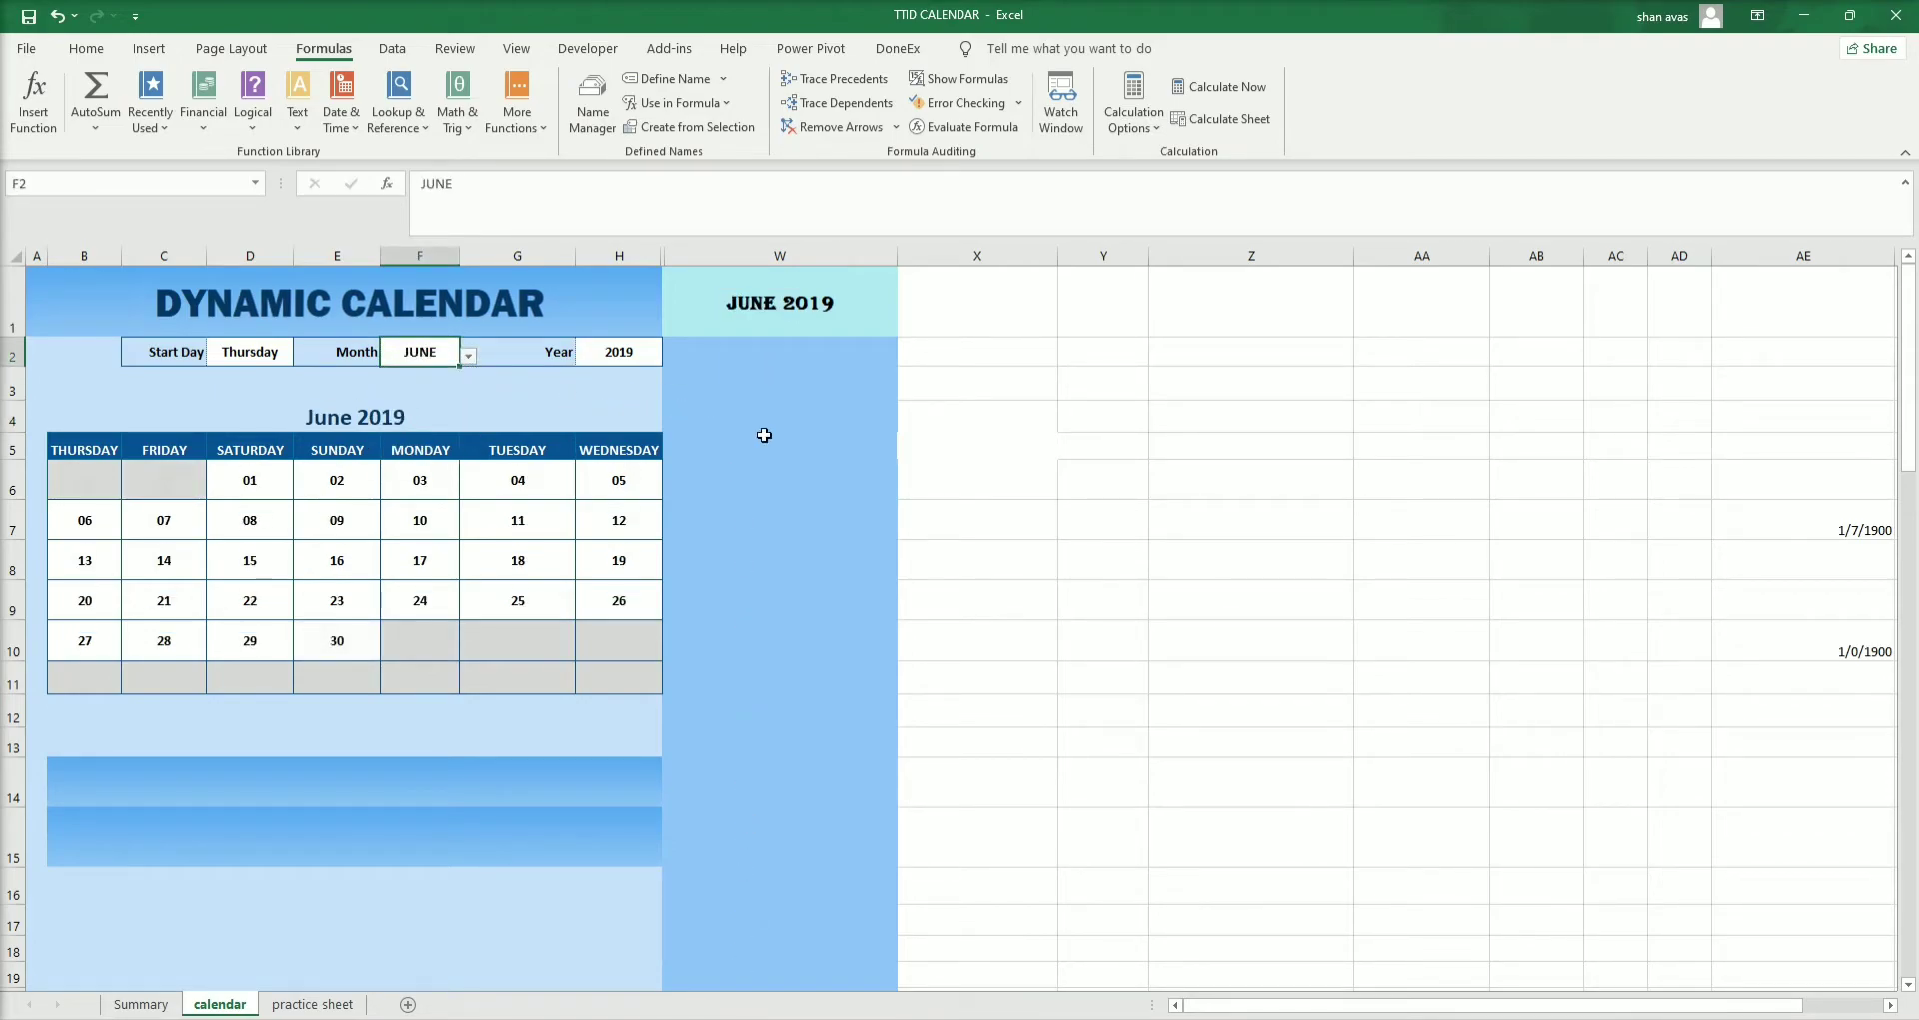
click(478, 357)
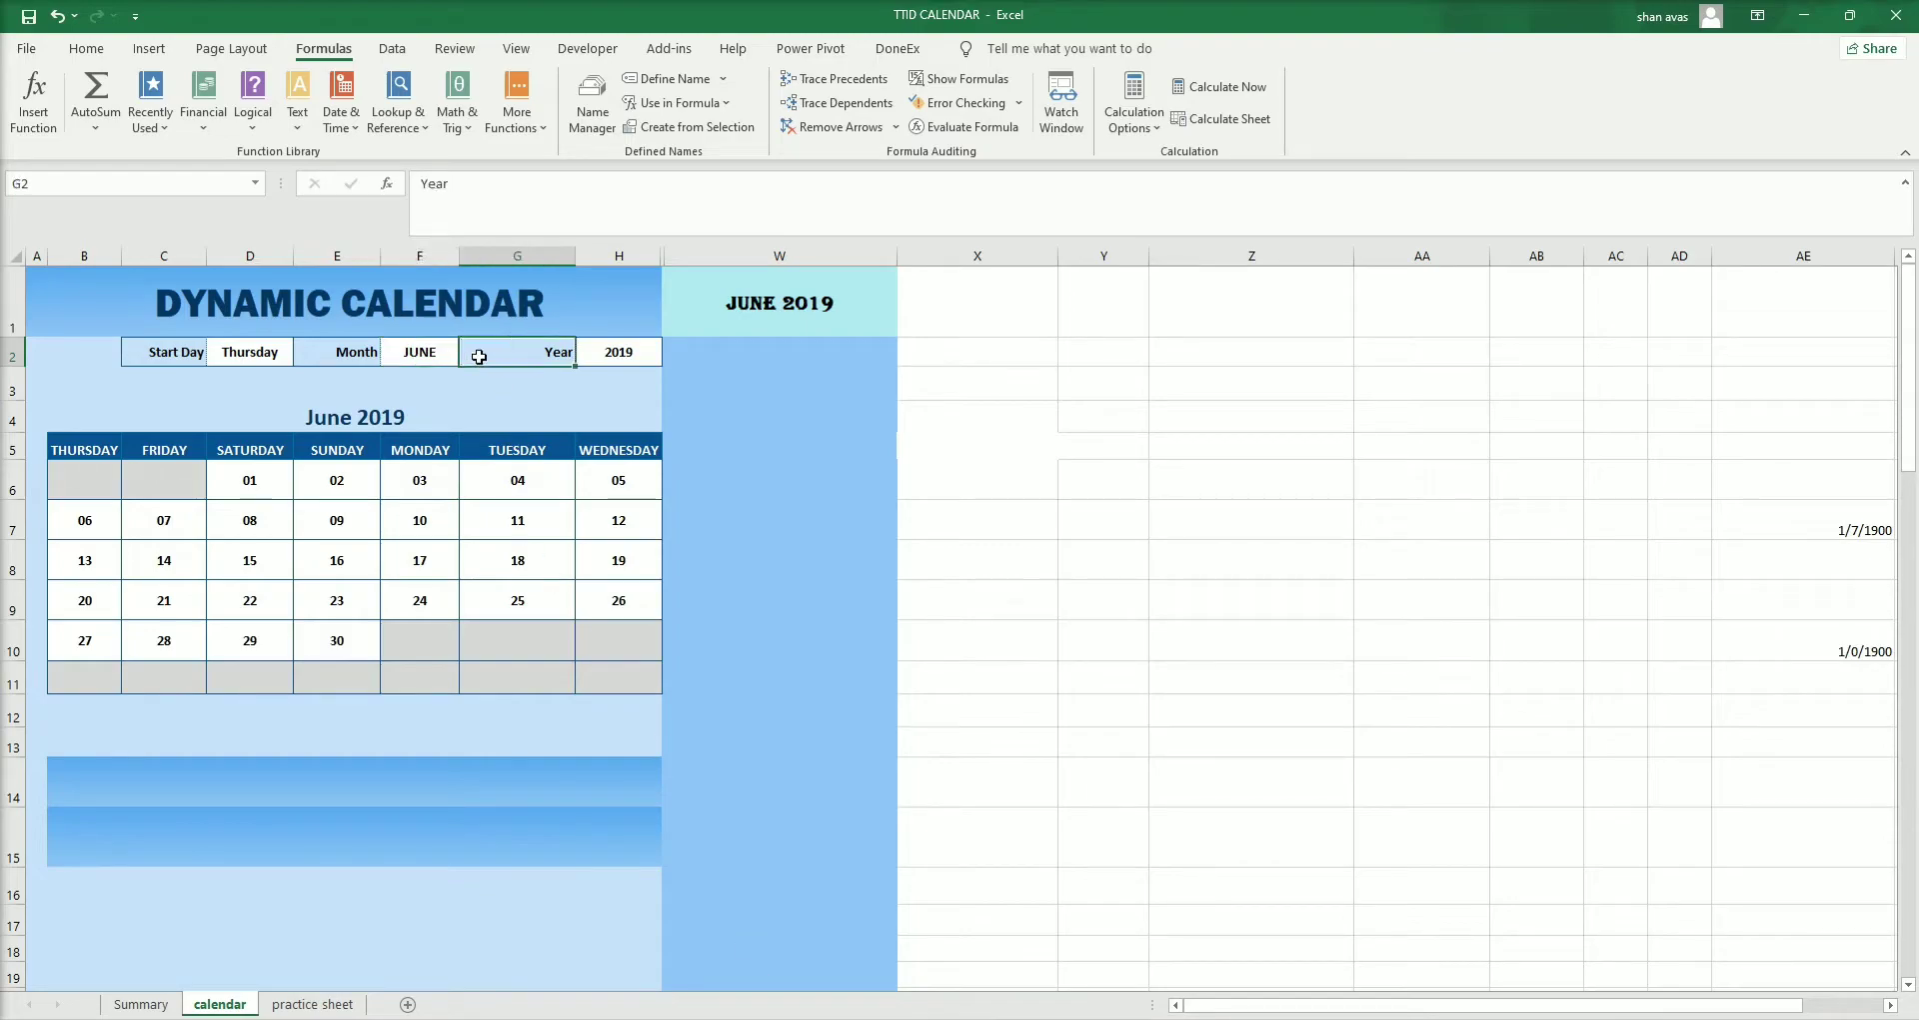
click(632, 354)
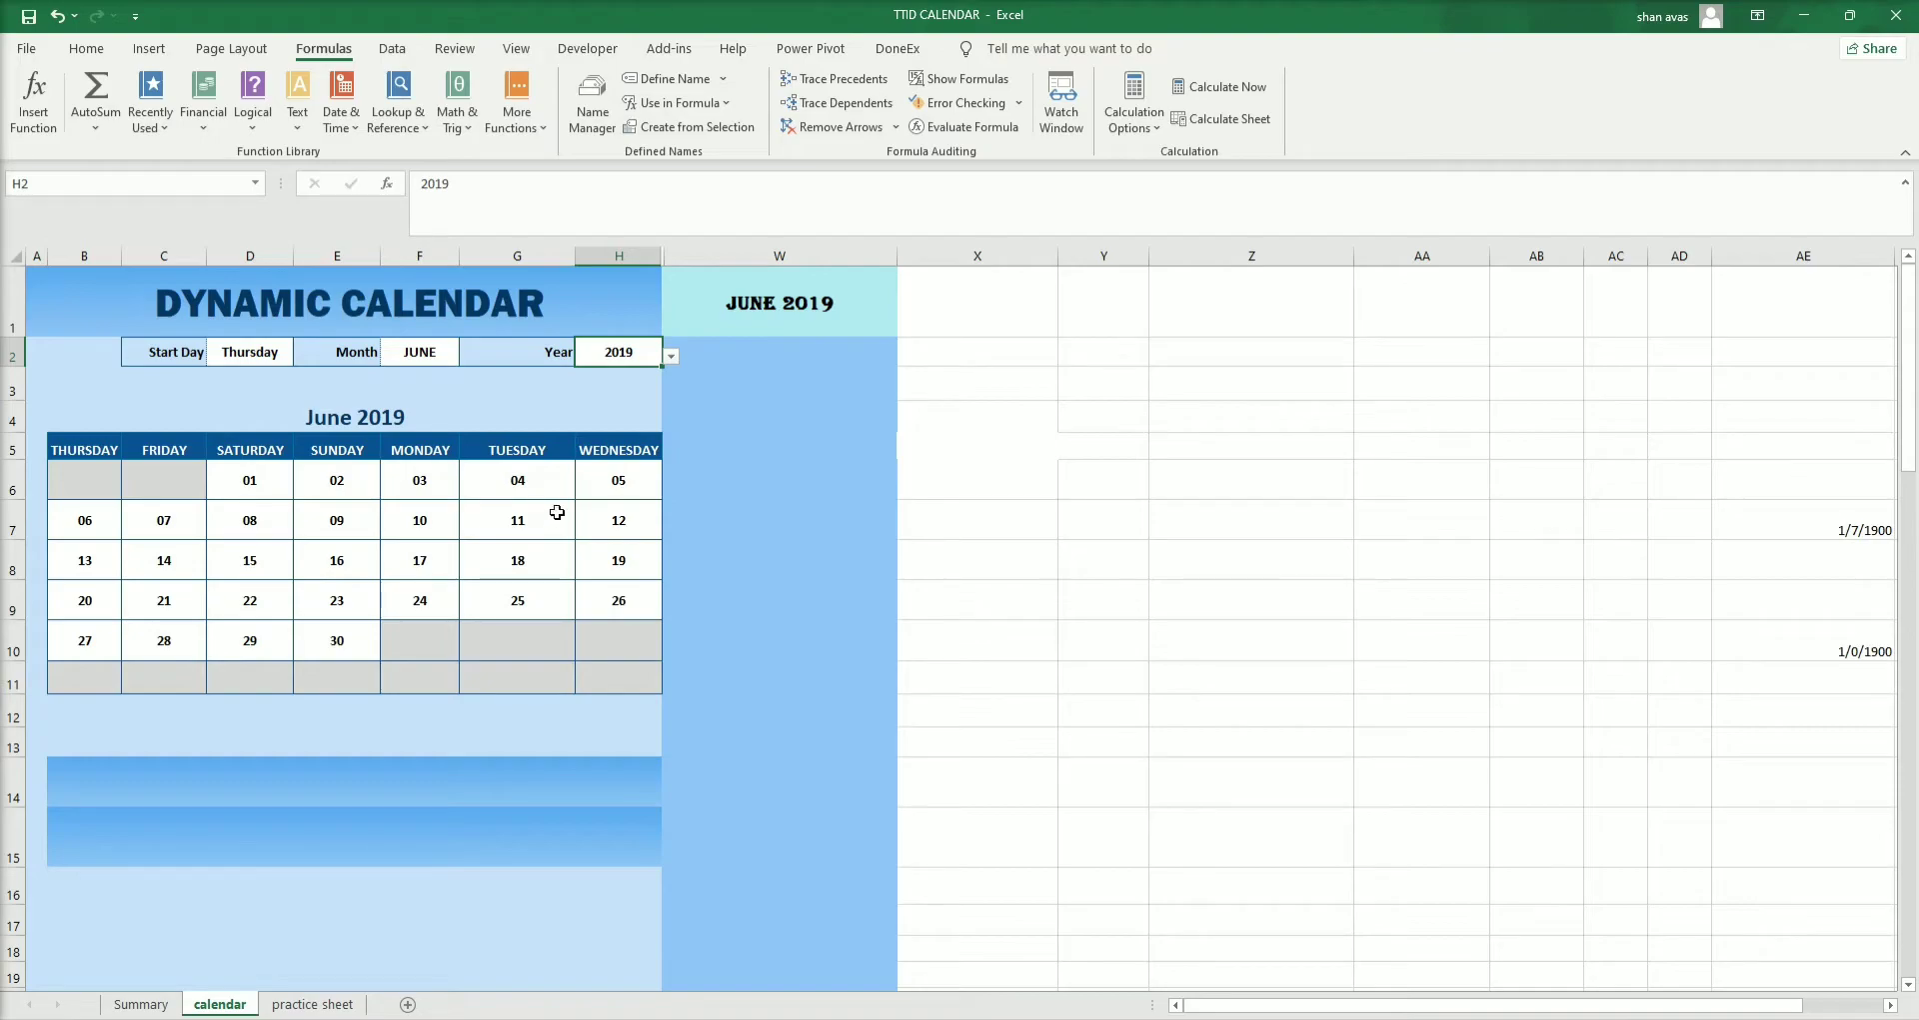
click(769, 361)
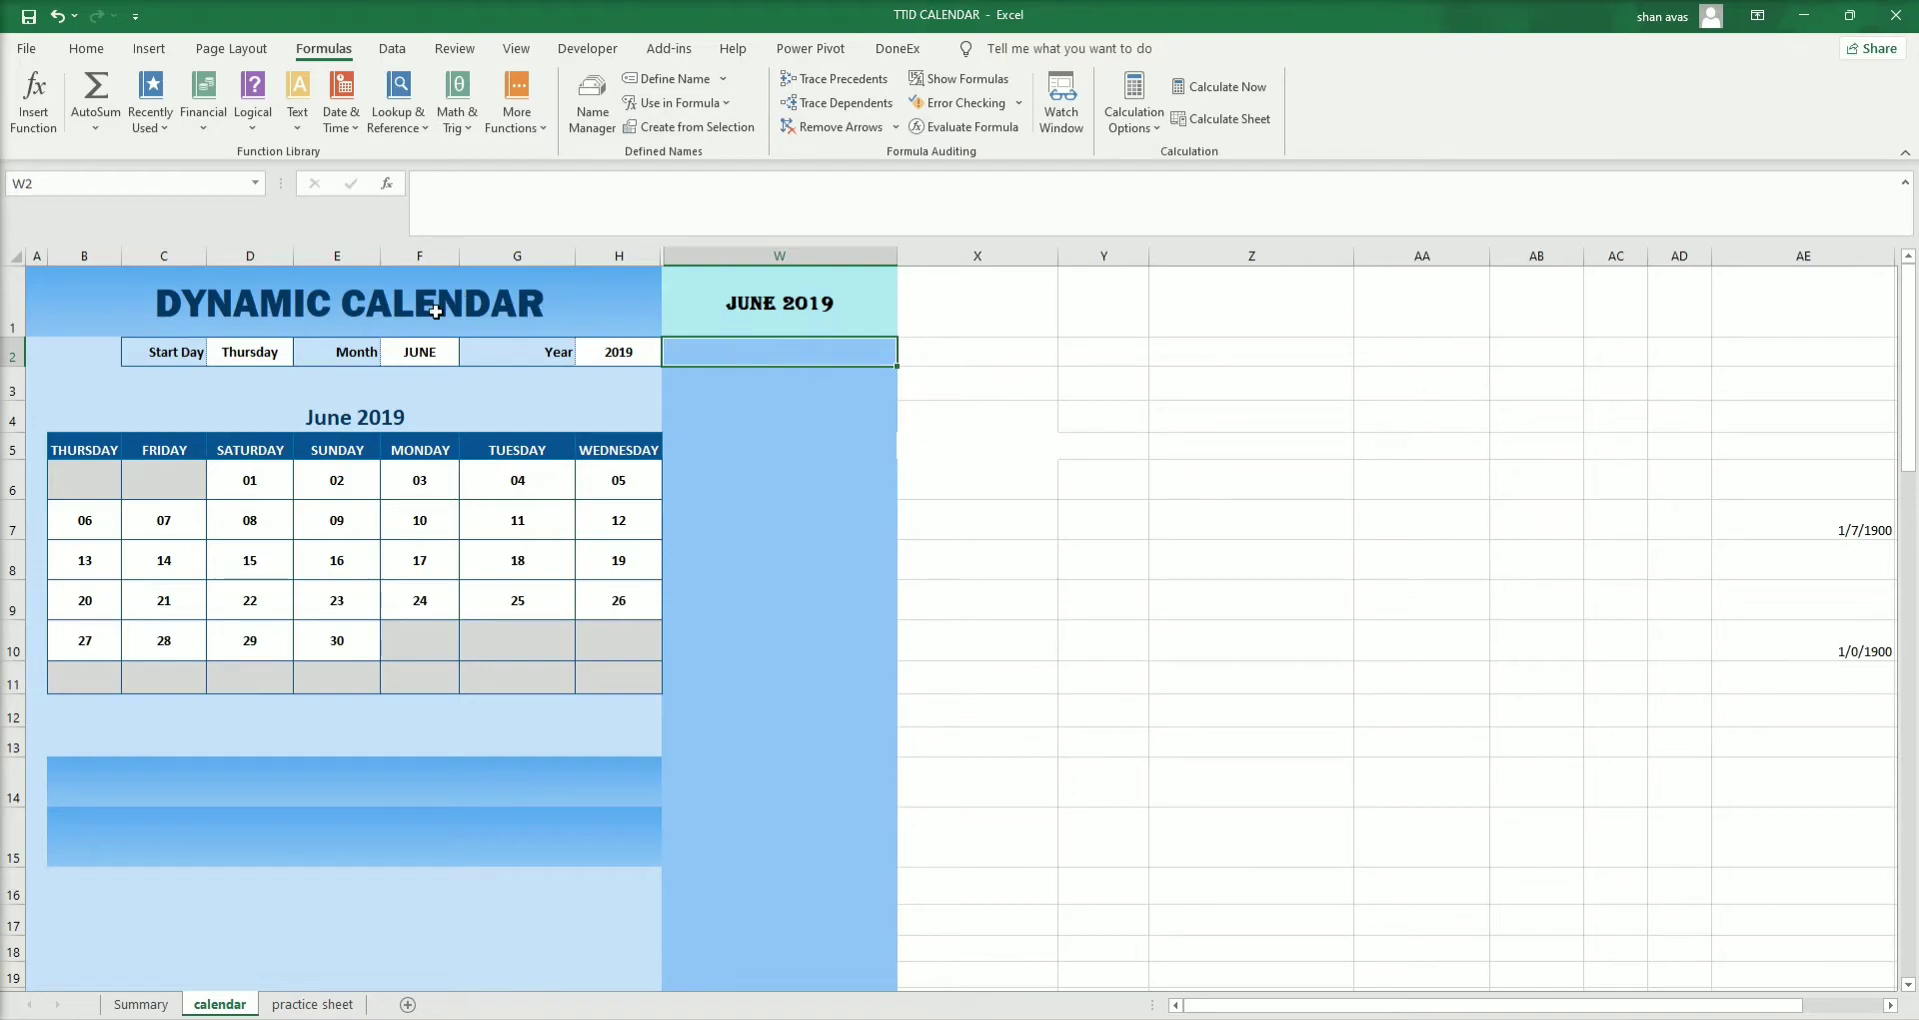
Set the calendar's month to AUGUST.
click(417, 354)
click(466, 356)
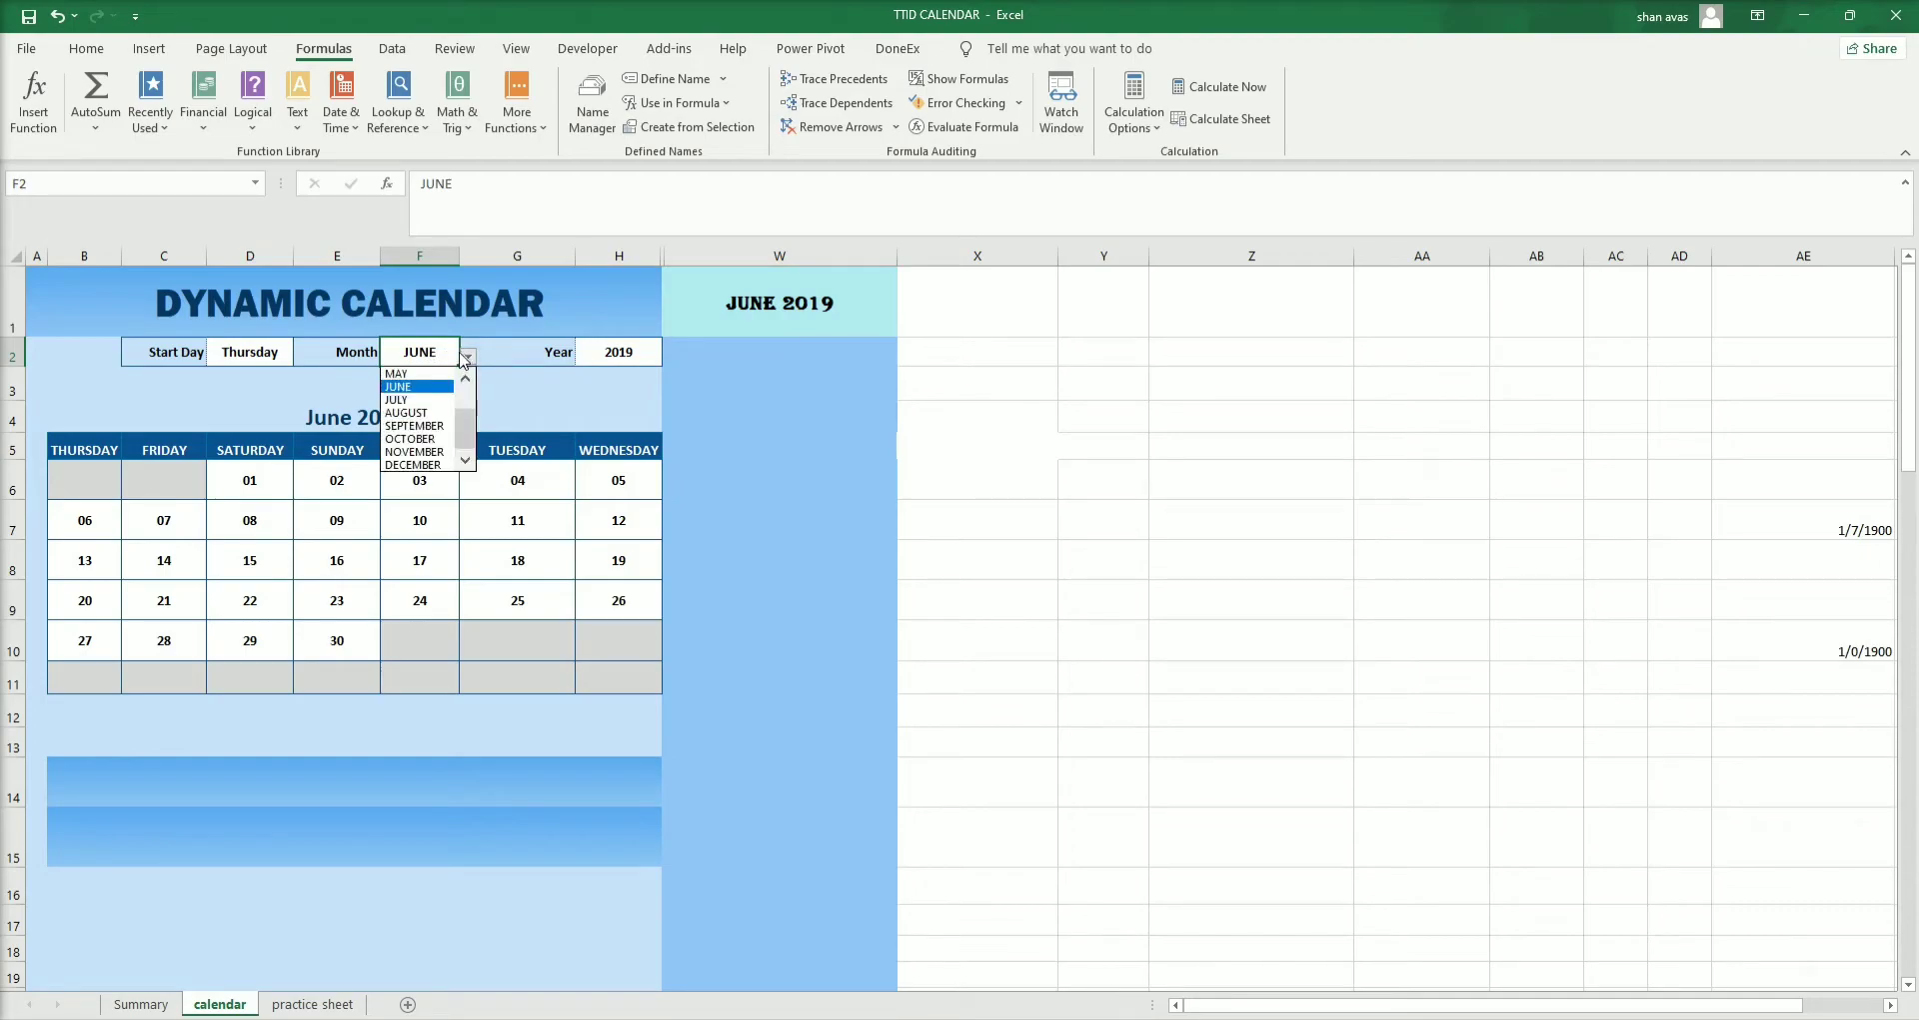
click(430, 417)
Start an INDEX formula in cell W2 with the calendar's date grid as the absolute array $B$6:$H$11.
click(770, 350)
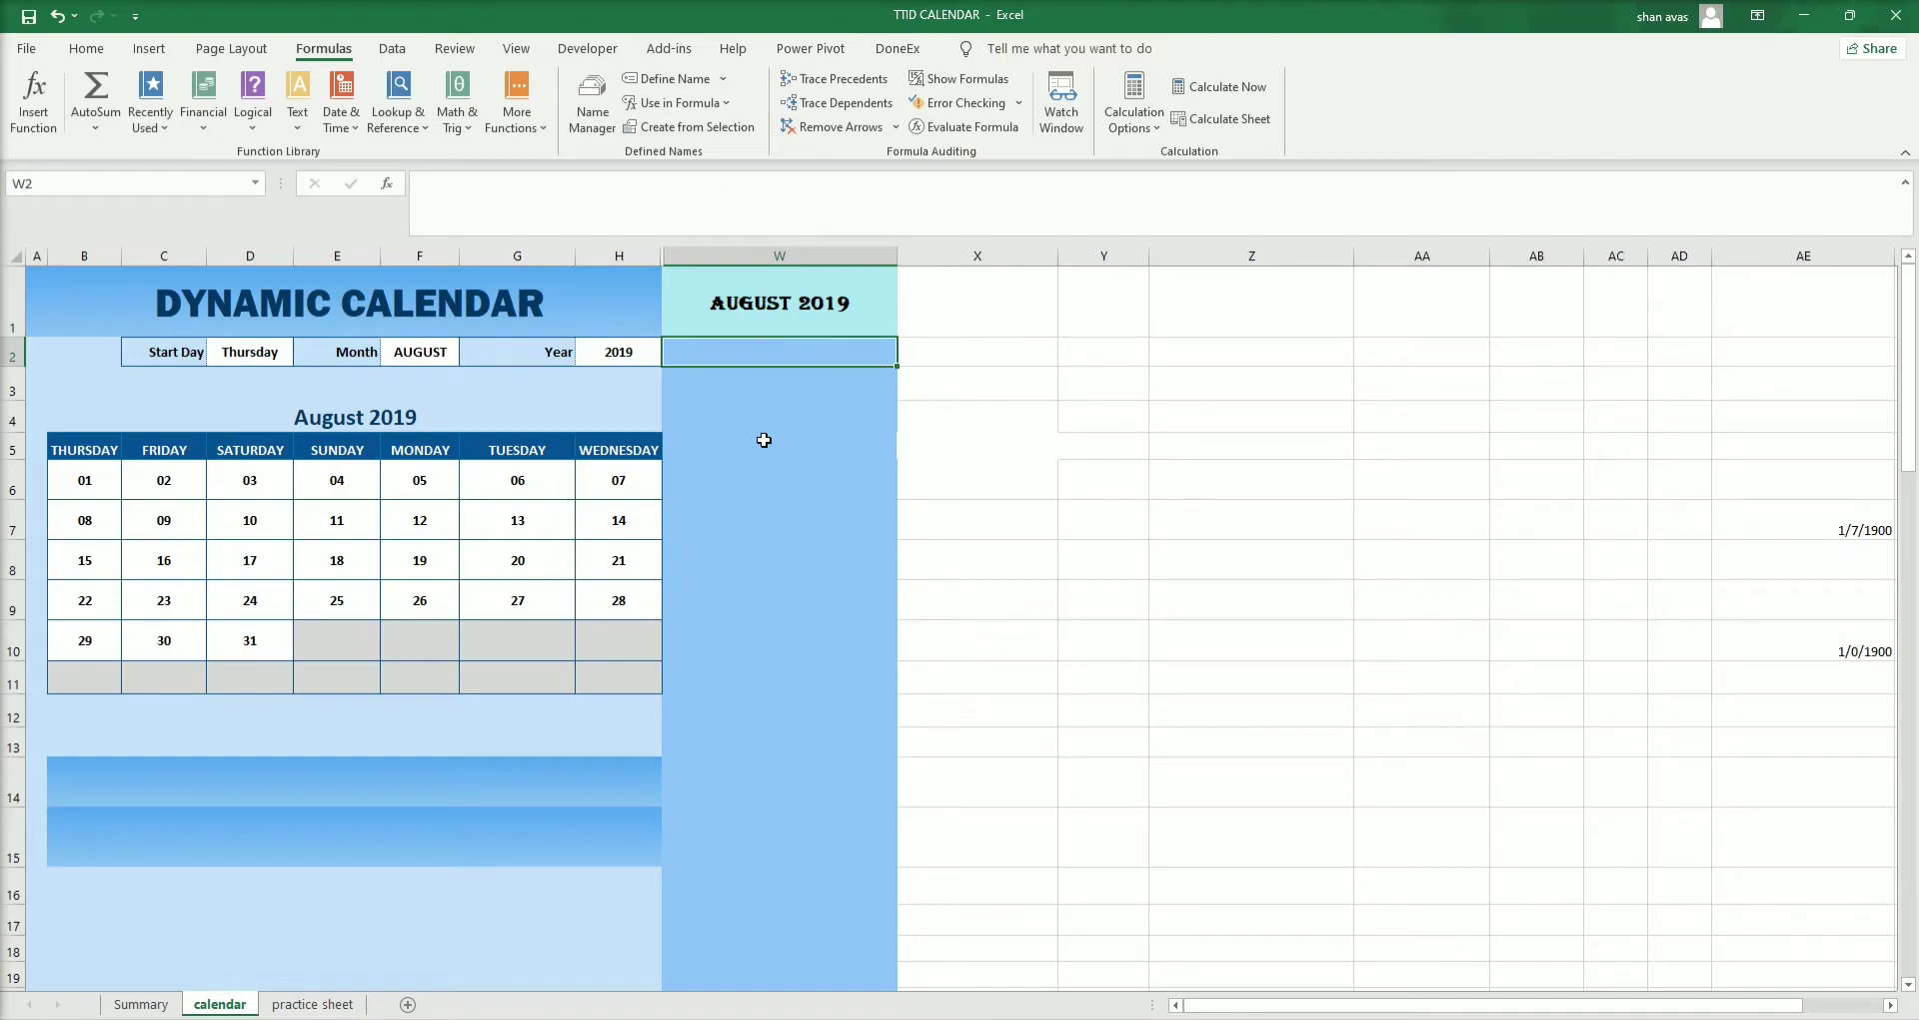
text(=INDEX)
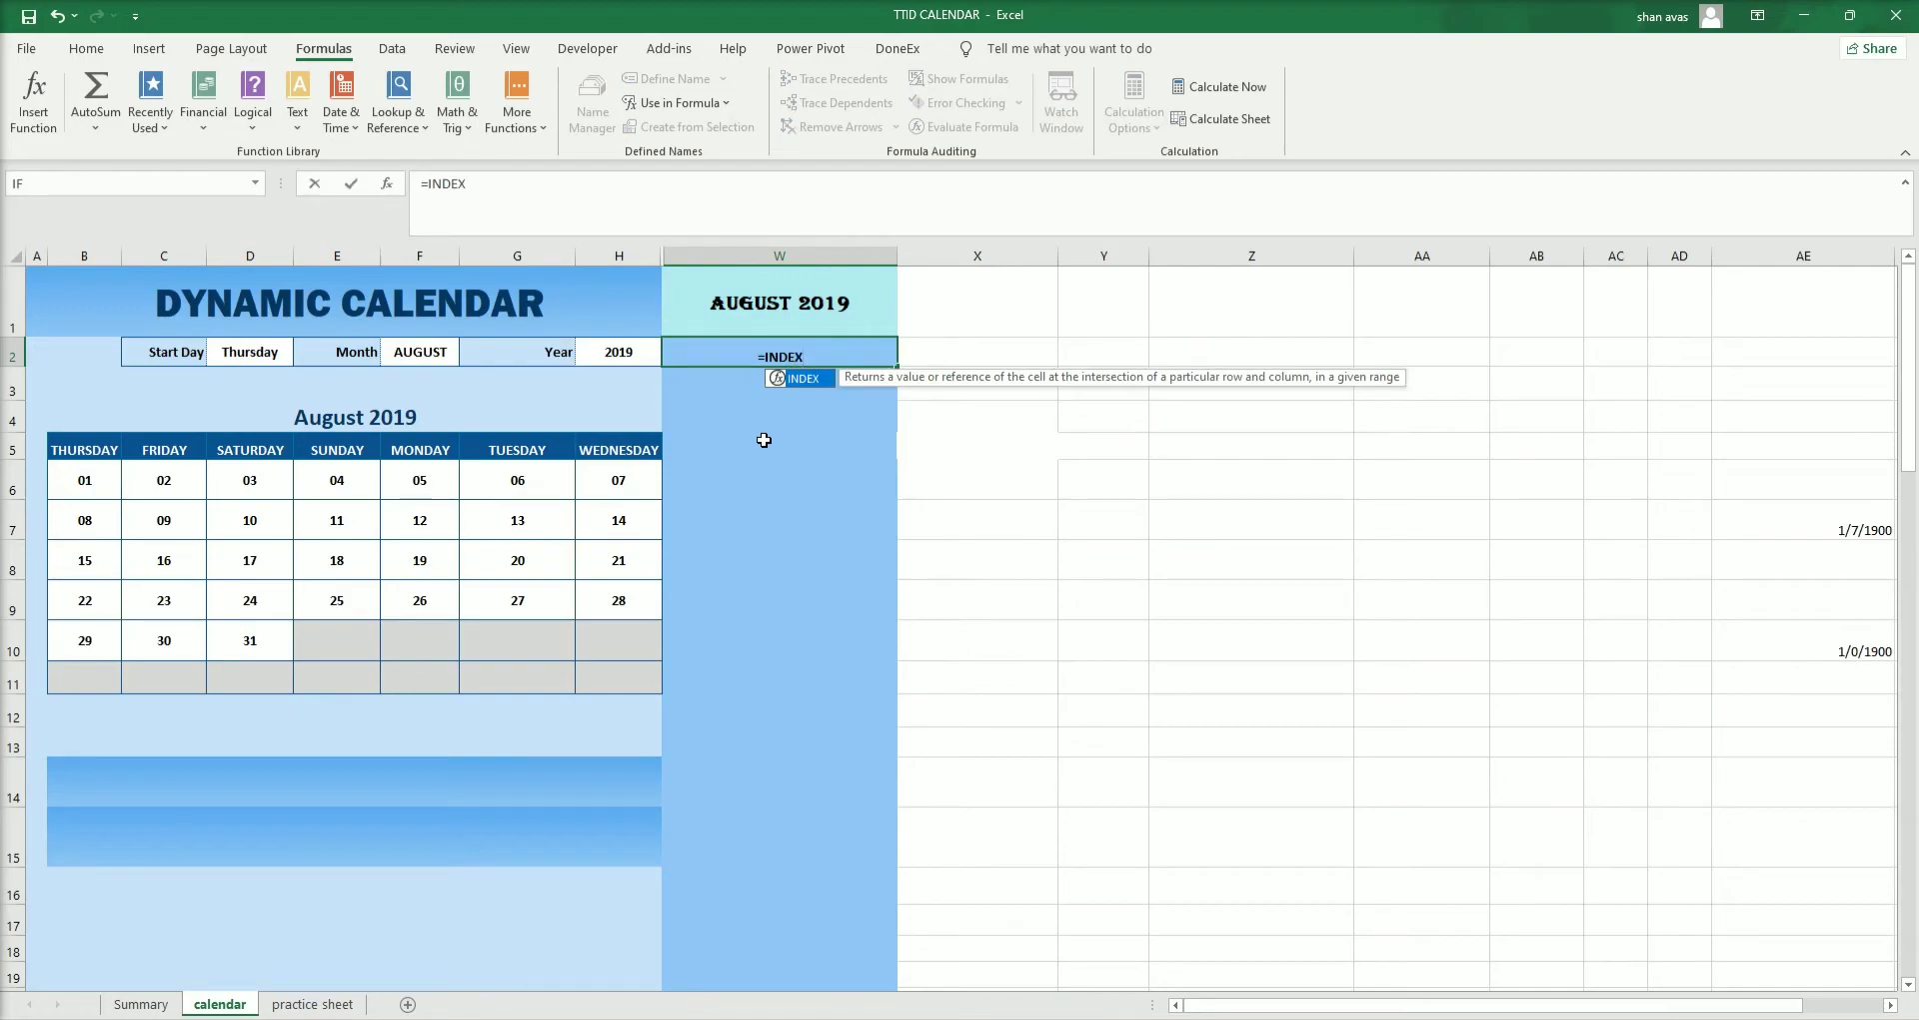
text(()
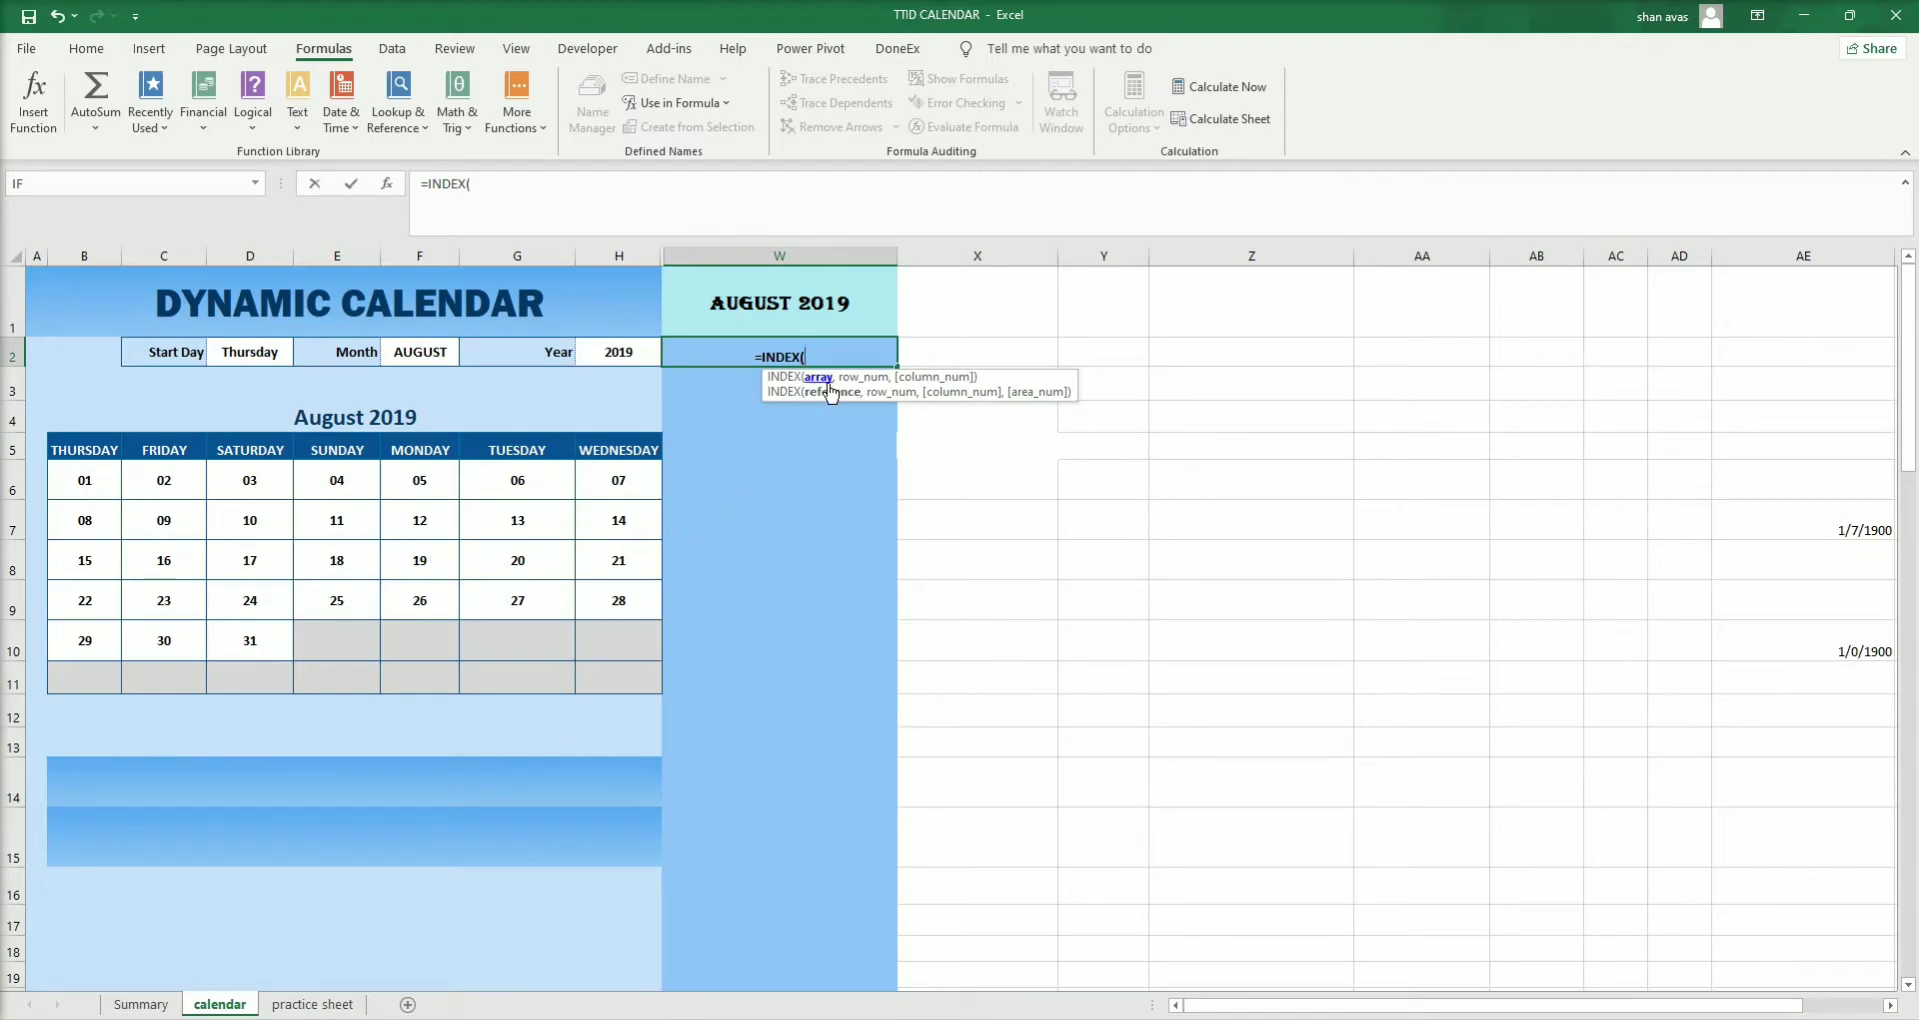
drag(67, 488, 609, 671)
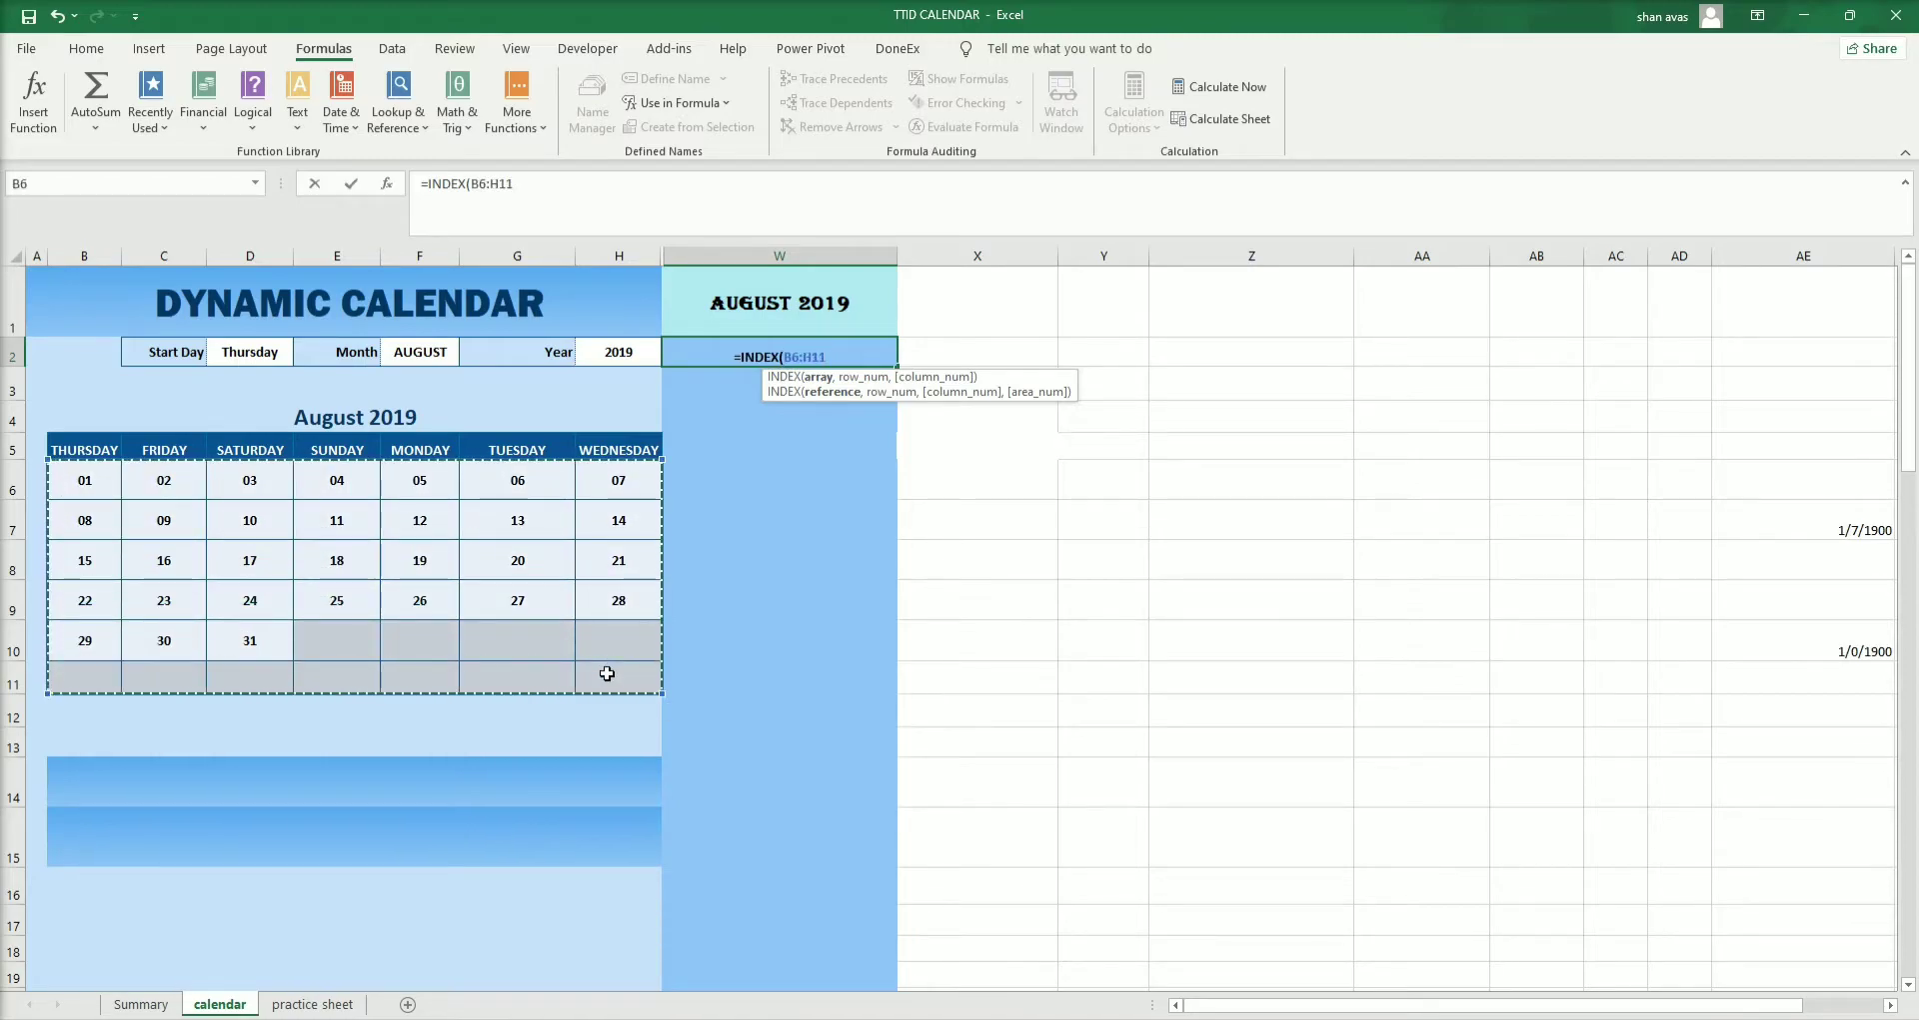
key(F4)
text(,)
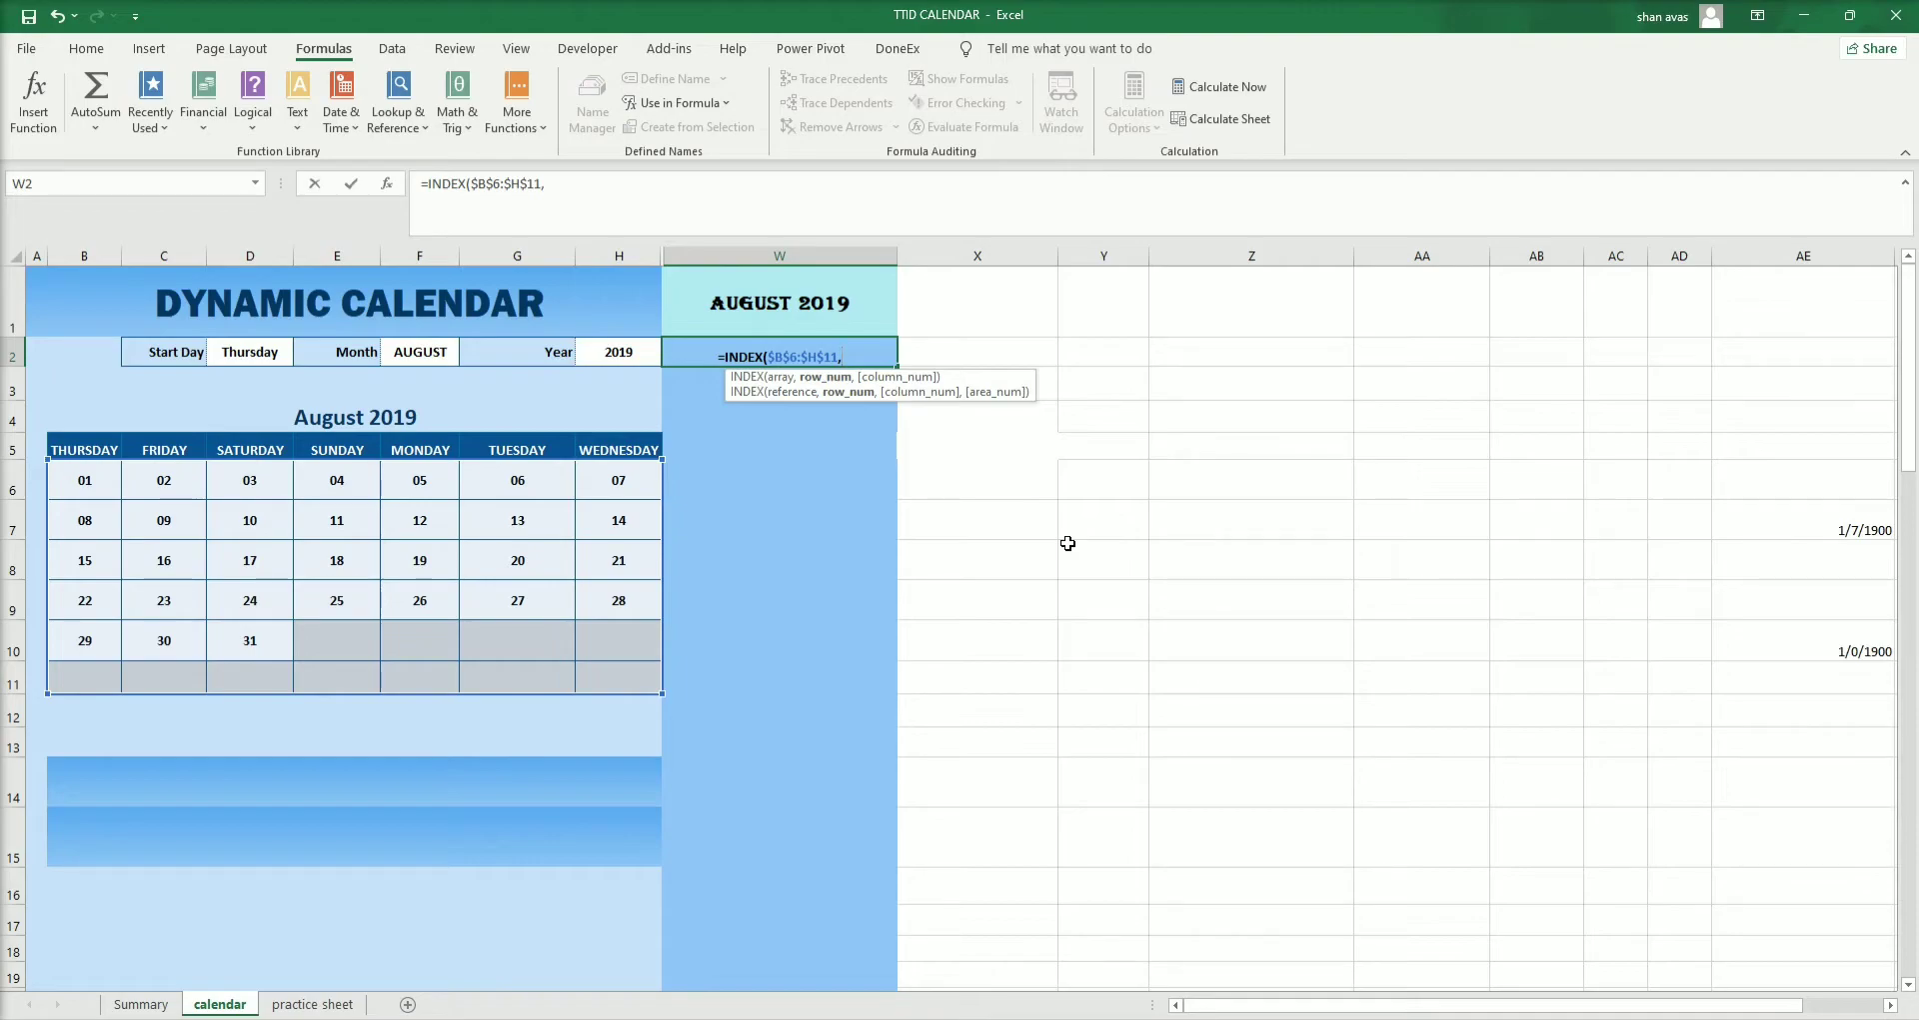
Begin the INDEX row number argument with 1+INT((ROW(B1)-1).
text(1+)
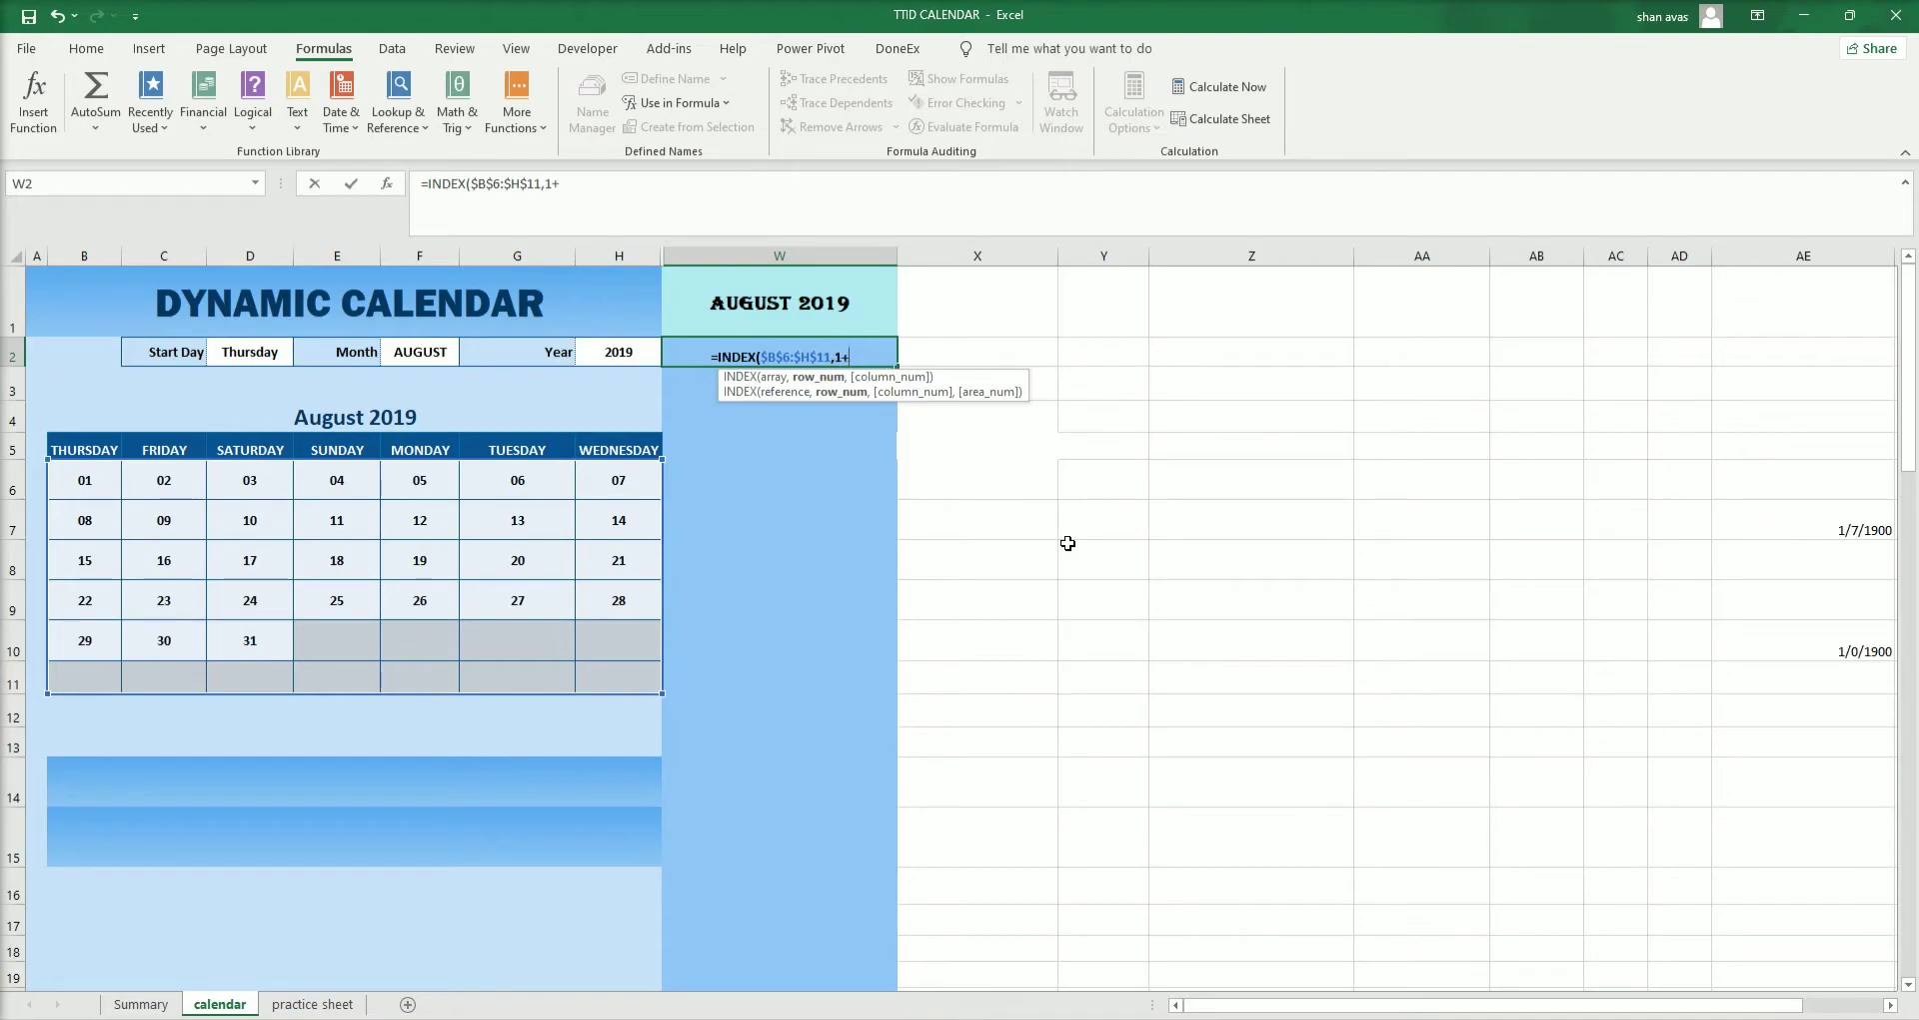
text(INT)
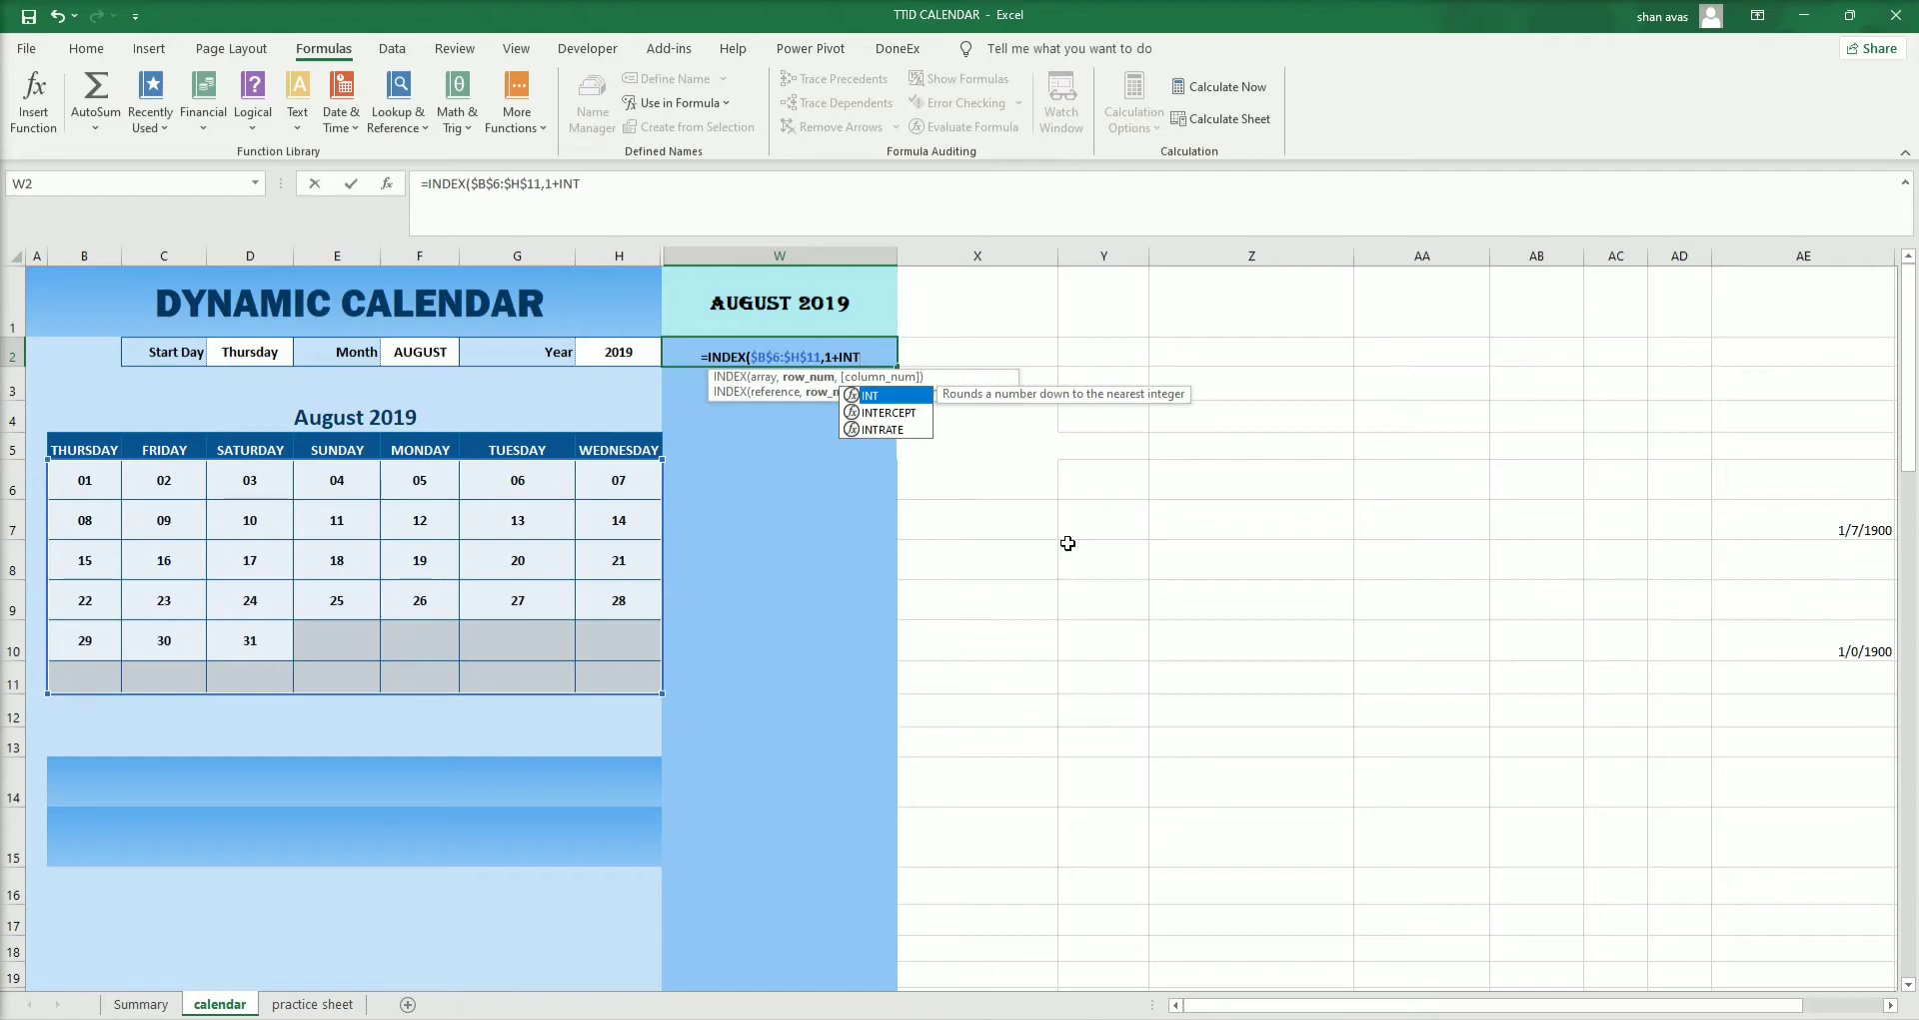
text(()
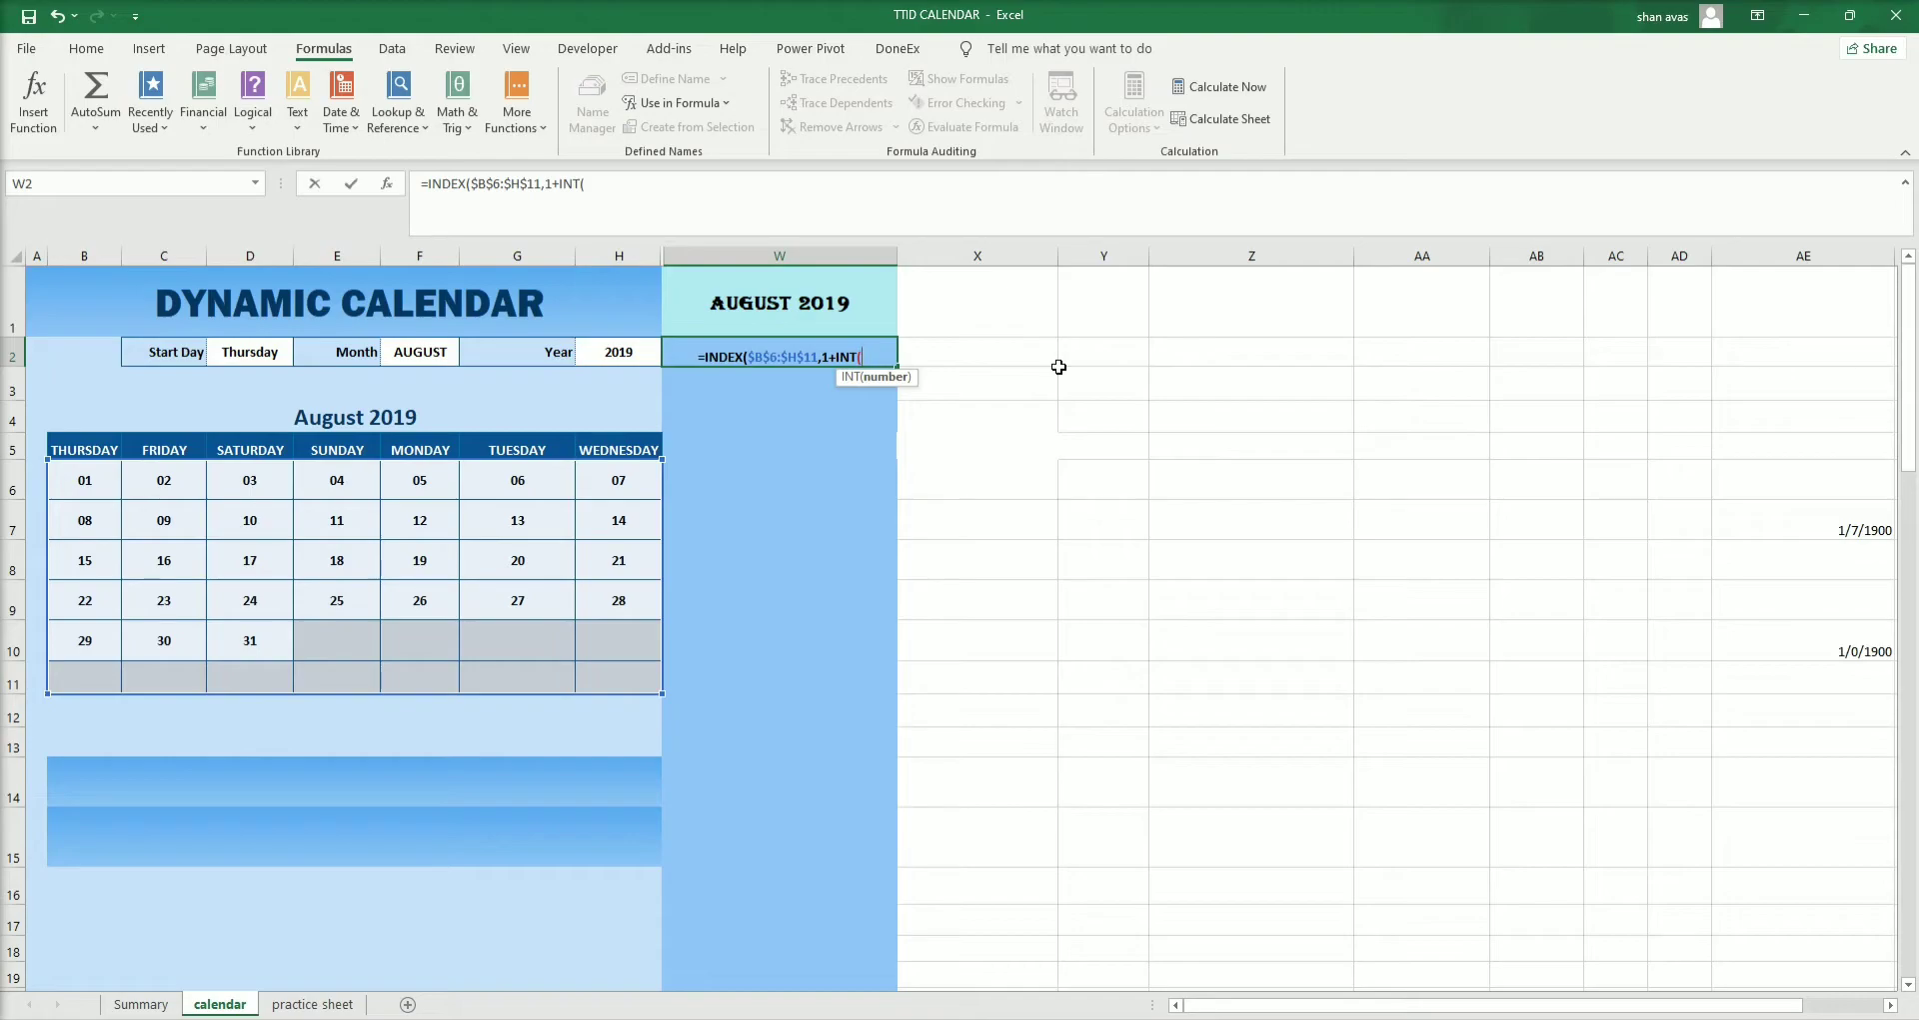
text(()
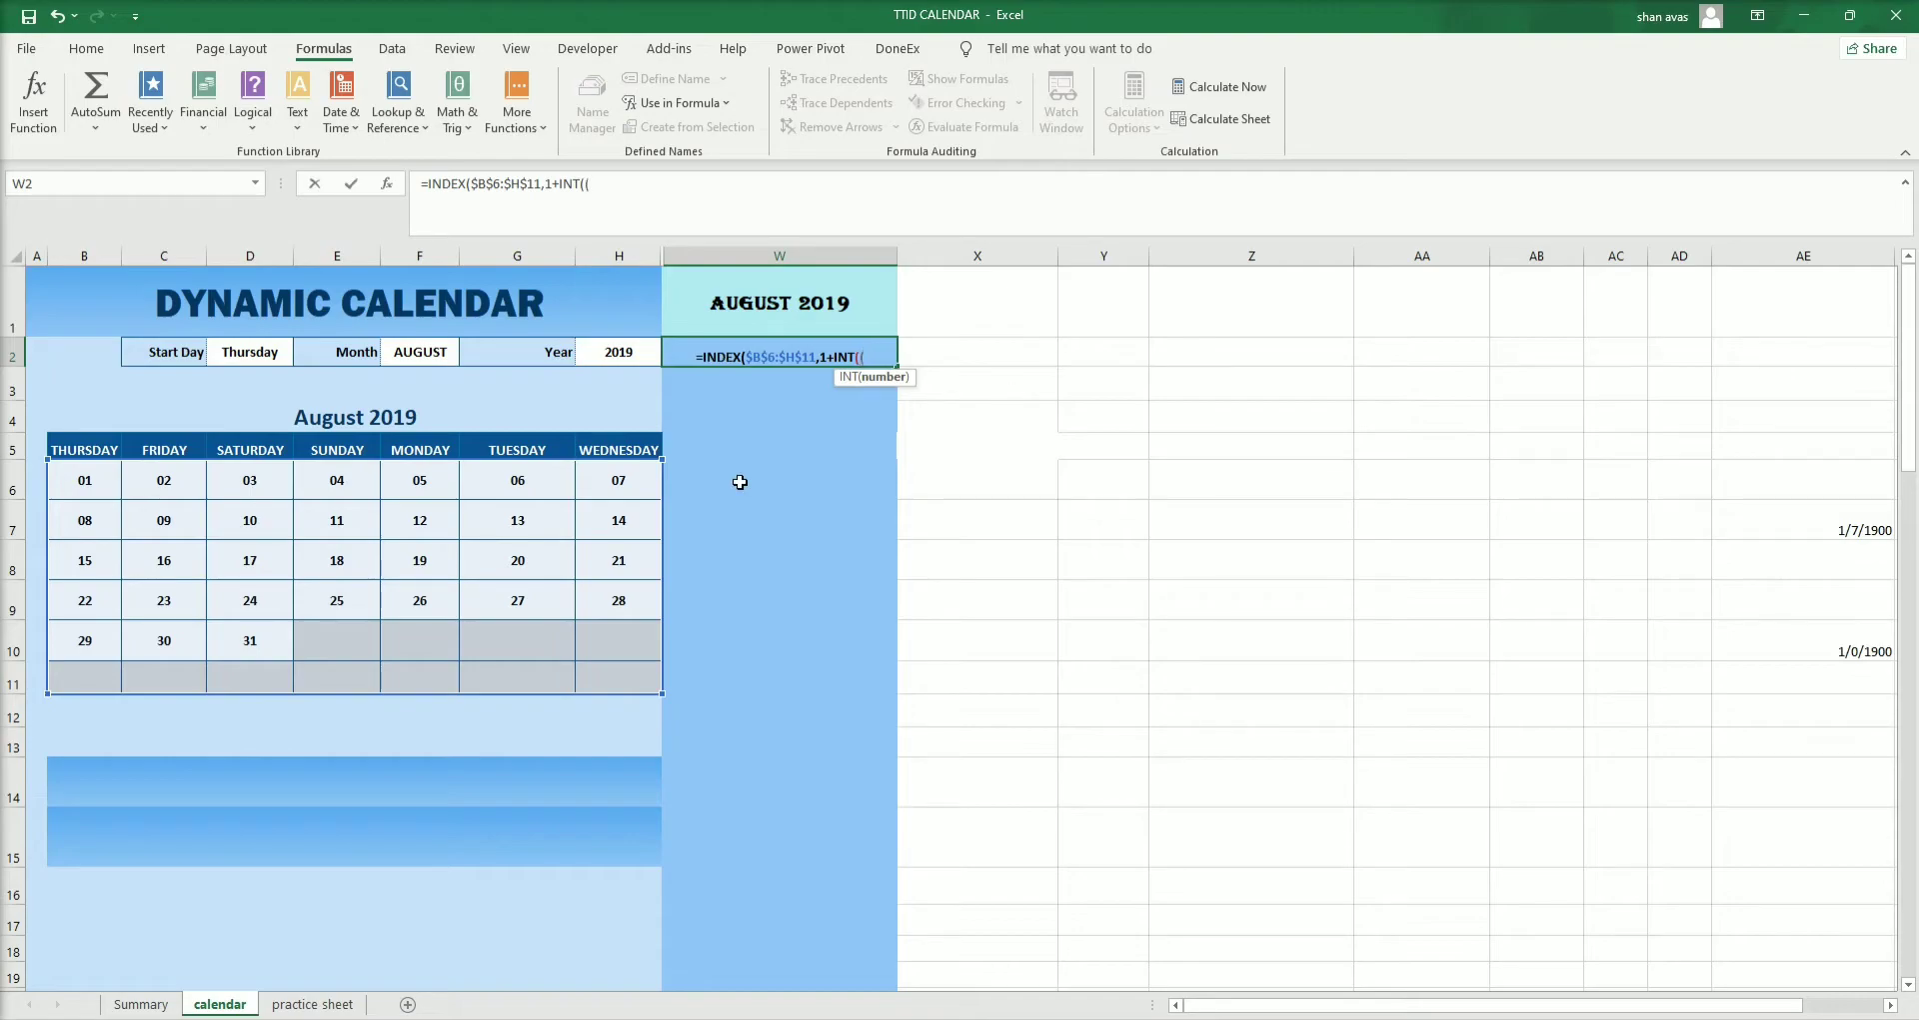
text(ROW)
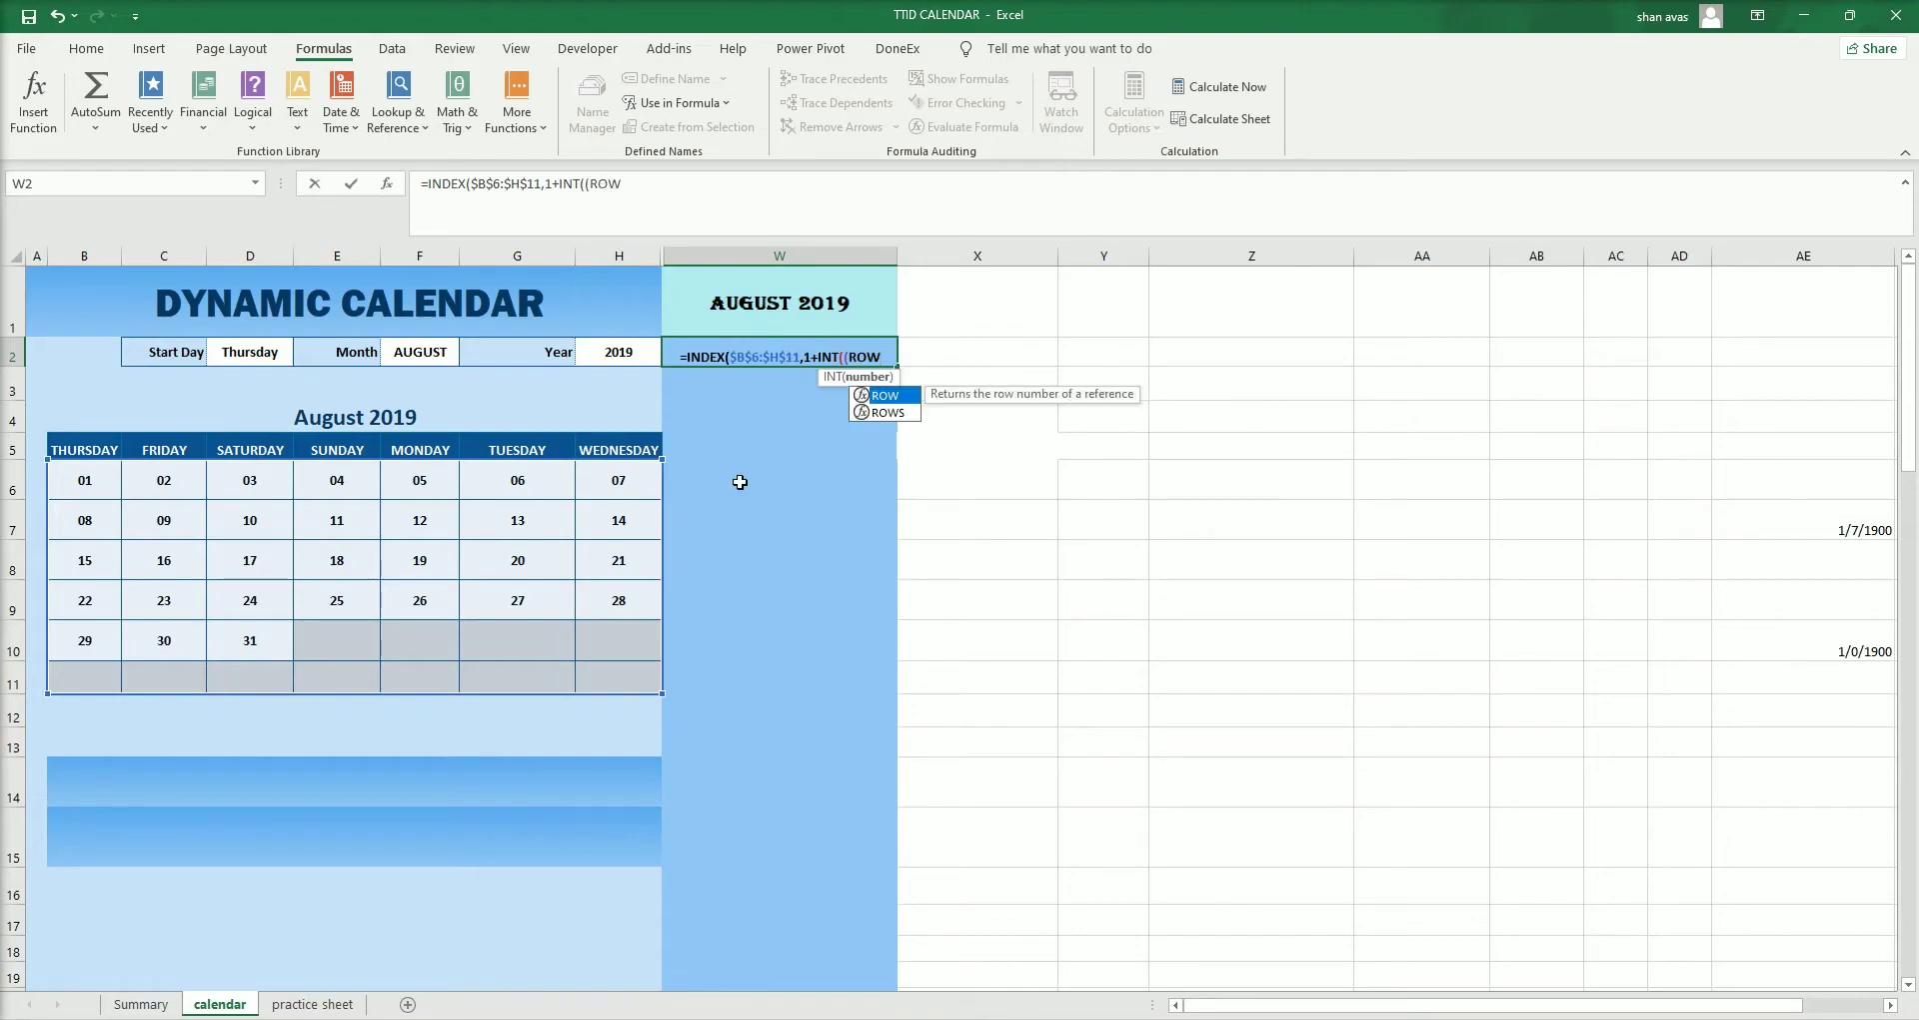
text(()
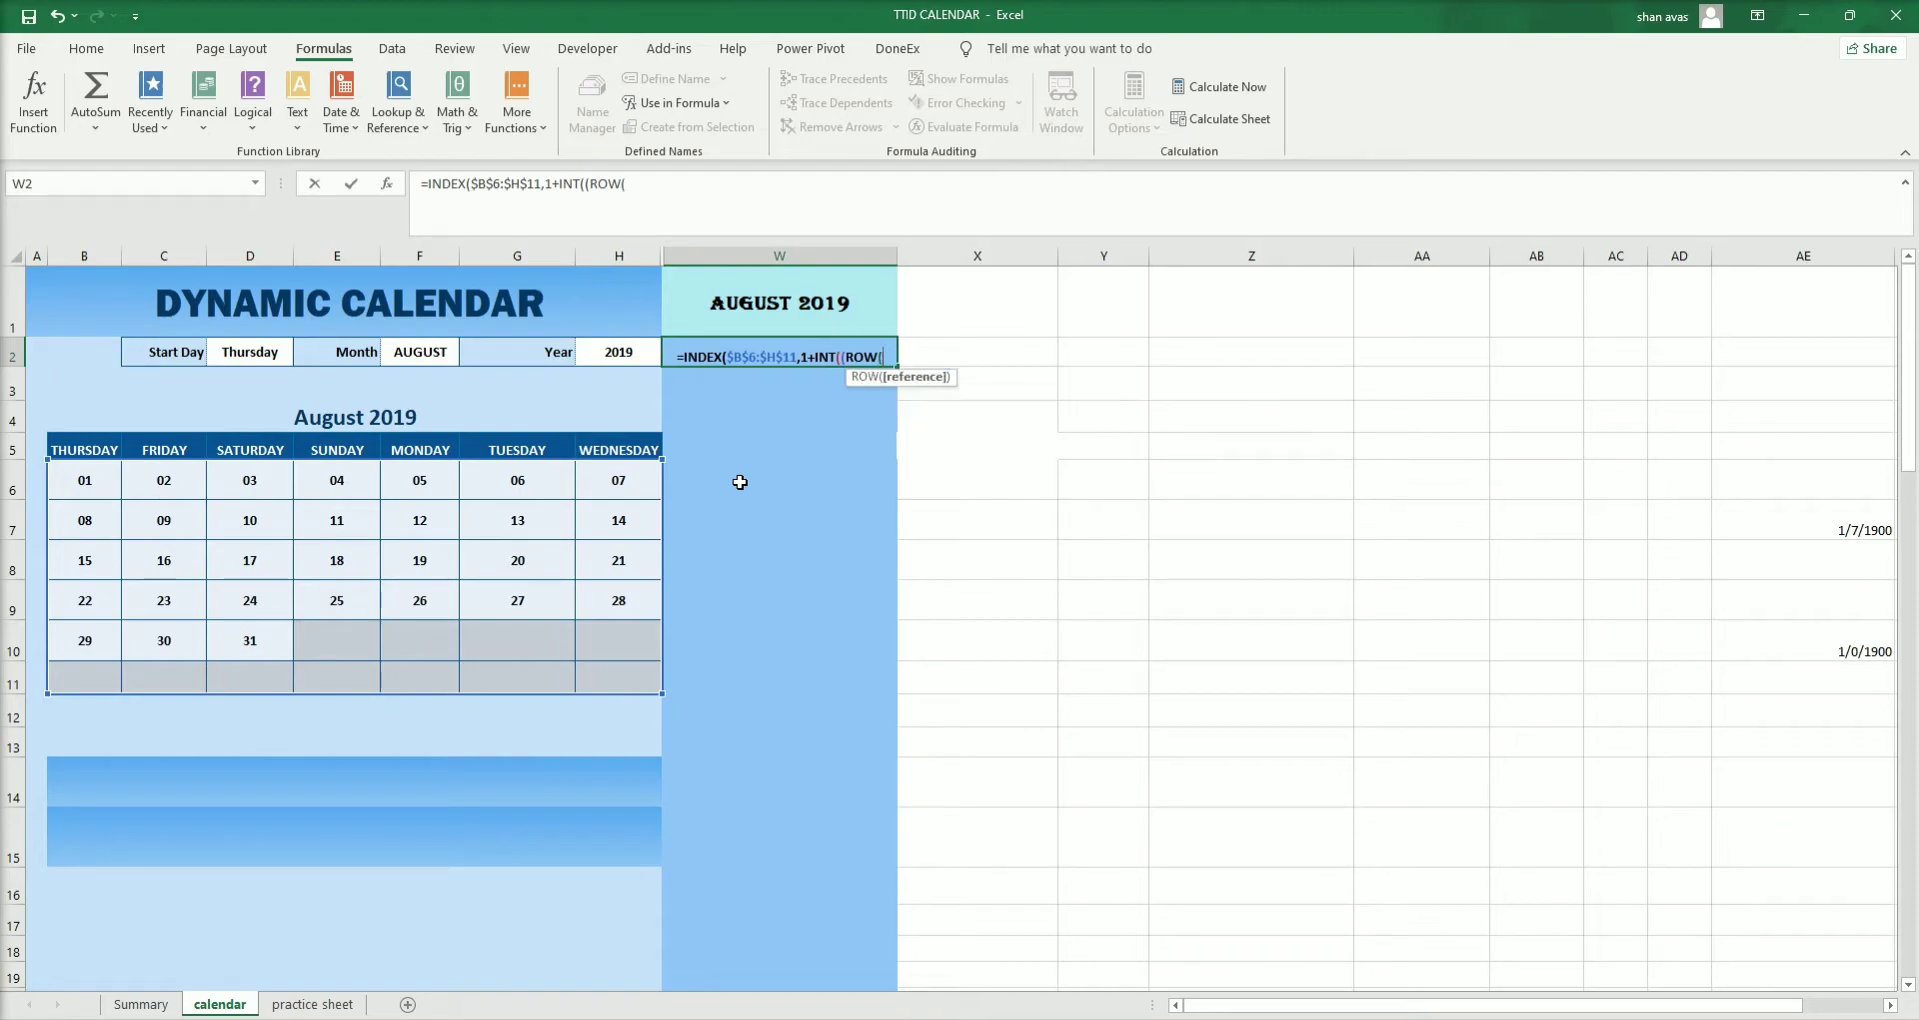
text(B1)
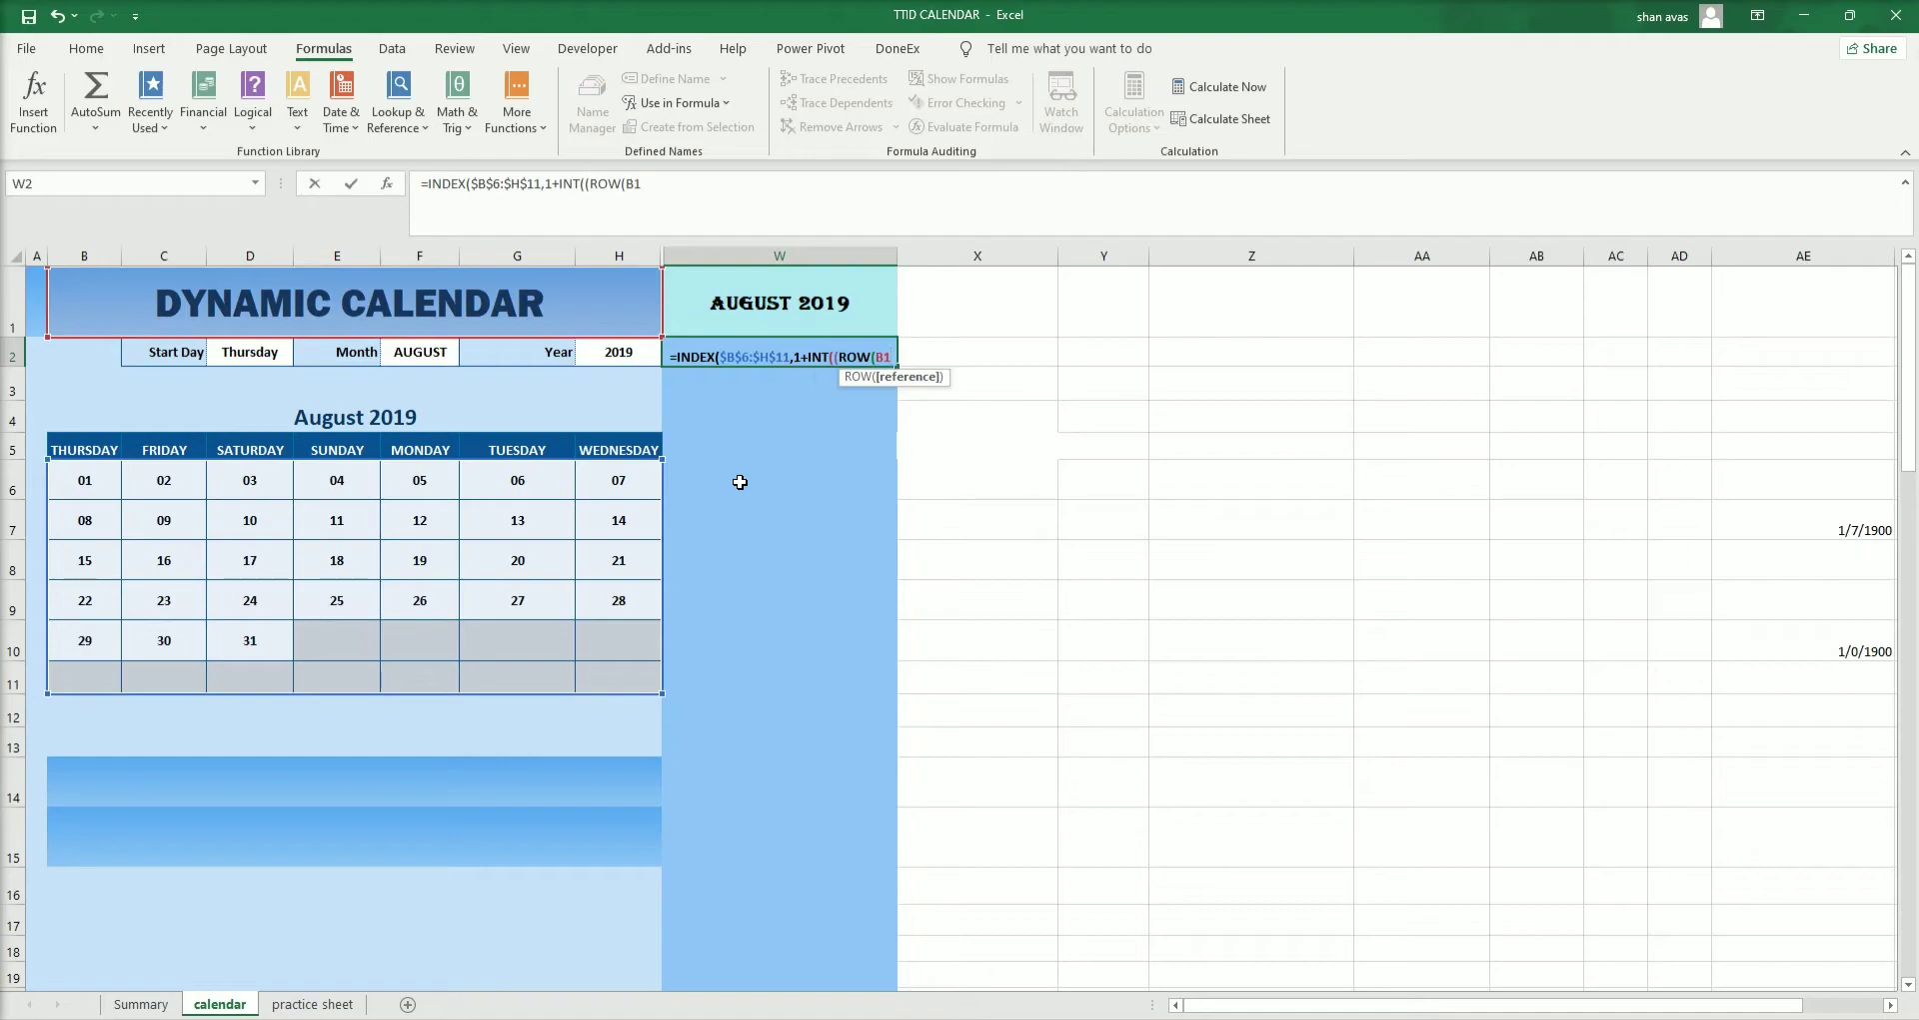
text()-)
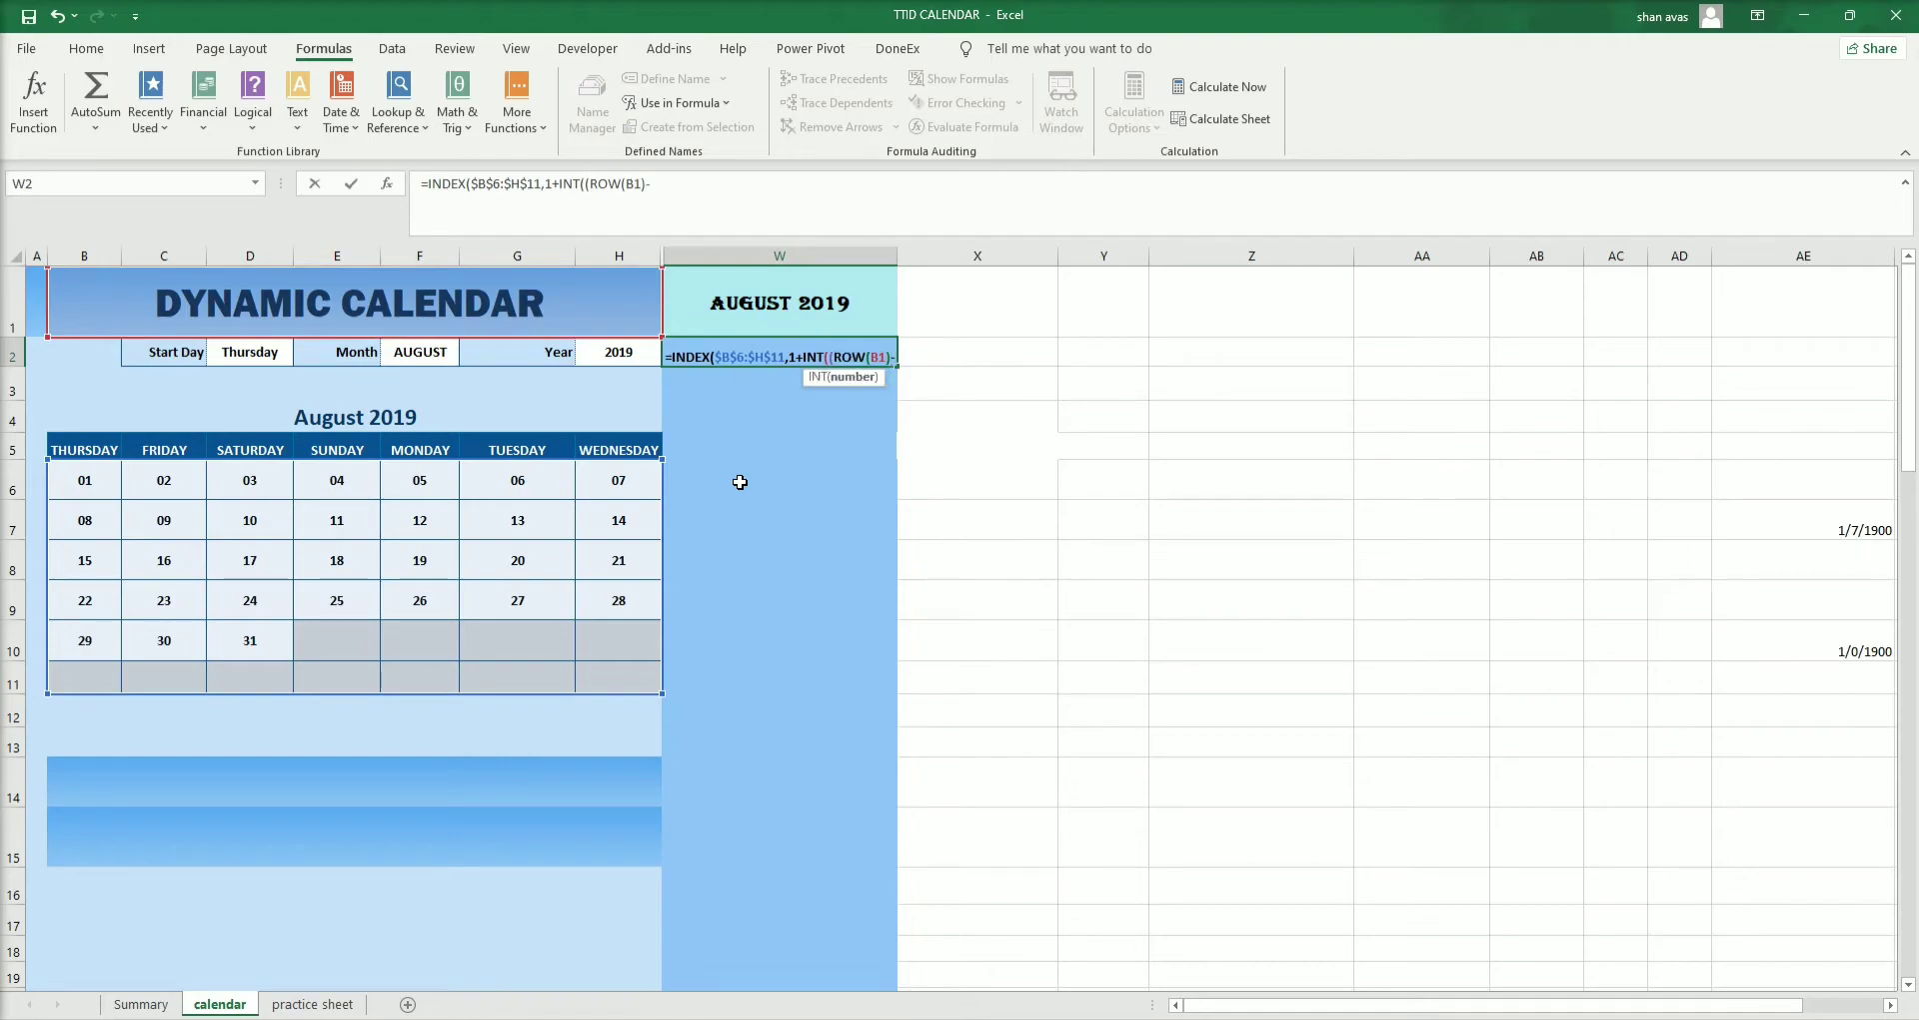
text(1))
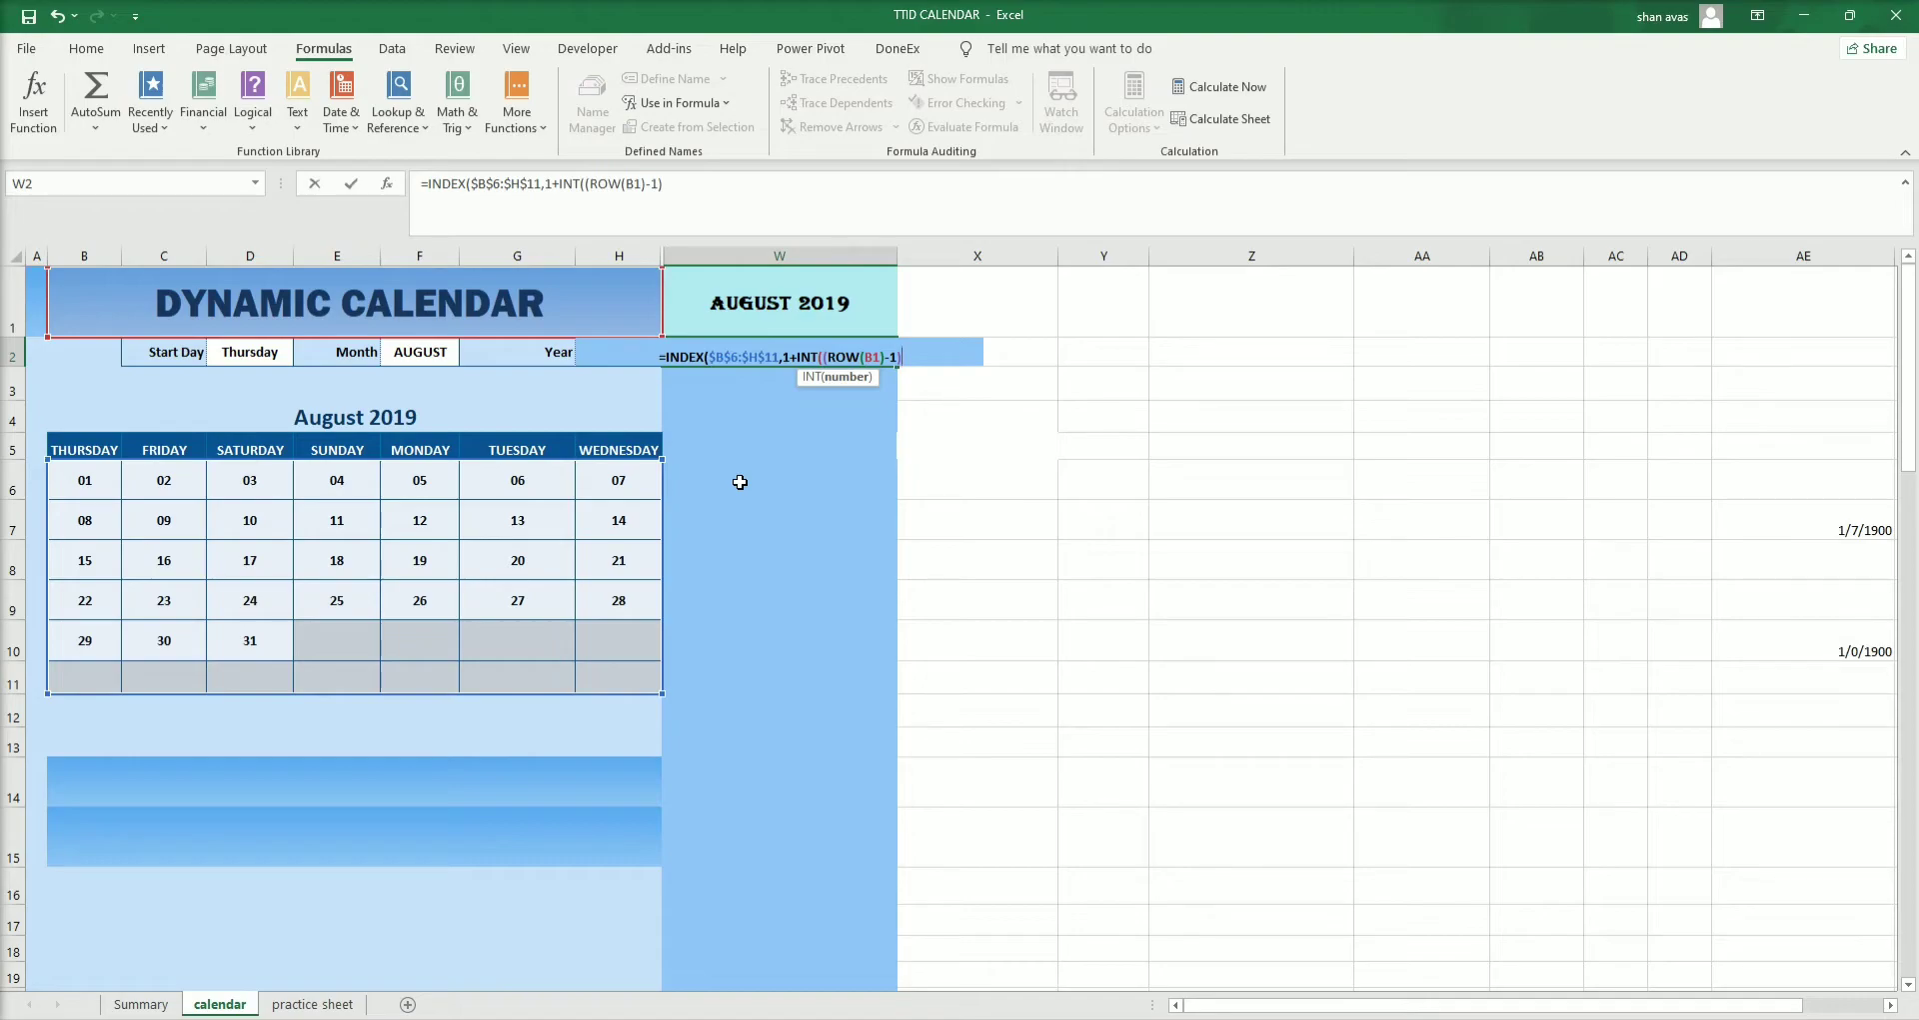
Complete the row number argument by dividing by COLUMNS($B$6:$H$11) and closing the INT function.
text(/COLUMNS)
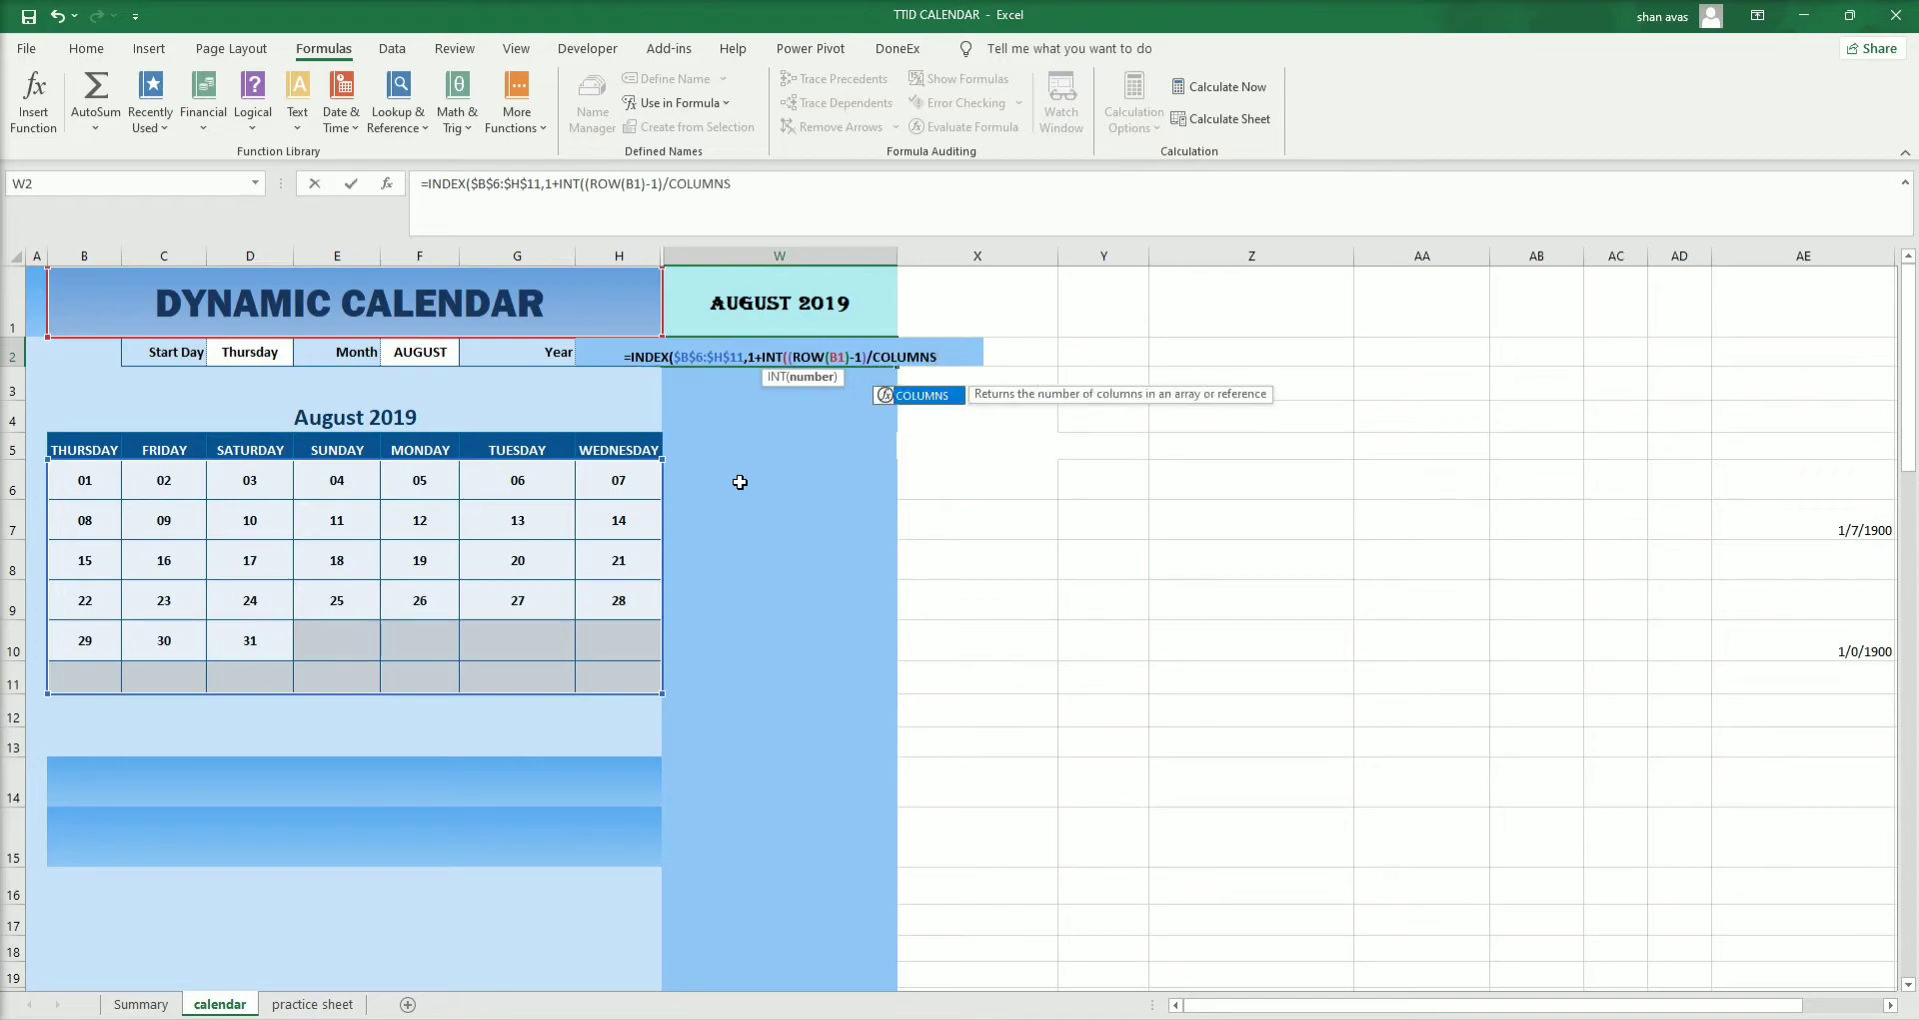
text(()
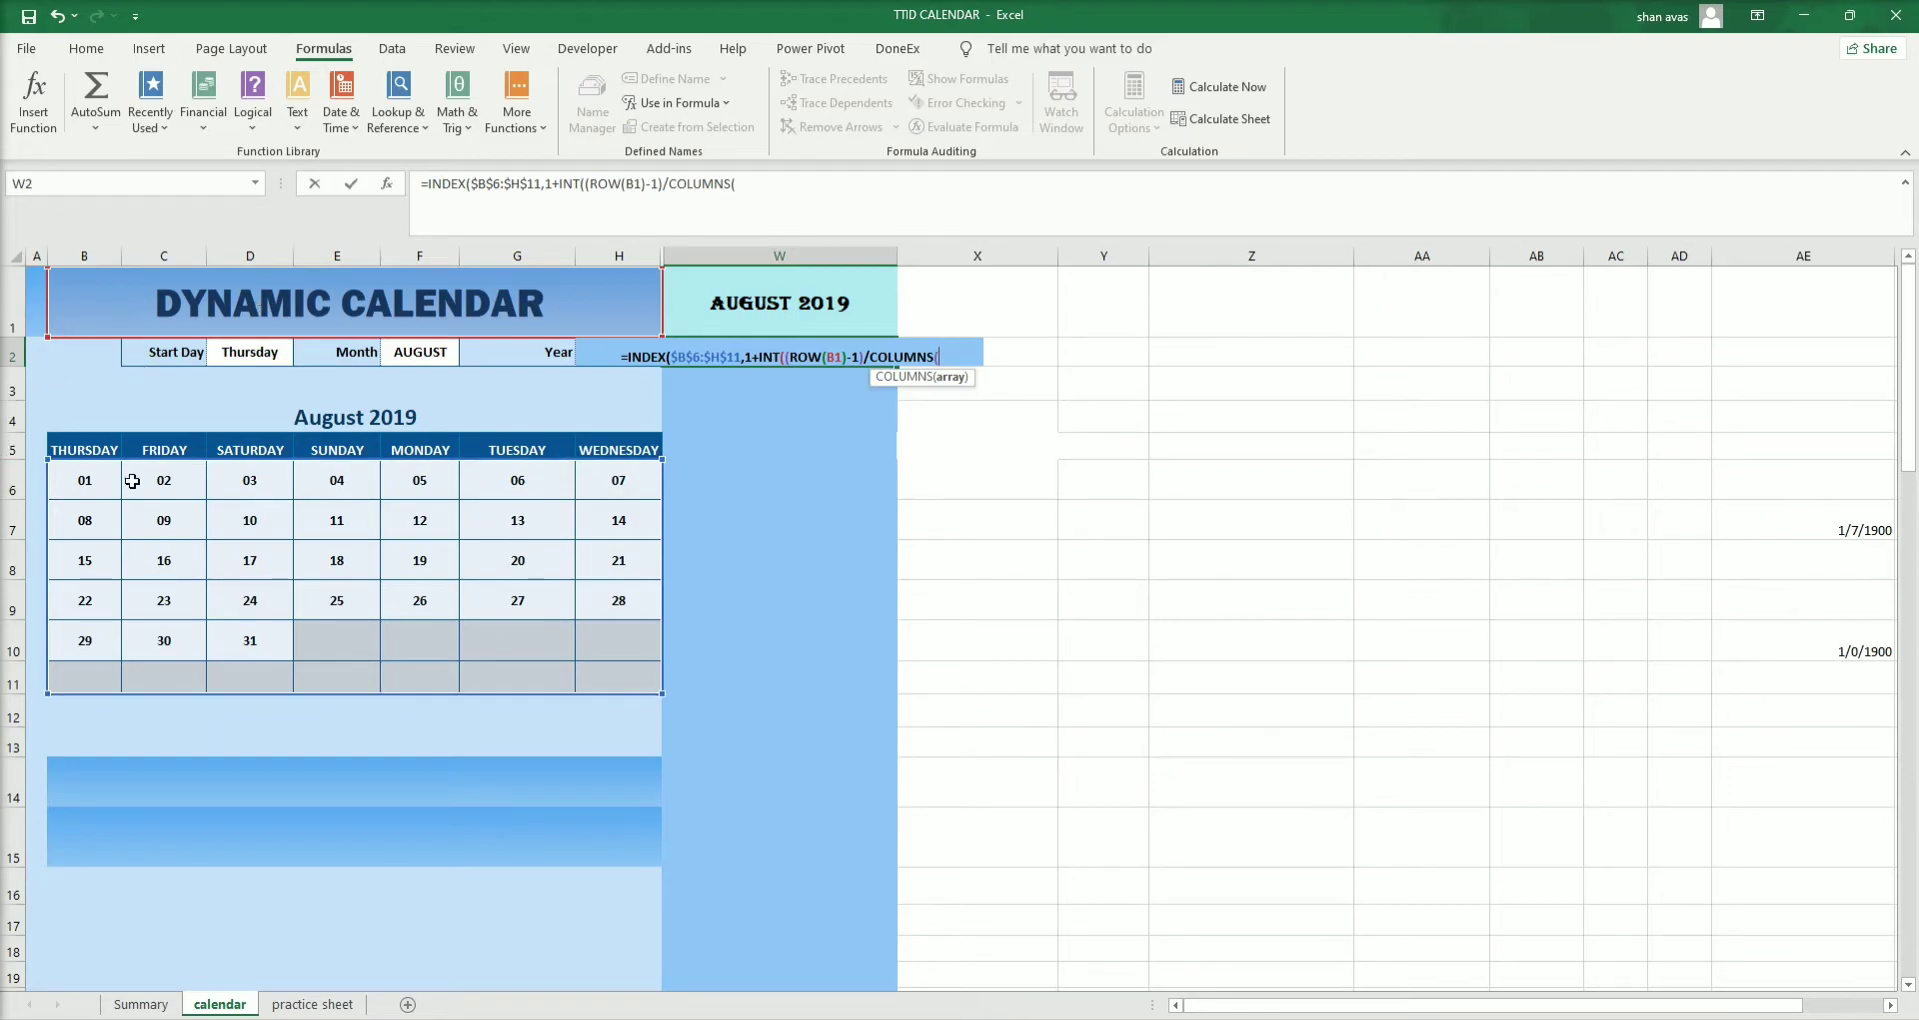
drag(85, 480, 603, 672)
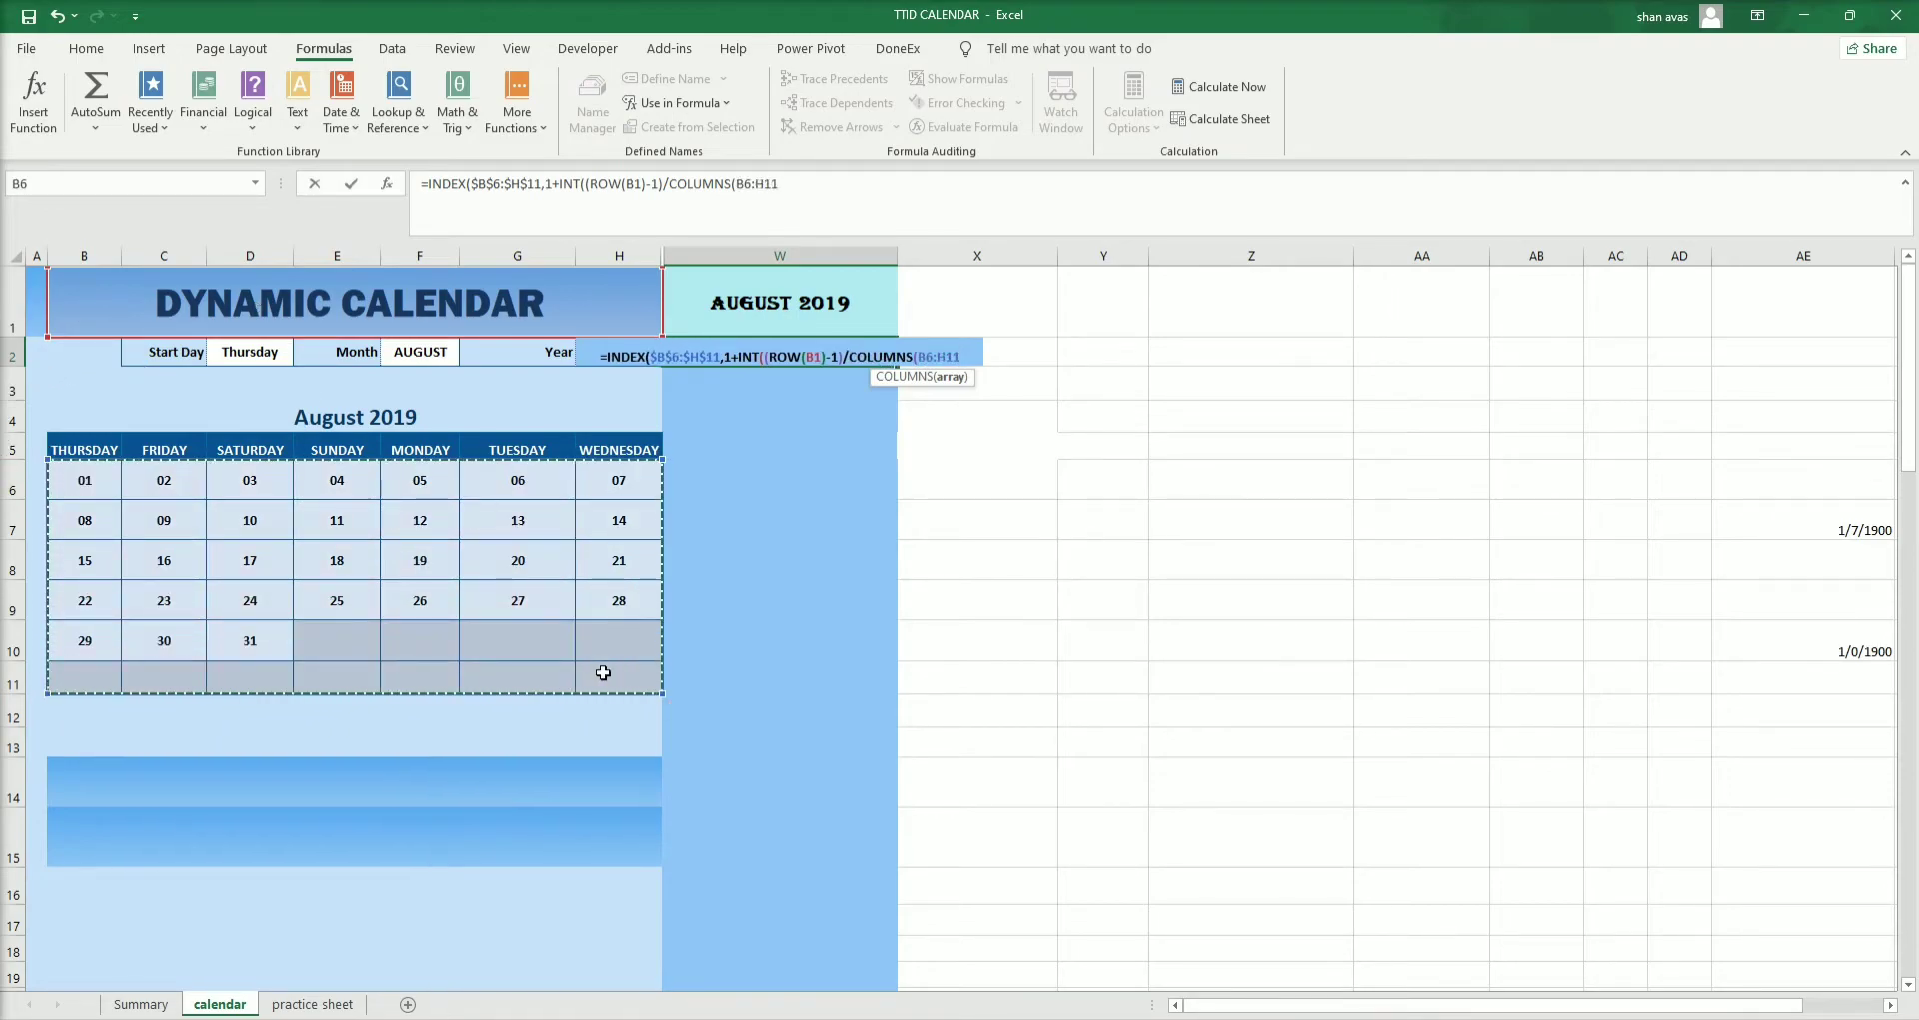
key(F4)
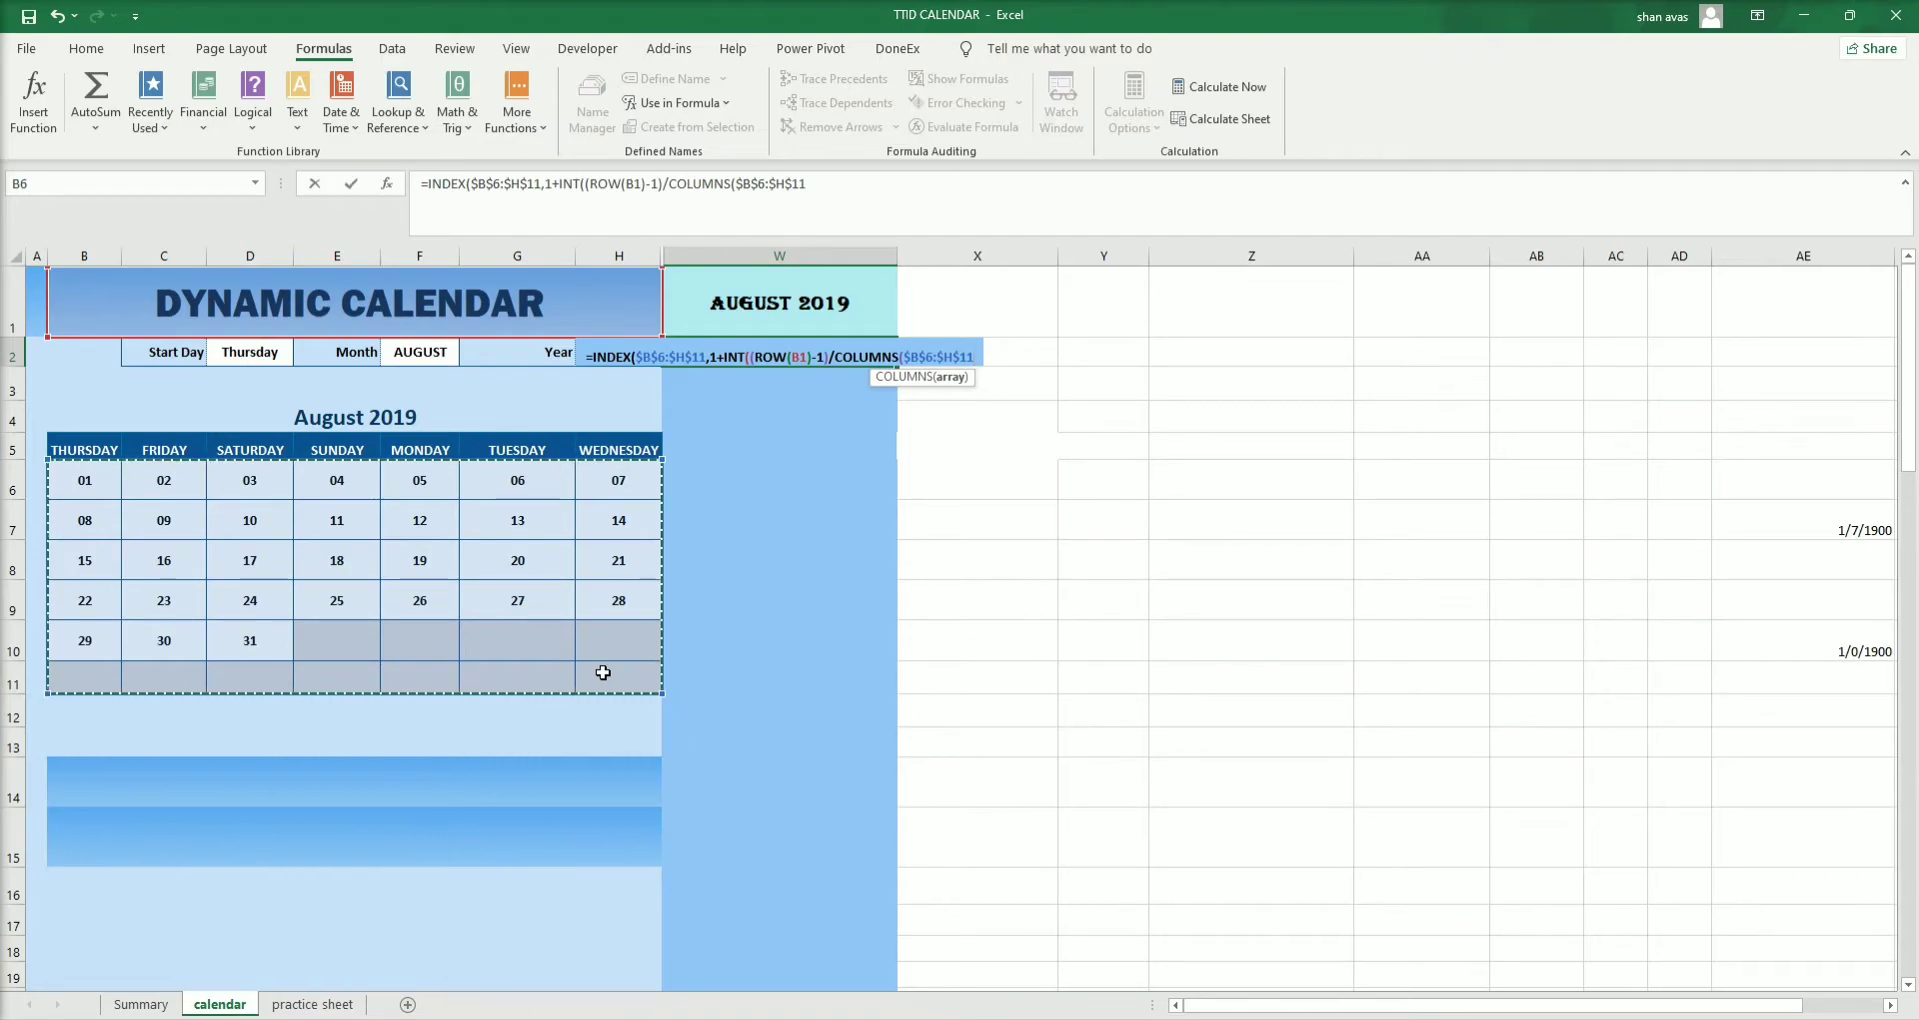
text()))
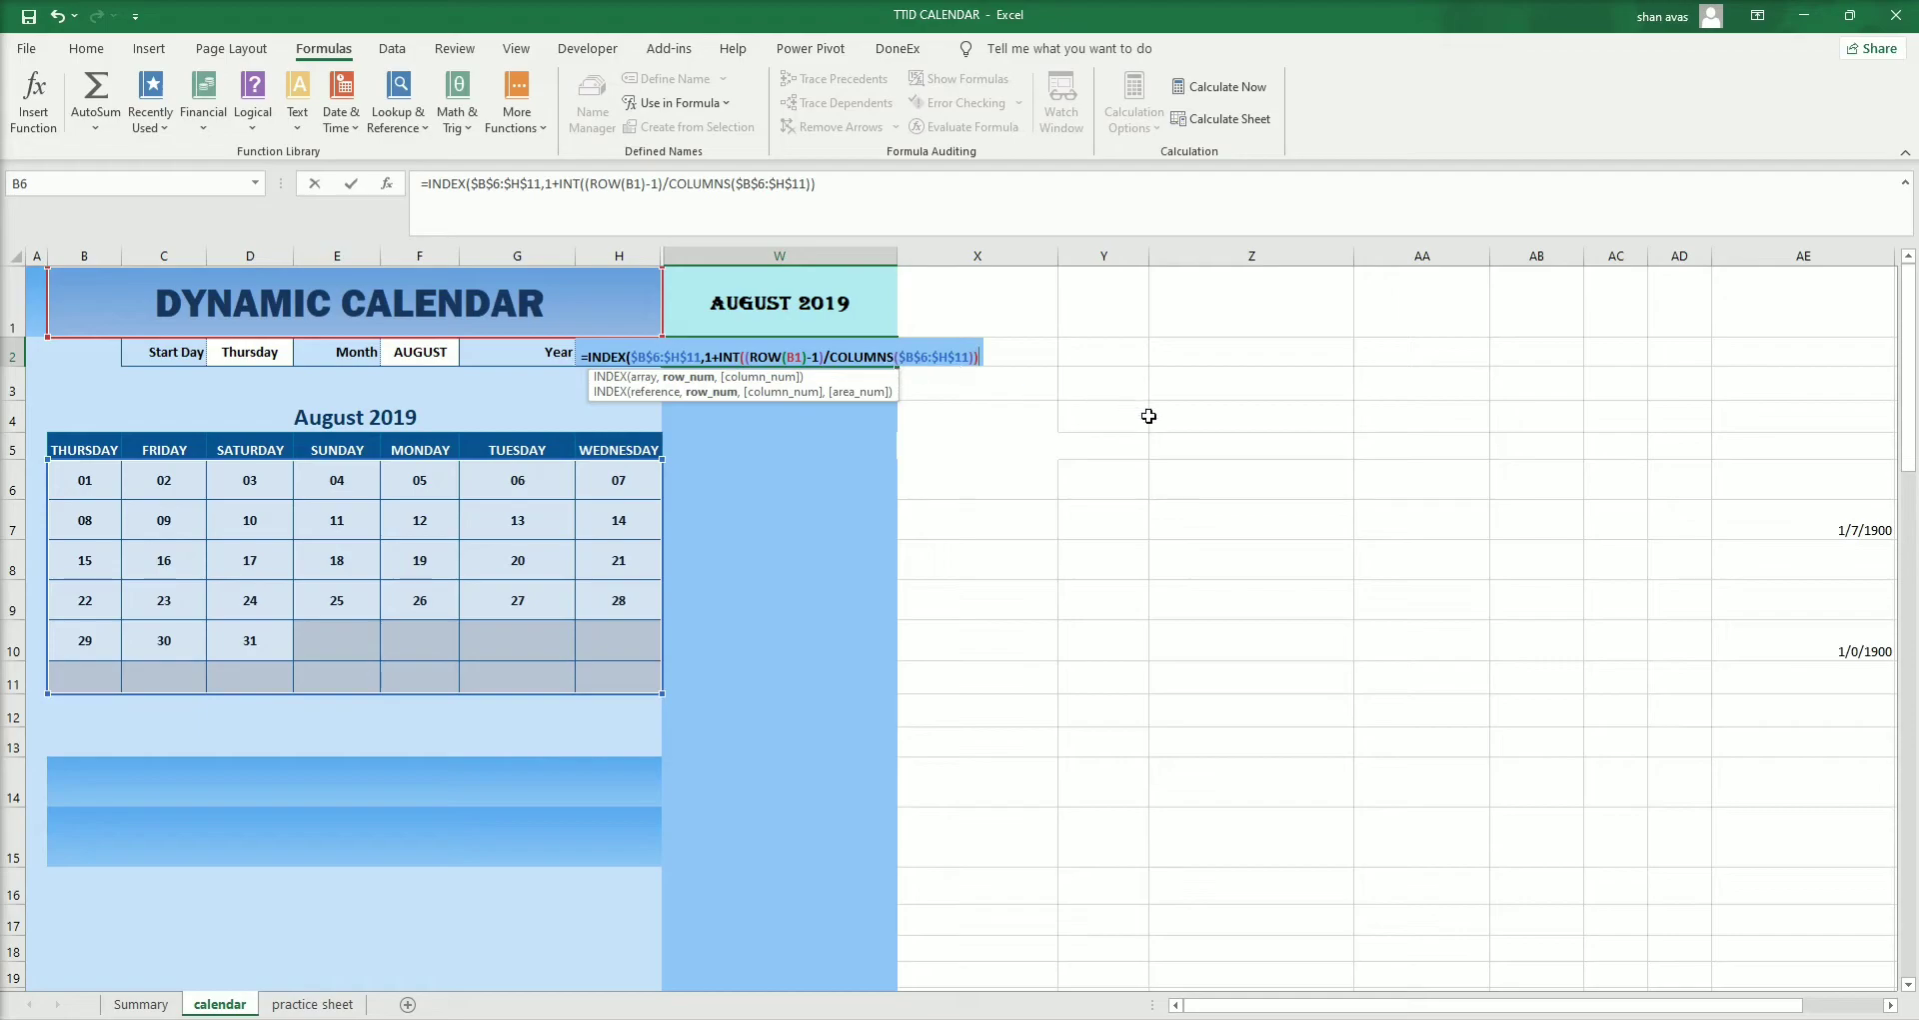
text(,)
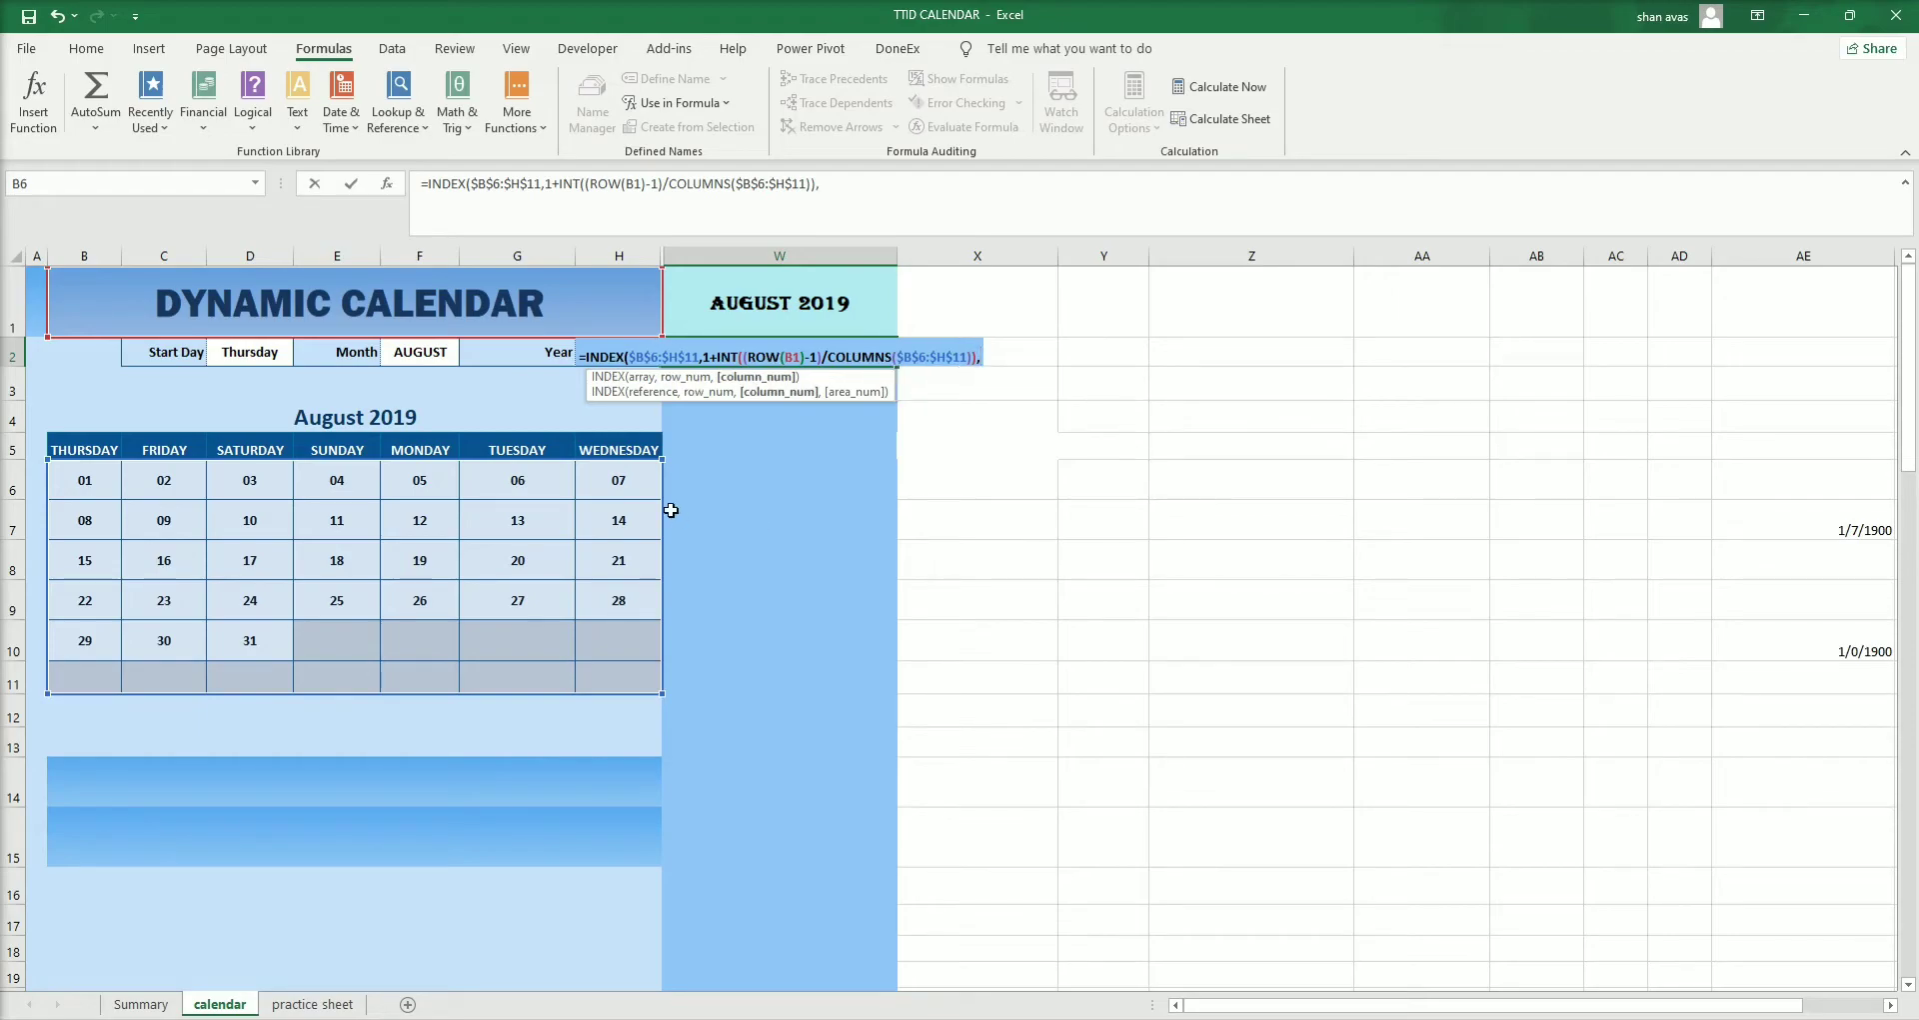
Begin the INDEX column number argument with MOD(ROW(B1)-1.
text(MOD)
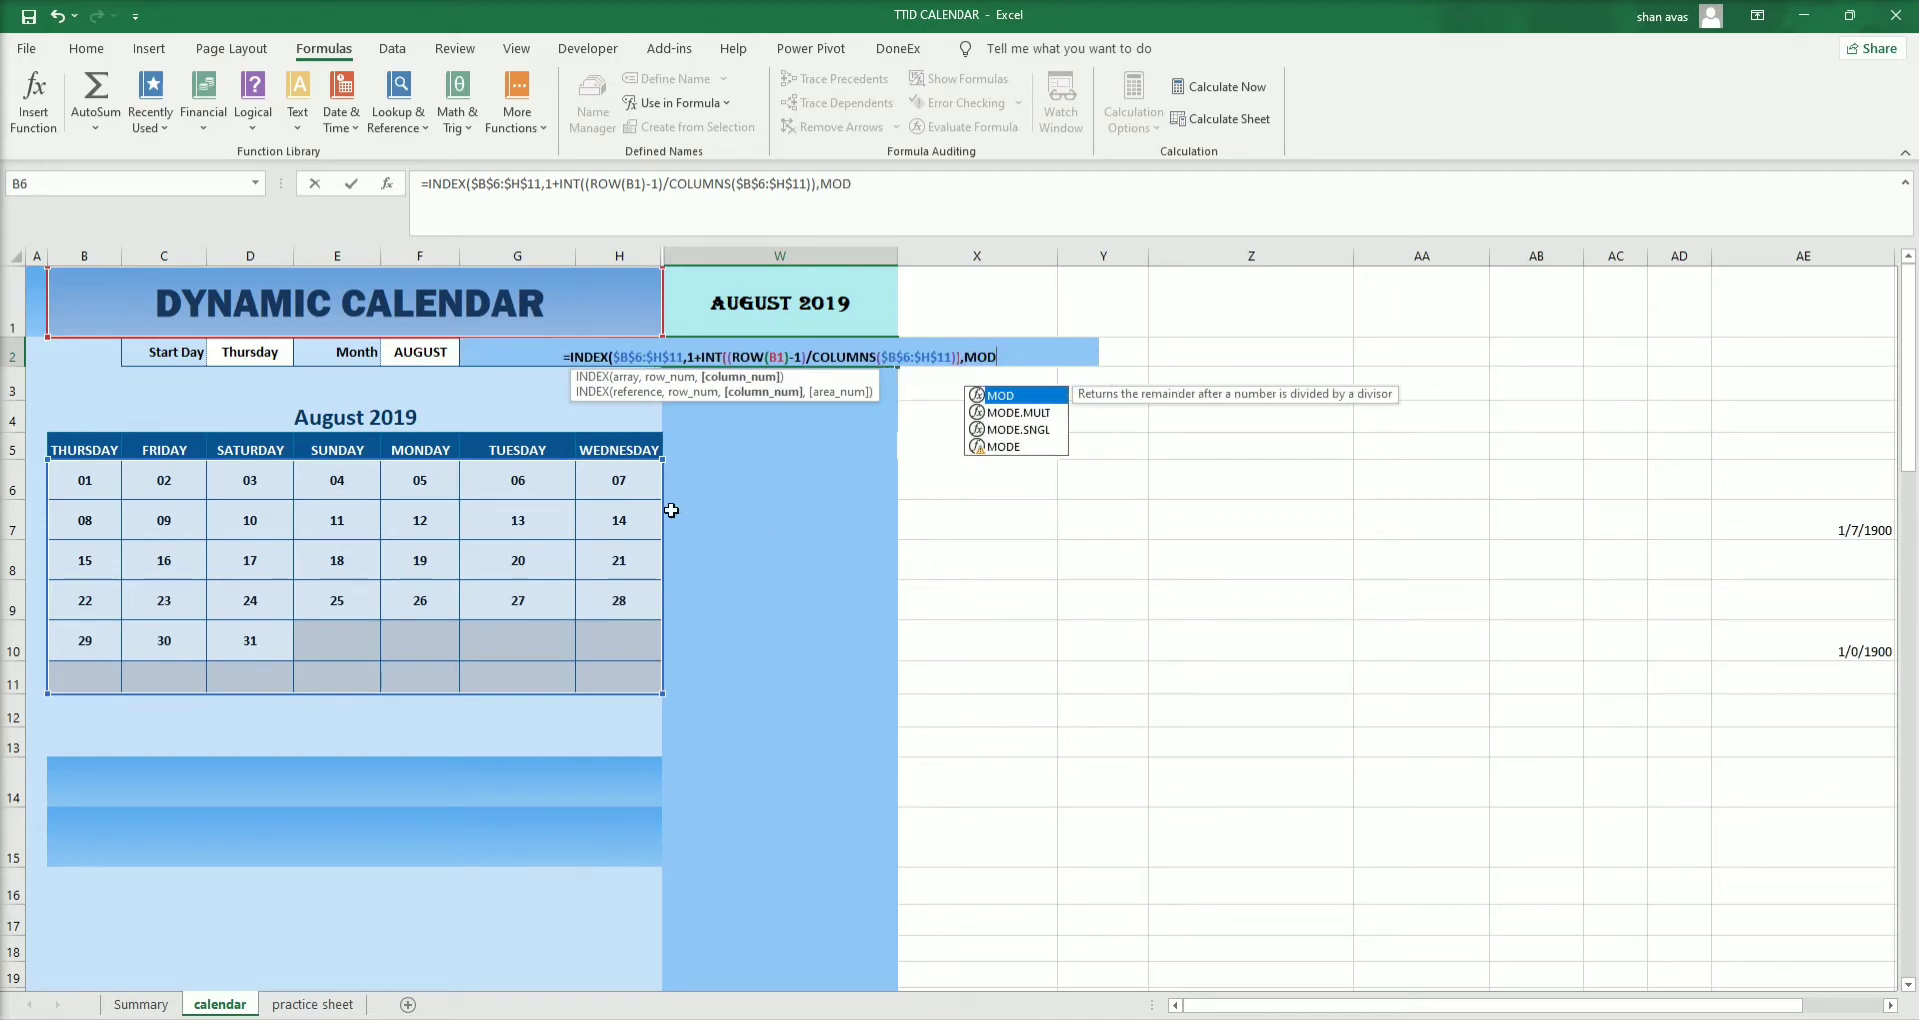
text(()
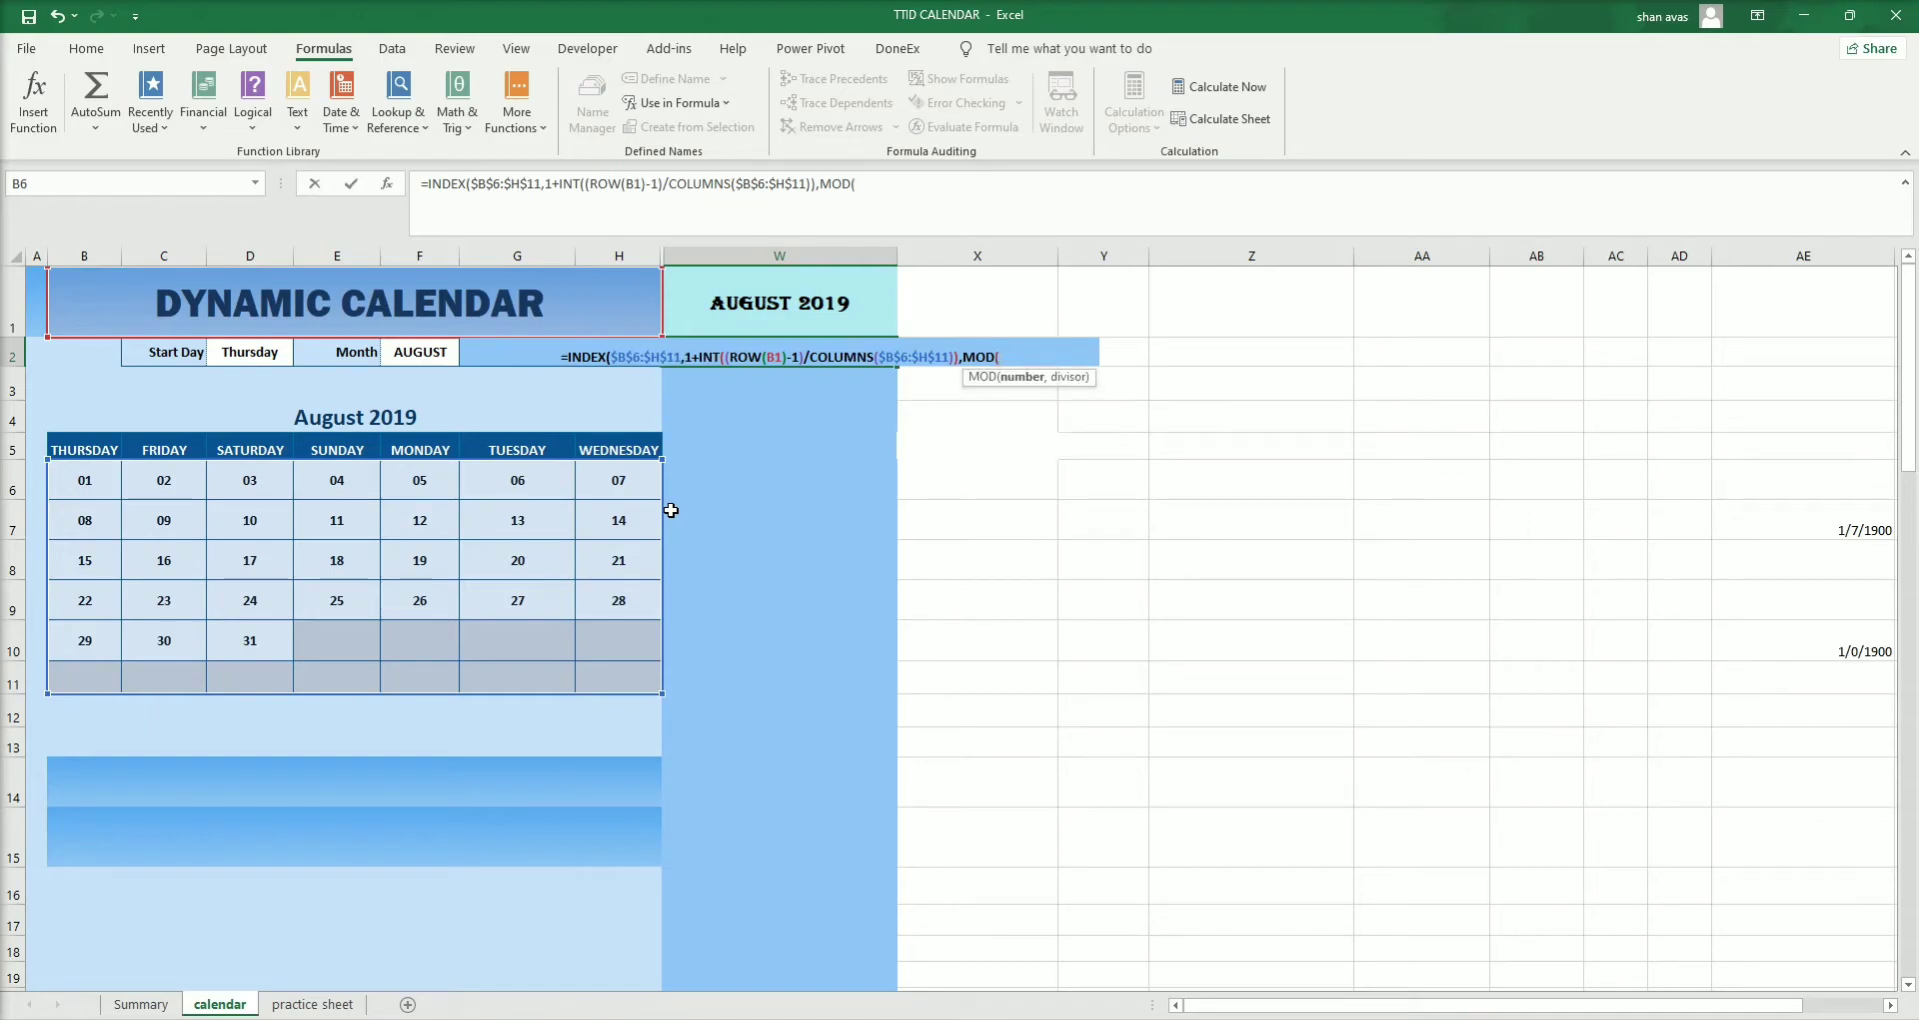
text(ROW)
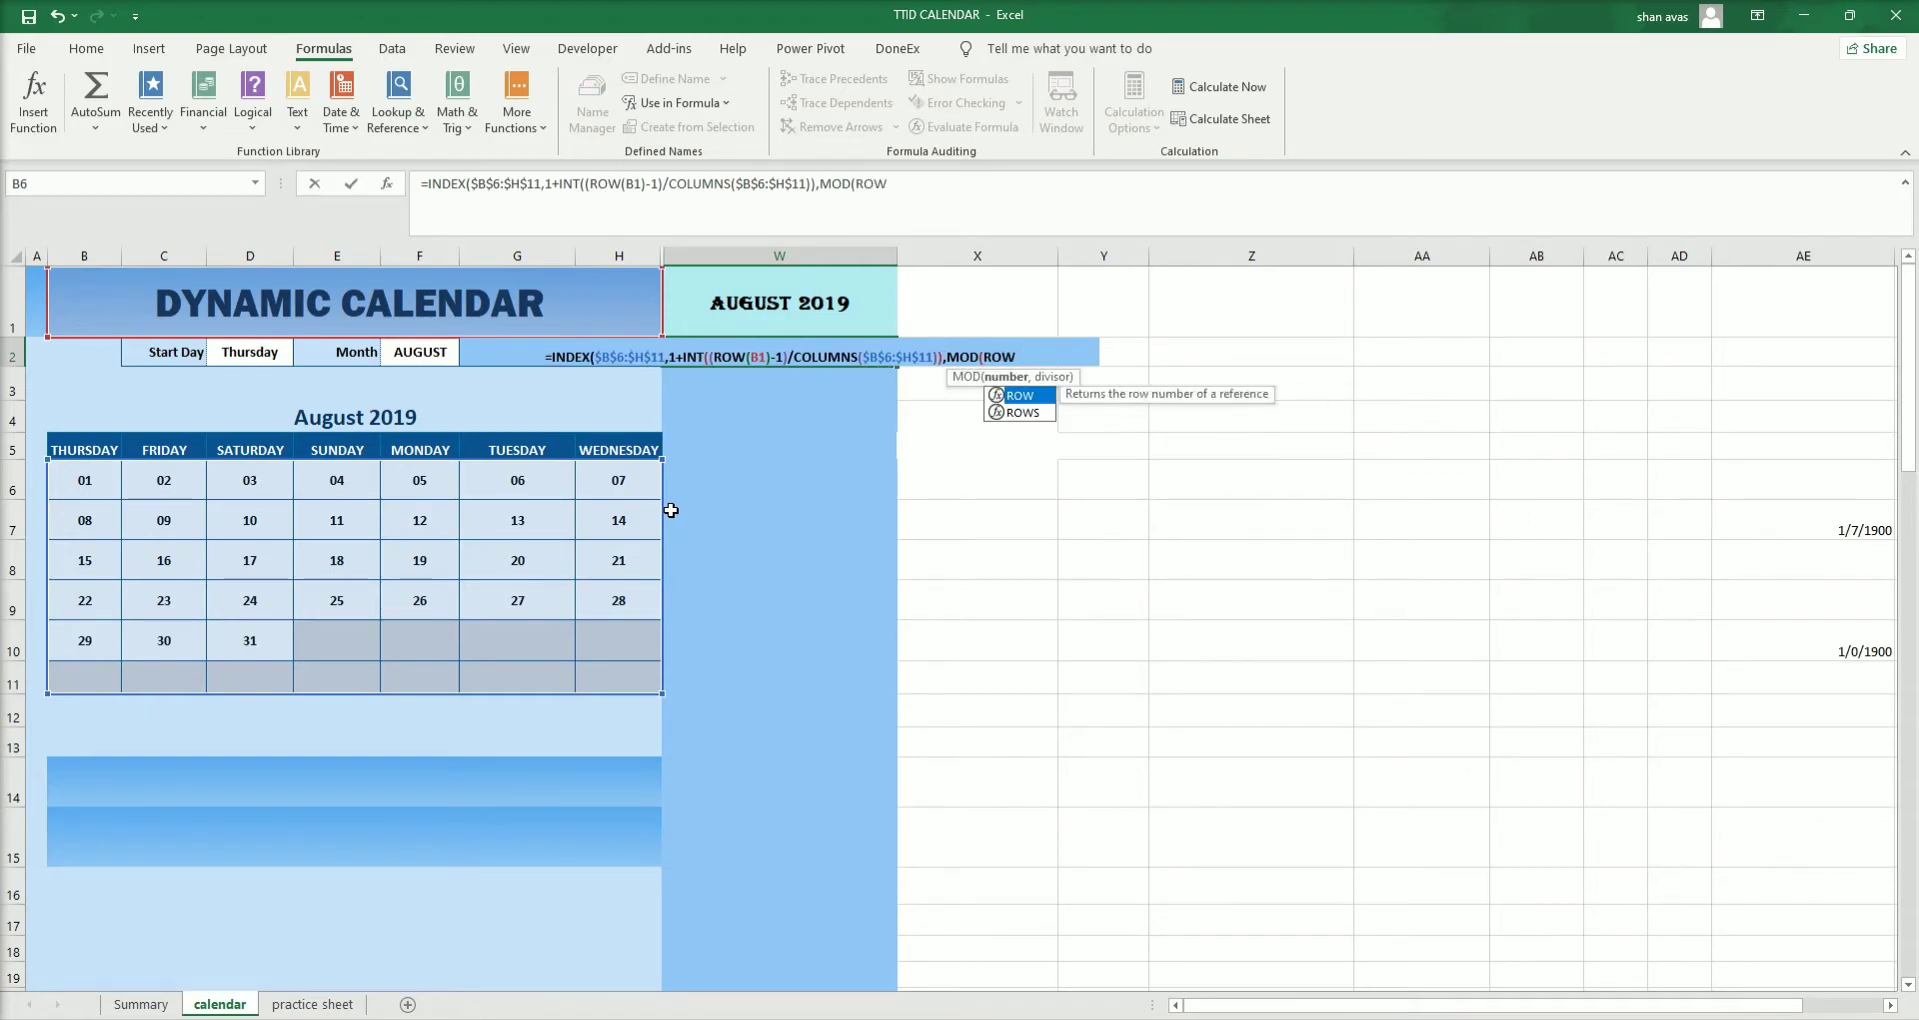
text(()
text(B8)
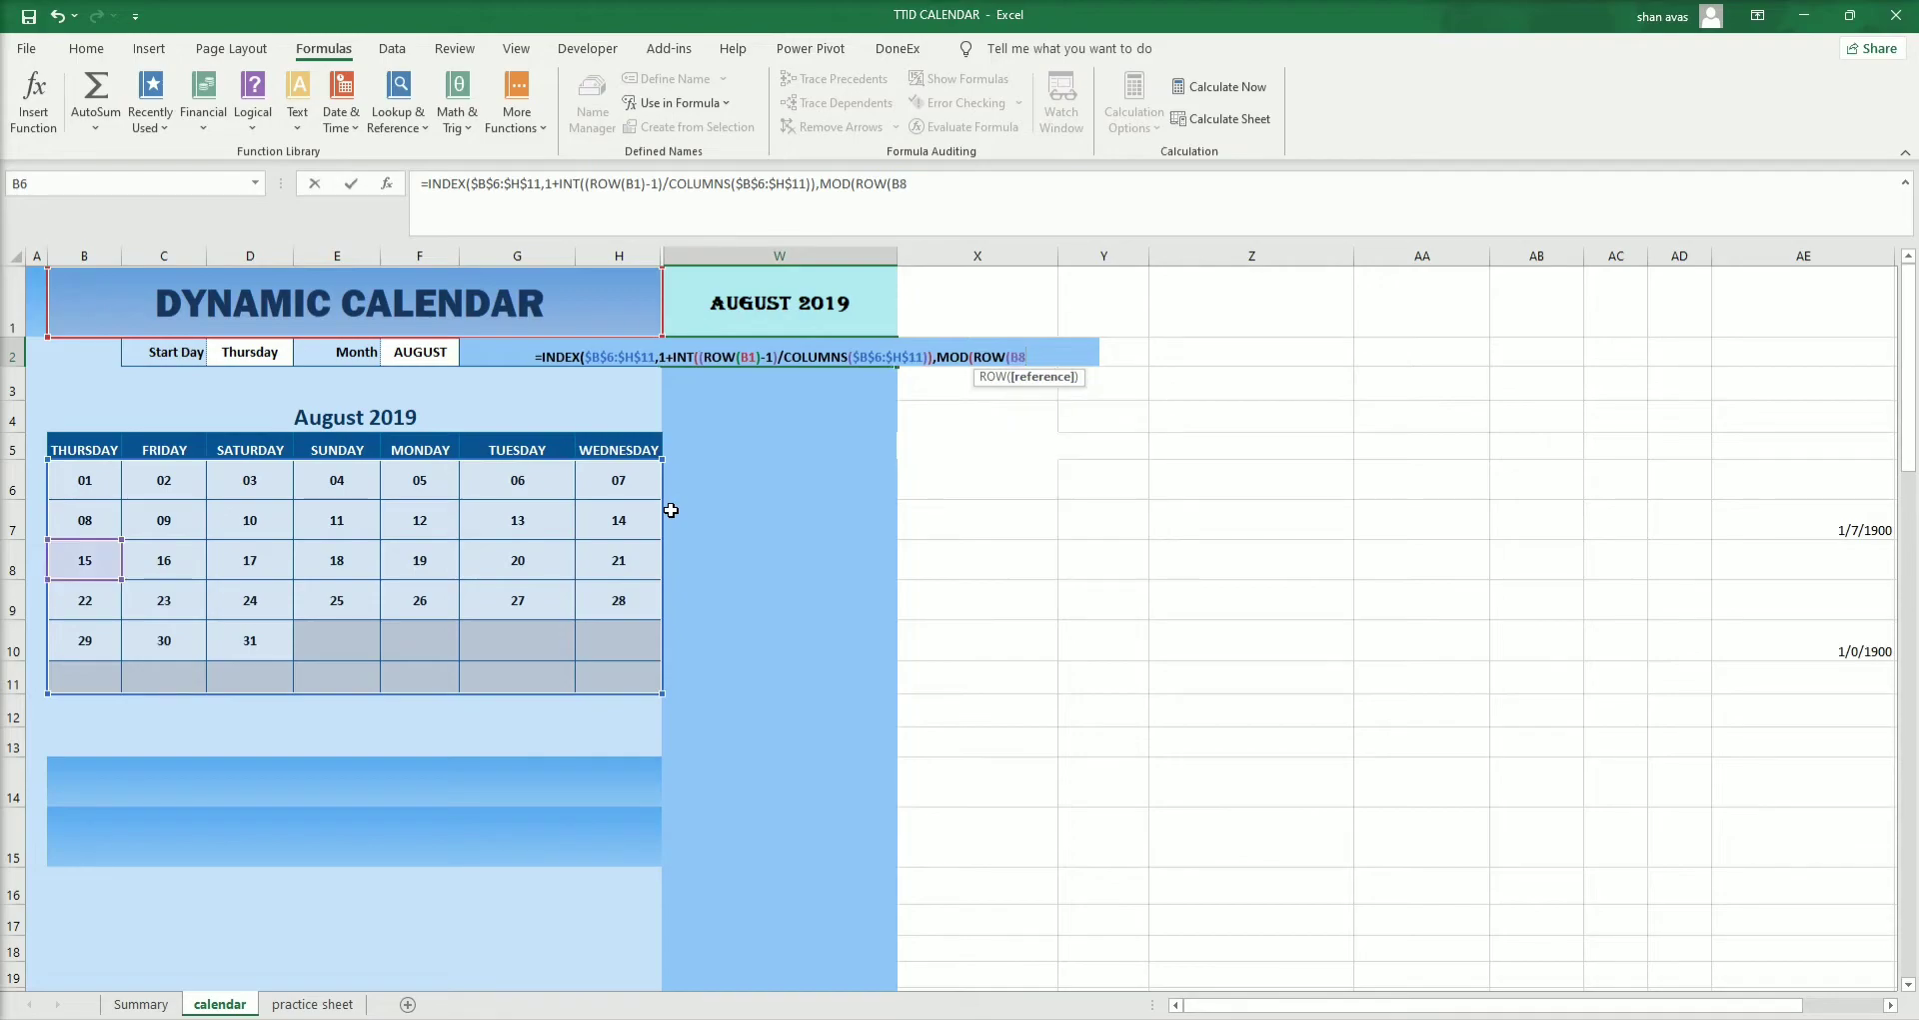
key(BackSpace)
text(1)
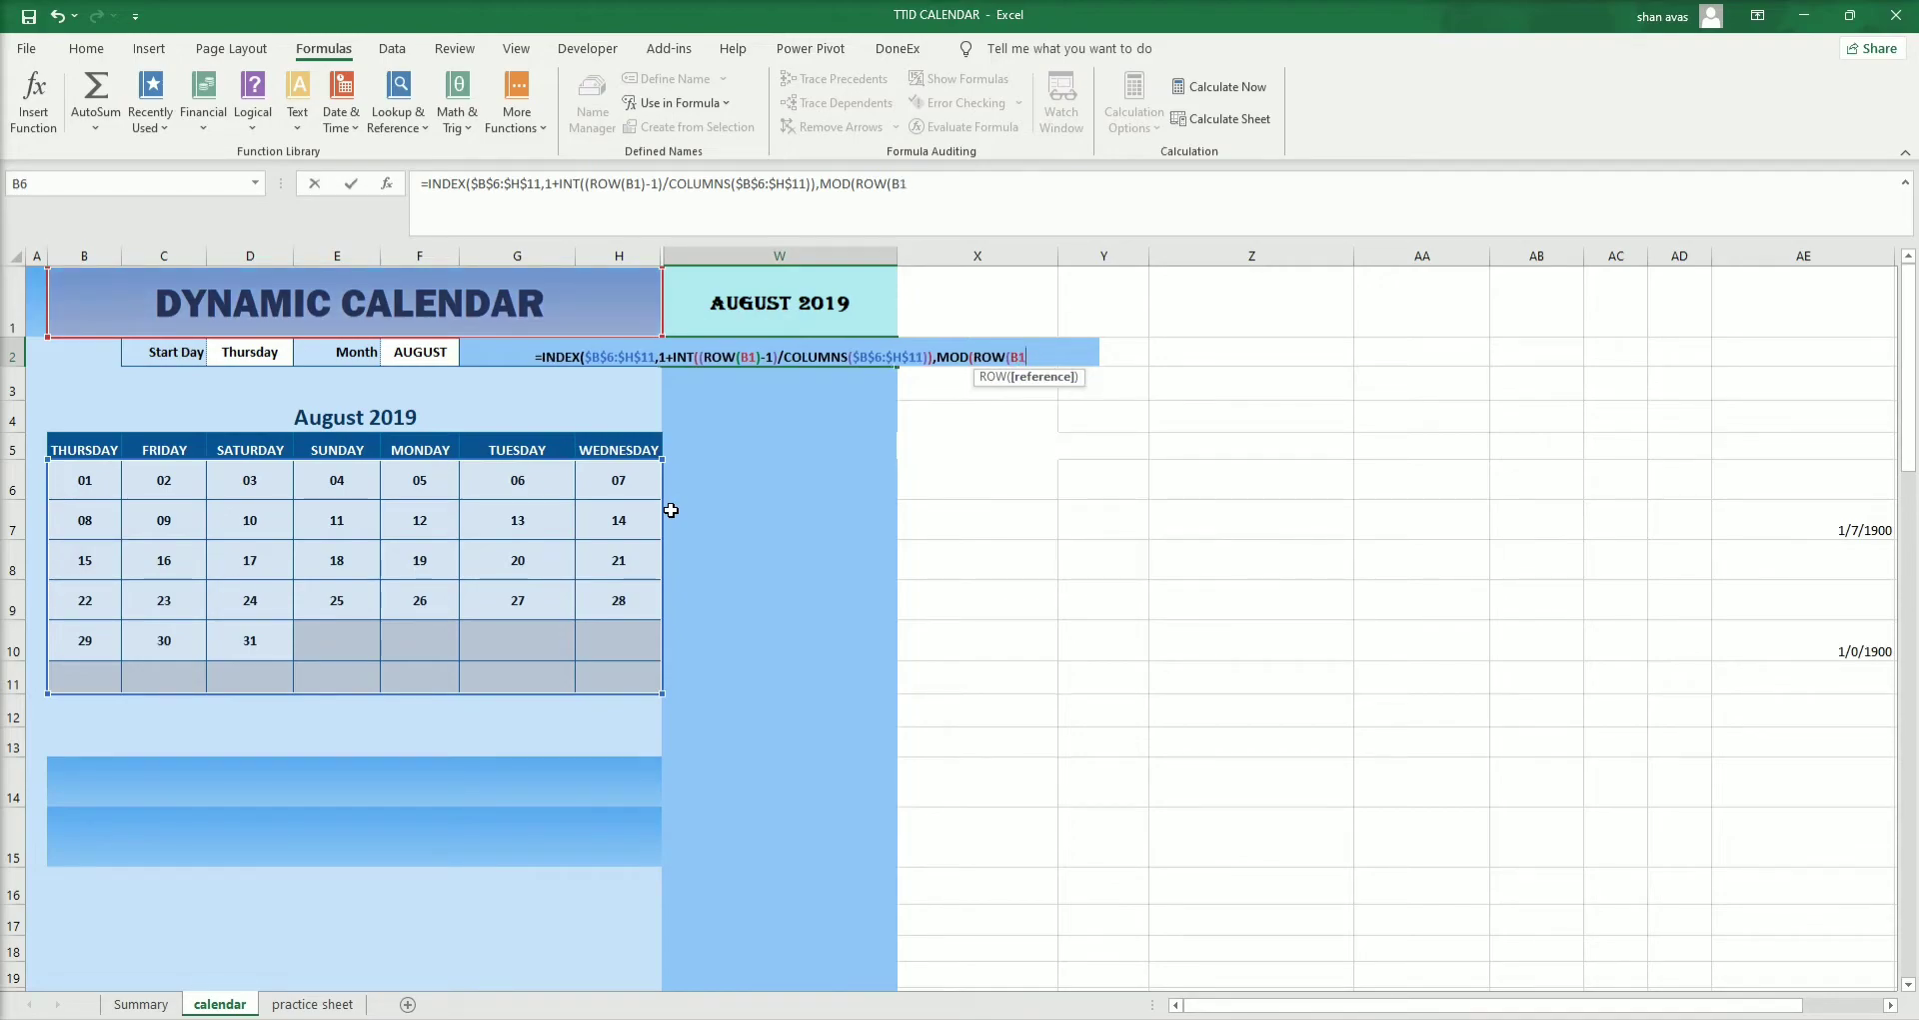
text())
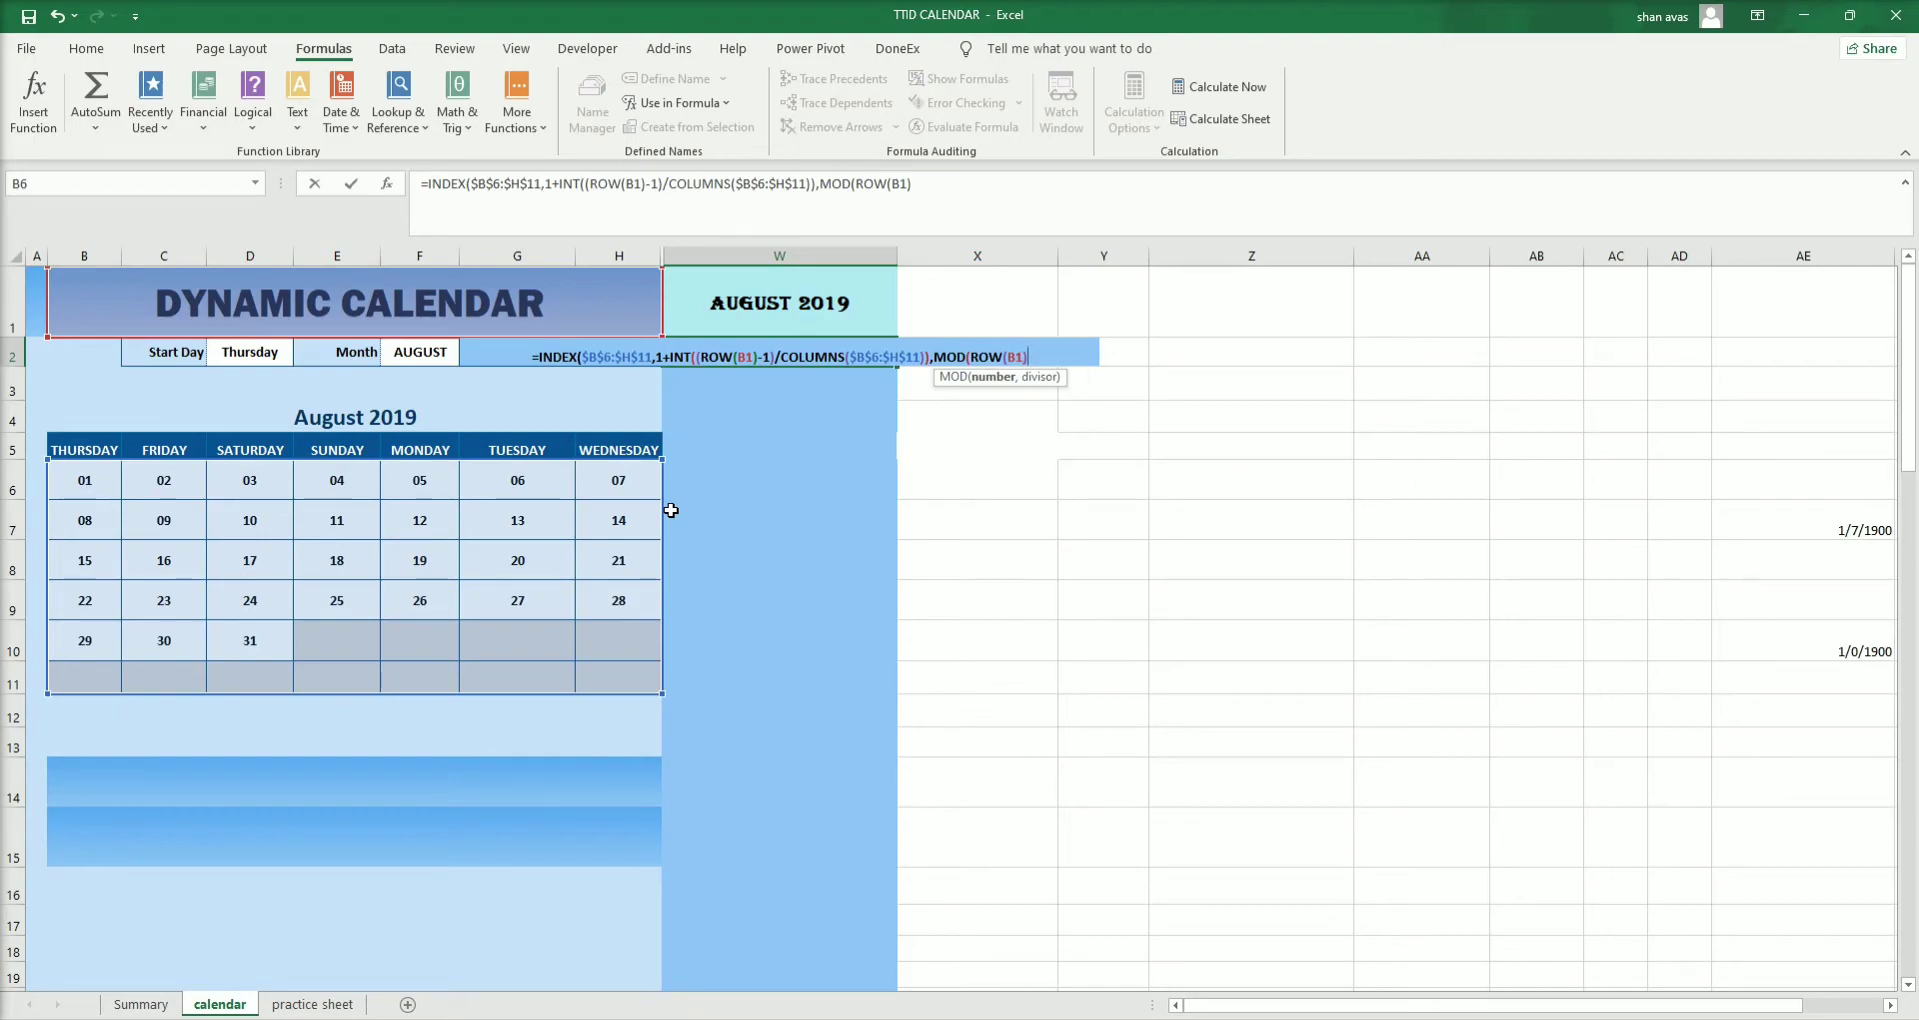
text(-1)
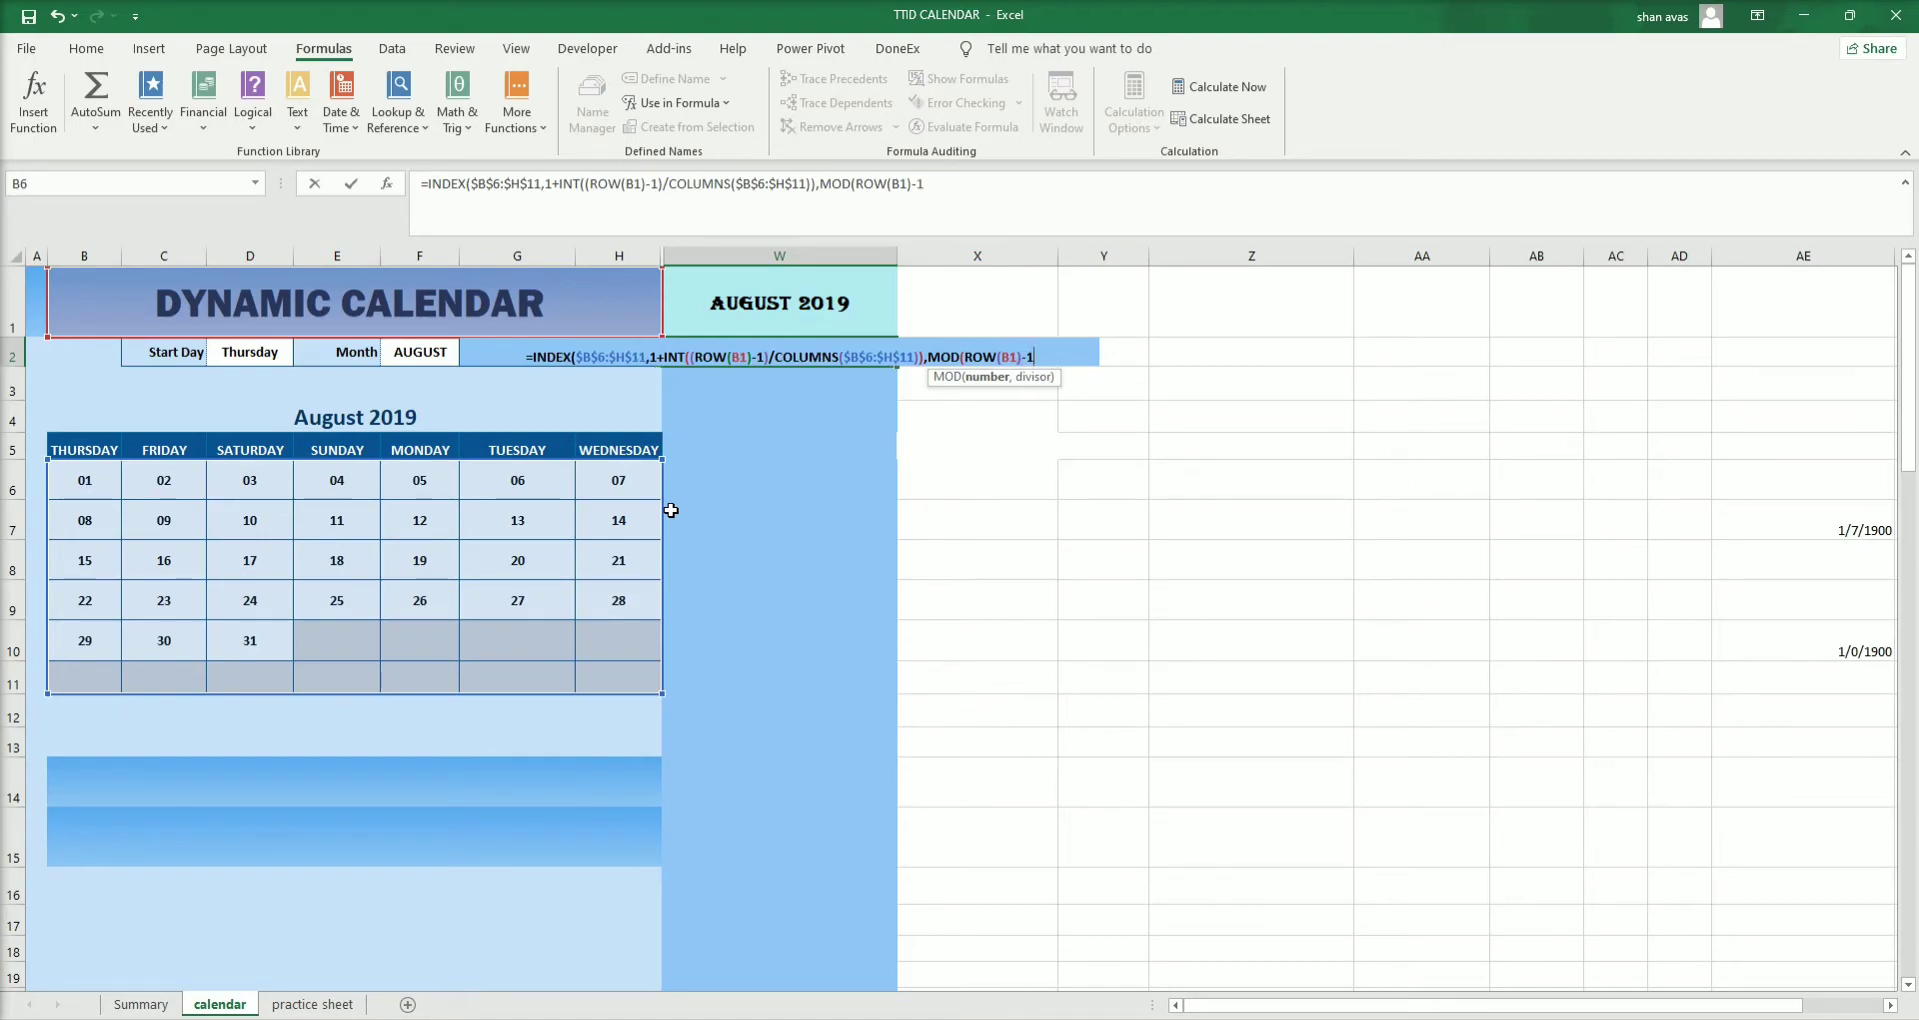
Add +COLUMNS($B$6:$H$11) to the MOD number and move on to its divisor argument.
text(+)
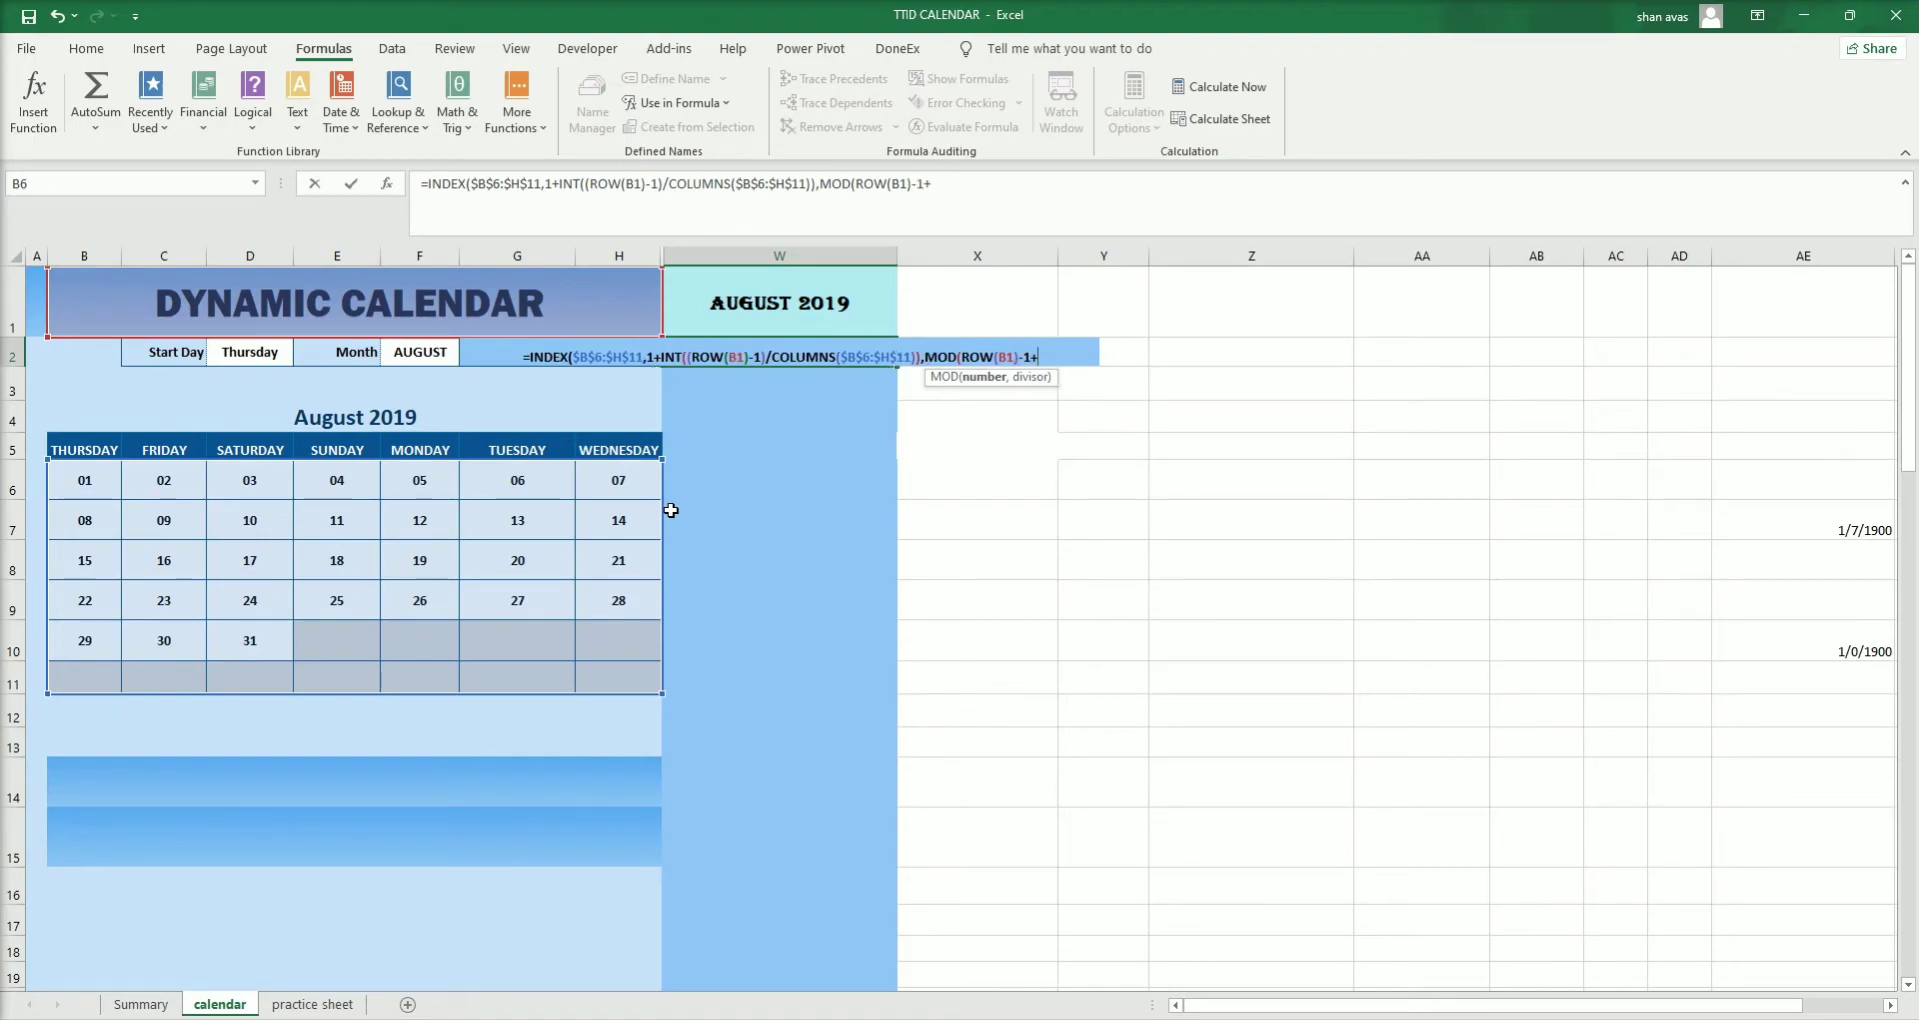
text(COLUMNS)
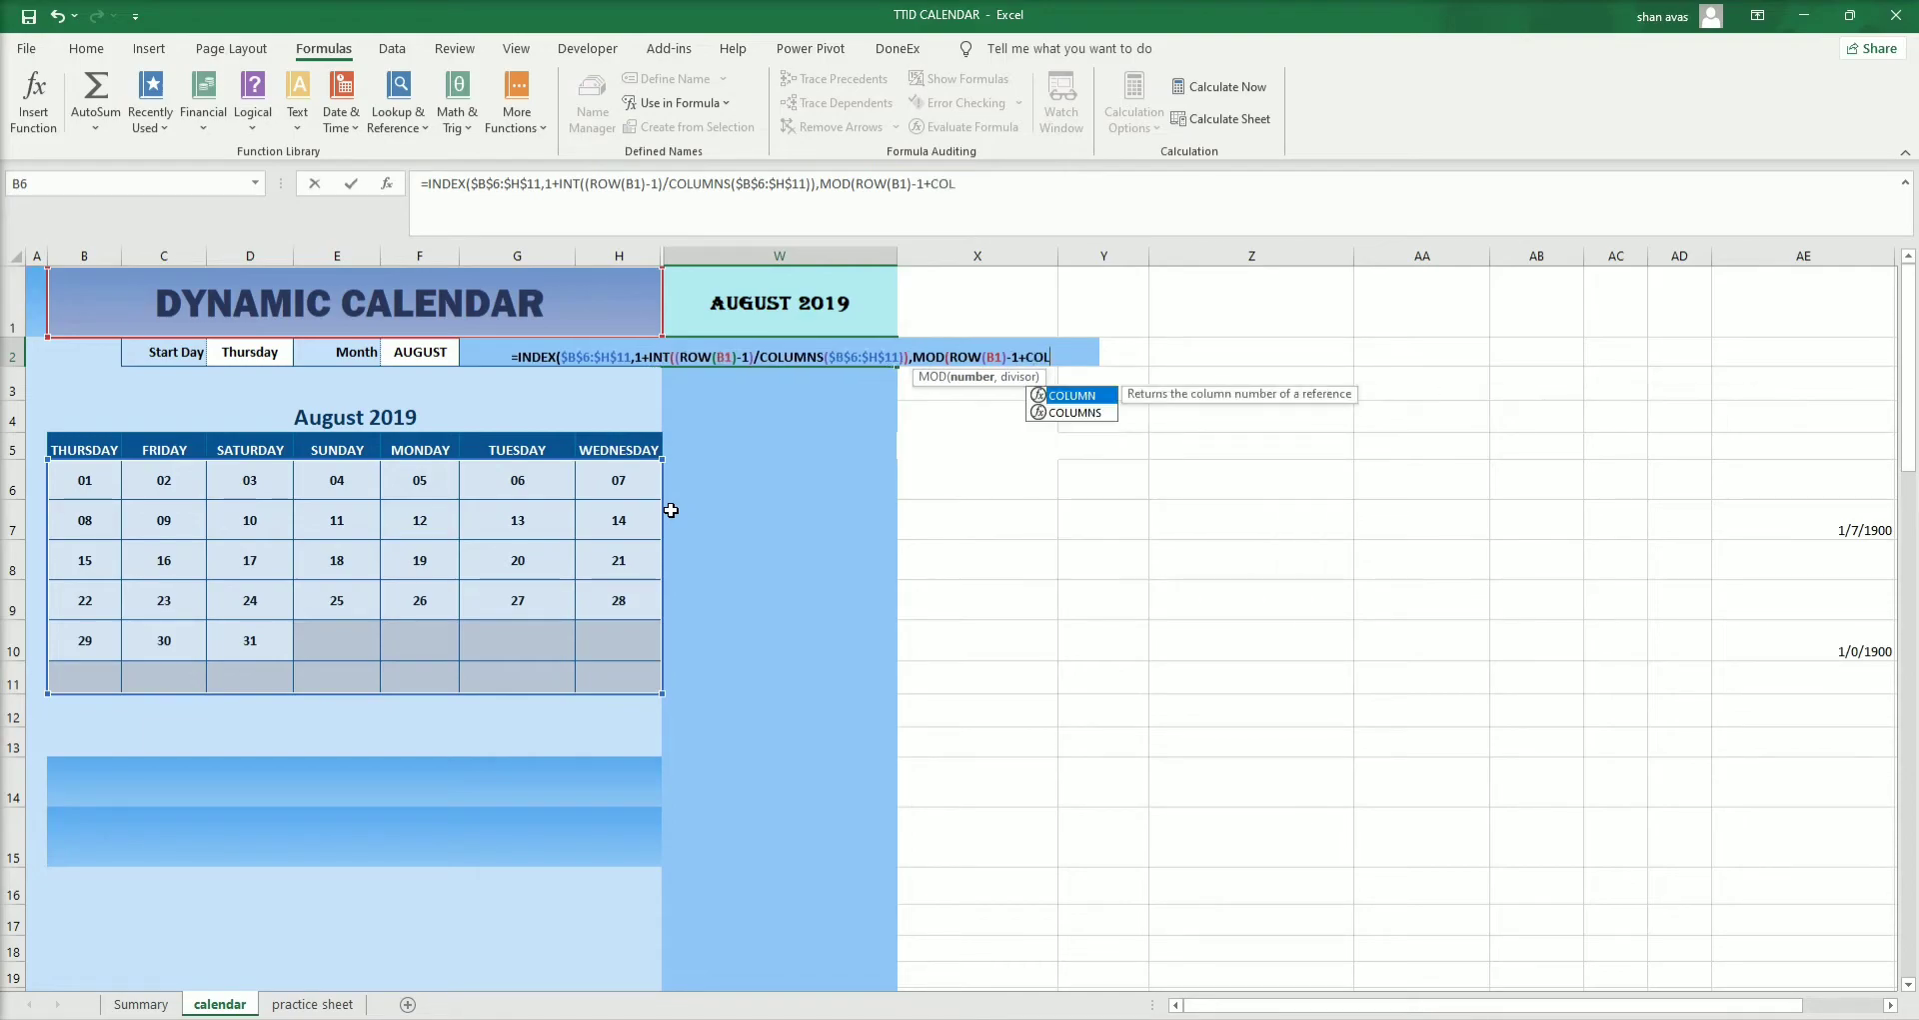
text(()
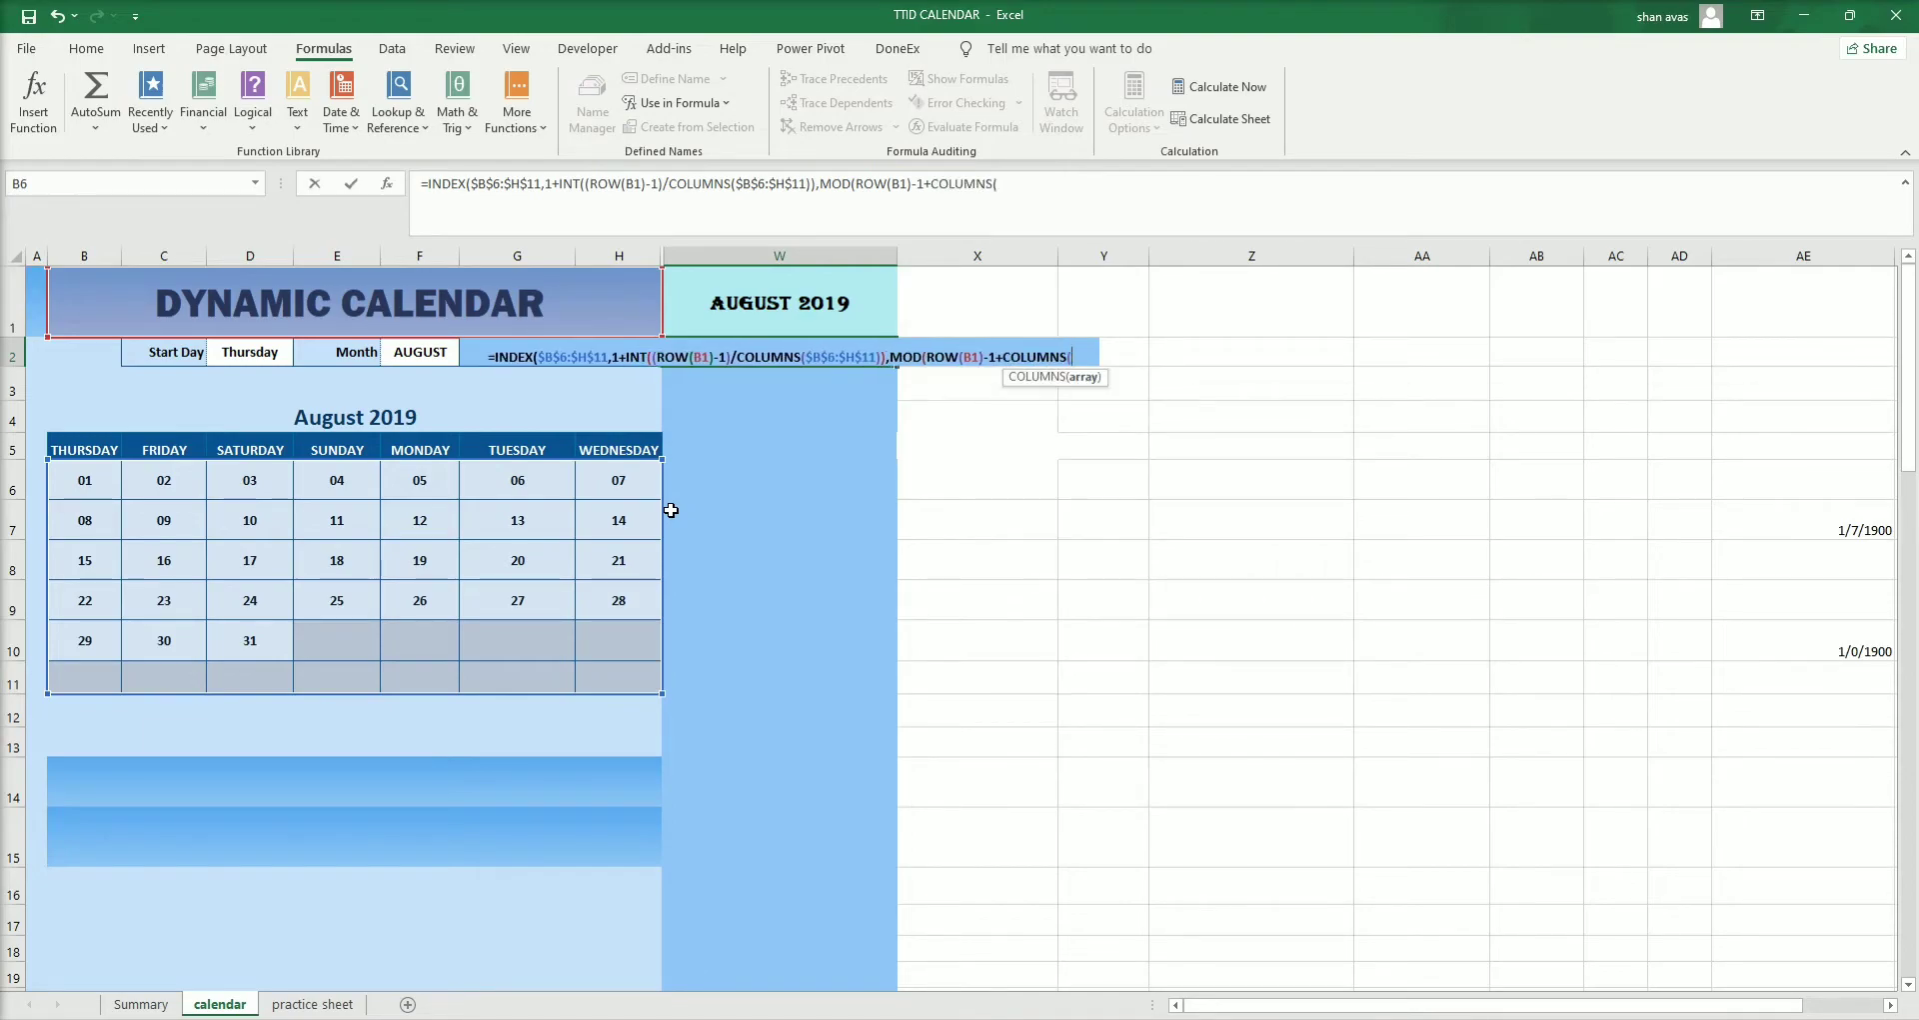
drag(88, 485, 610, 667)
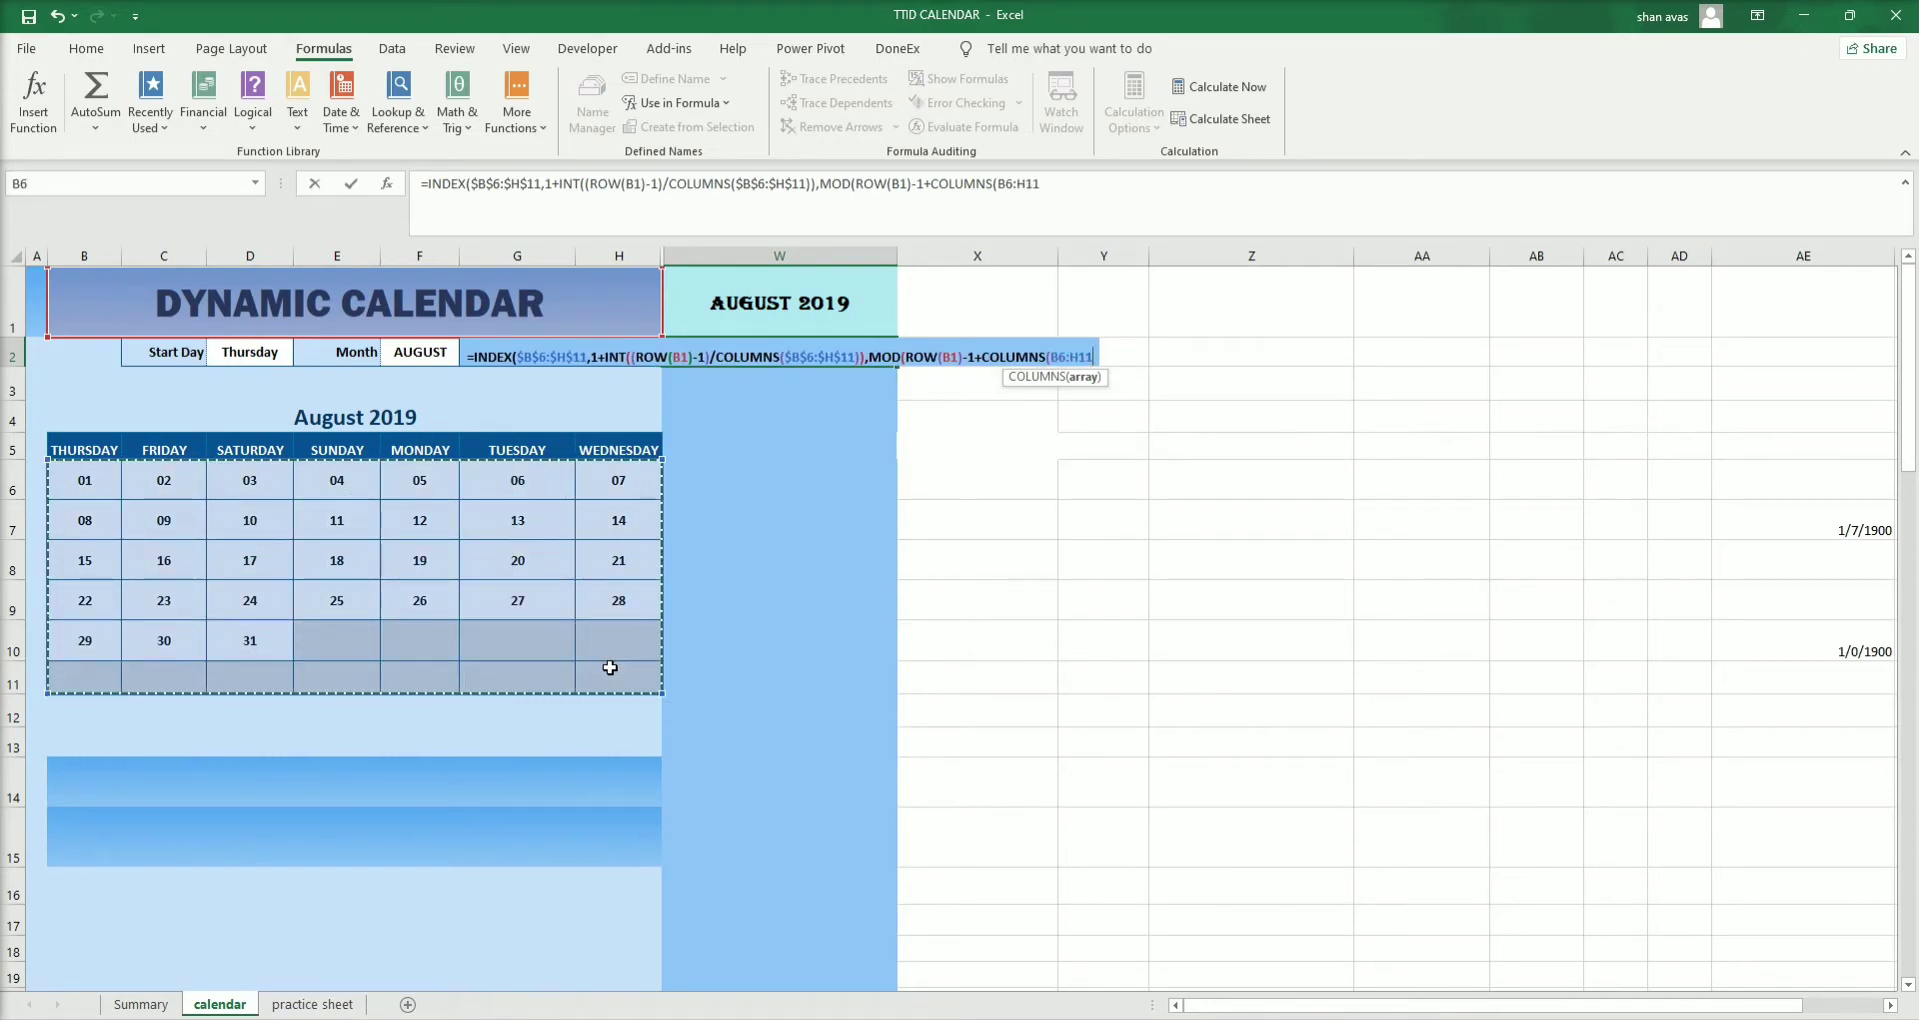
key(F4)
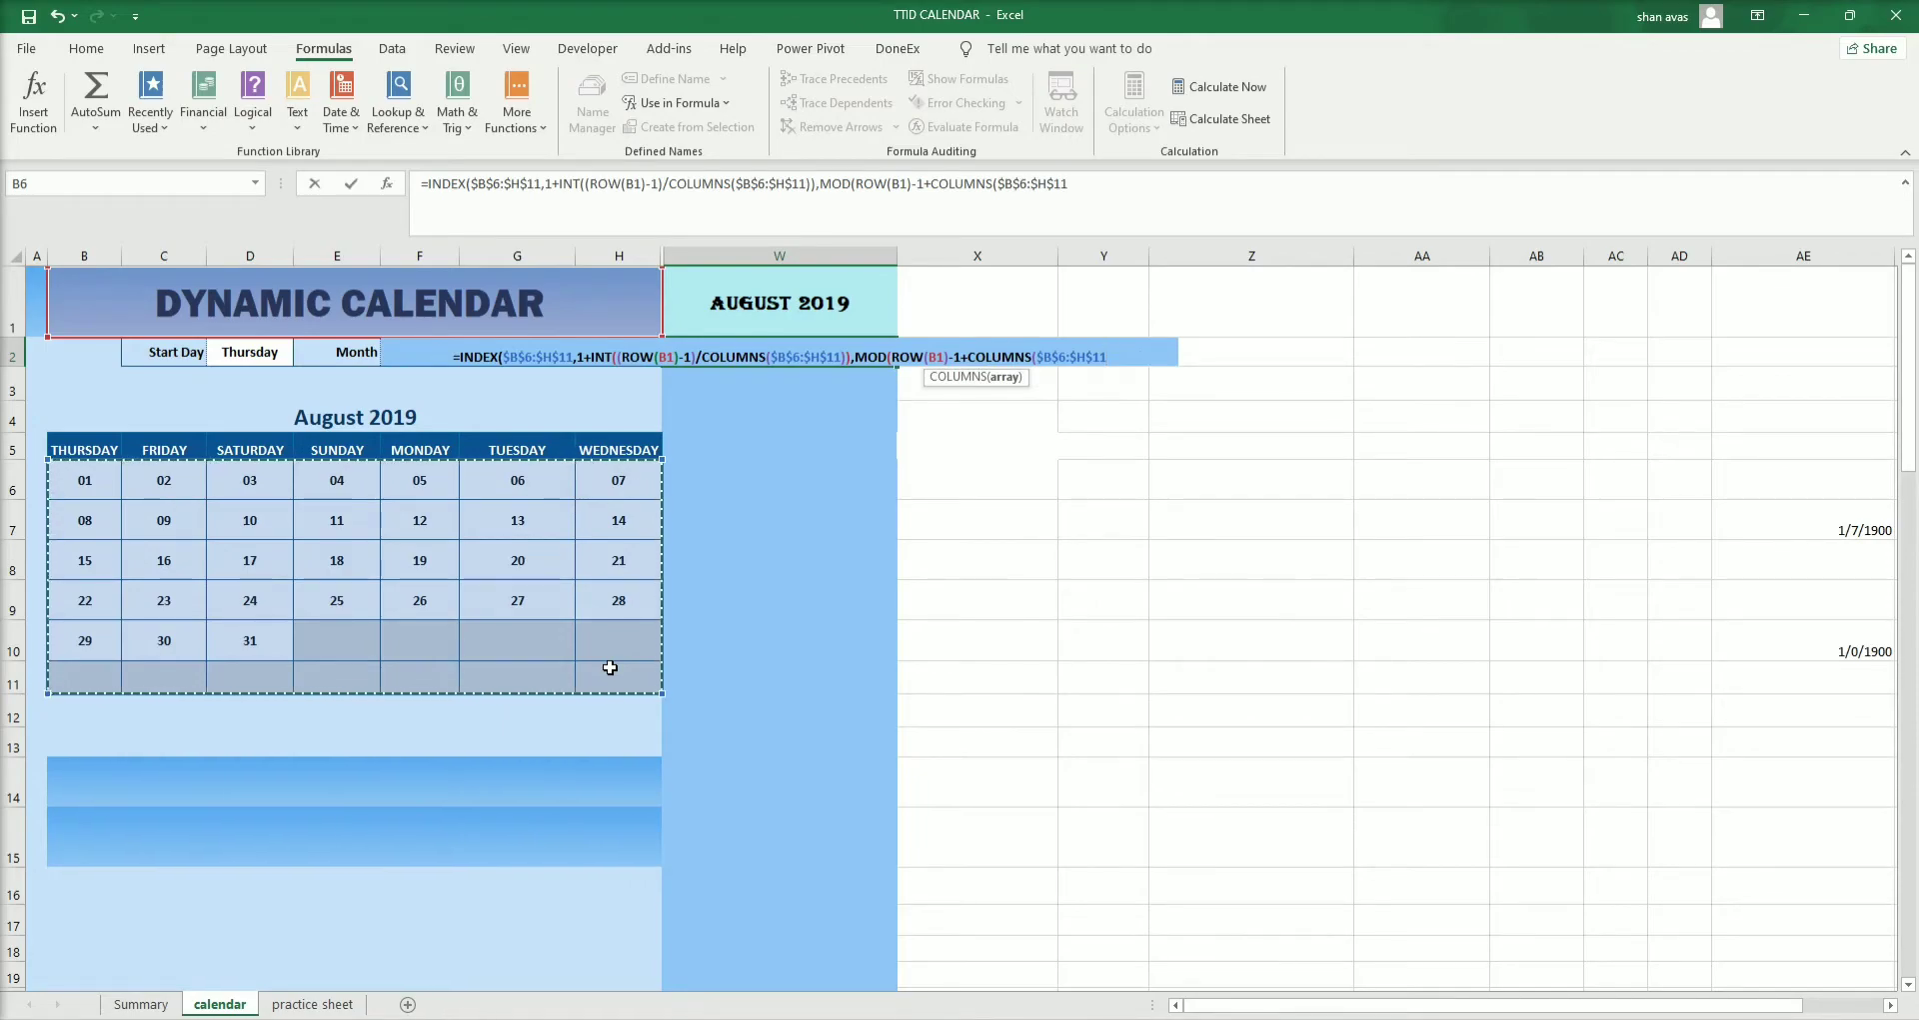
text(),)
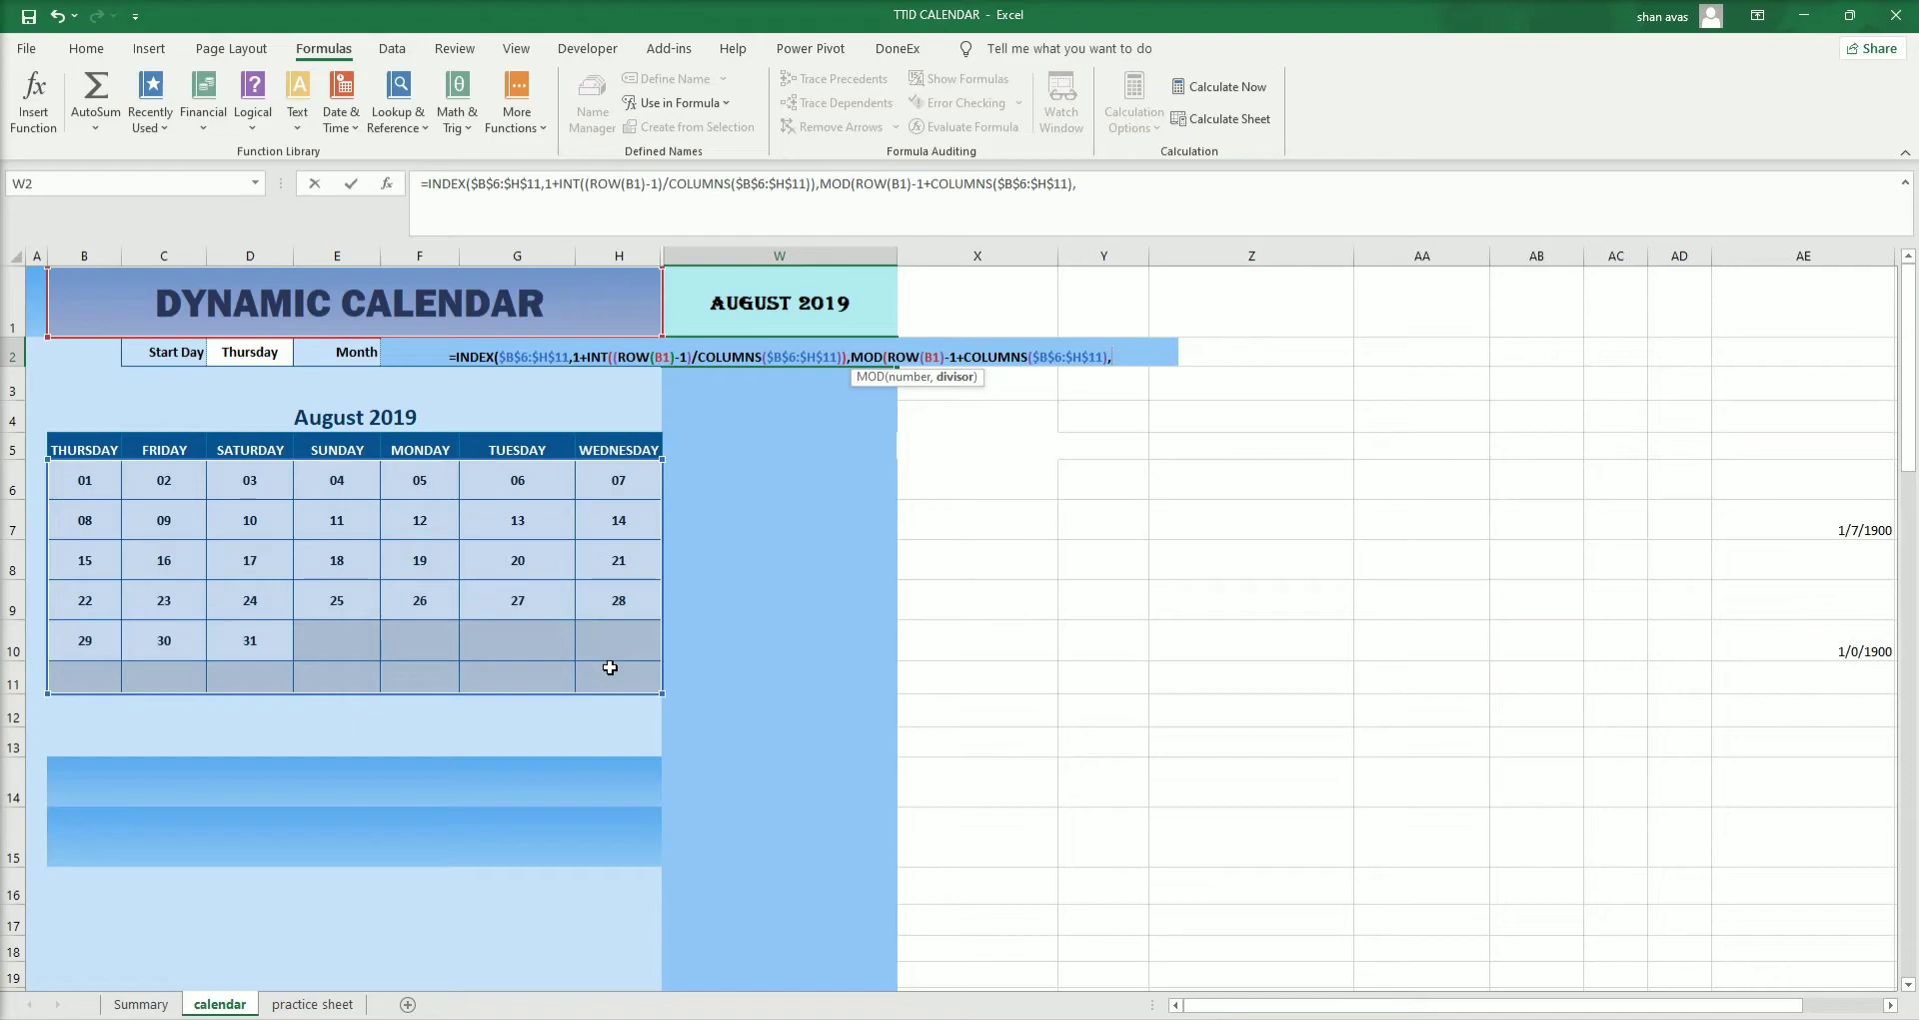
Complete MOD with the divisor COLUMNS($B$6:$H$11), add +1, close the INDEX function and enter the formula in W2.
text(COLUMNS)
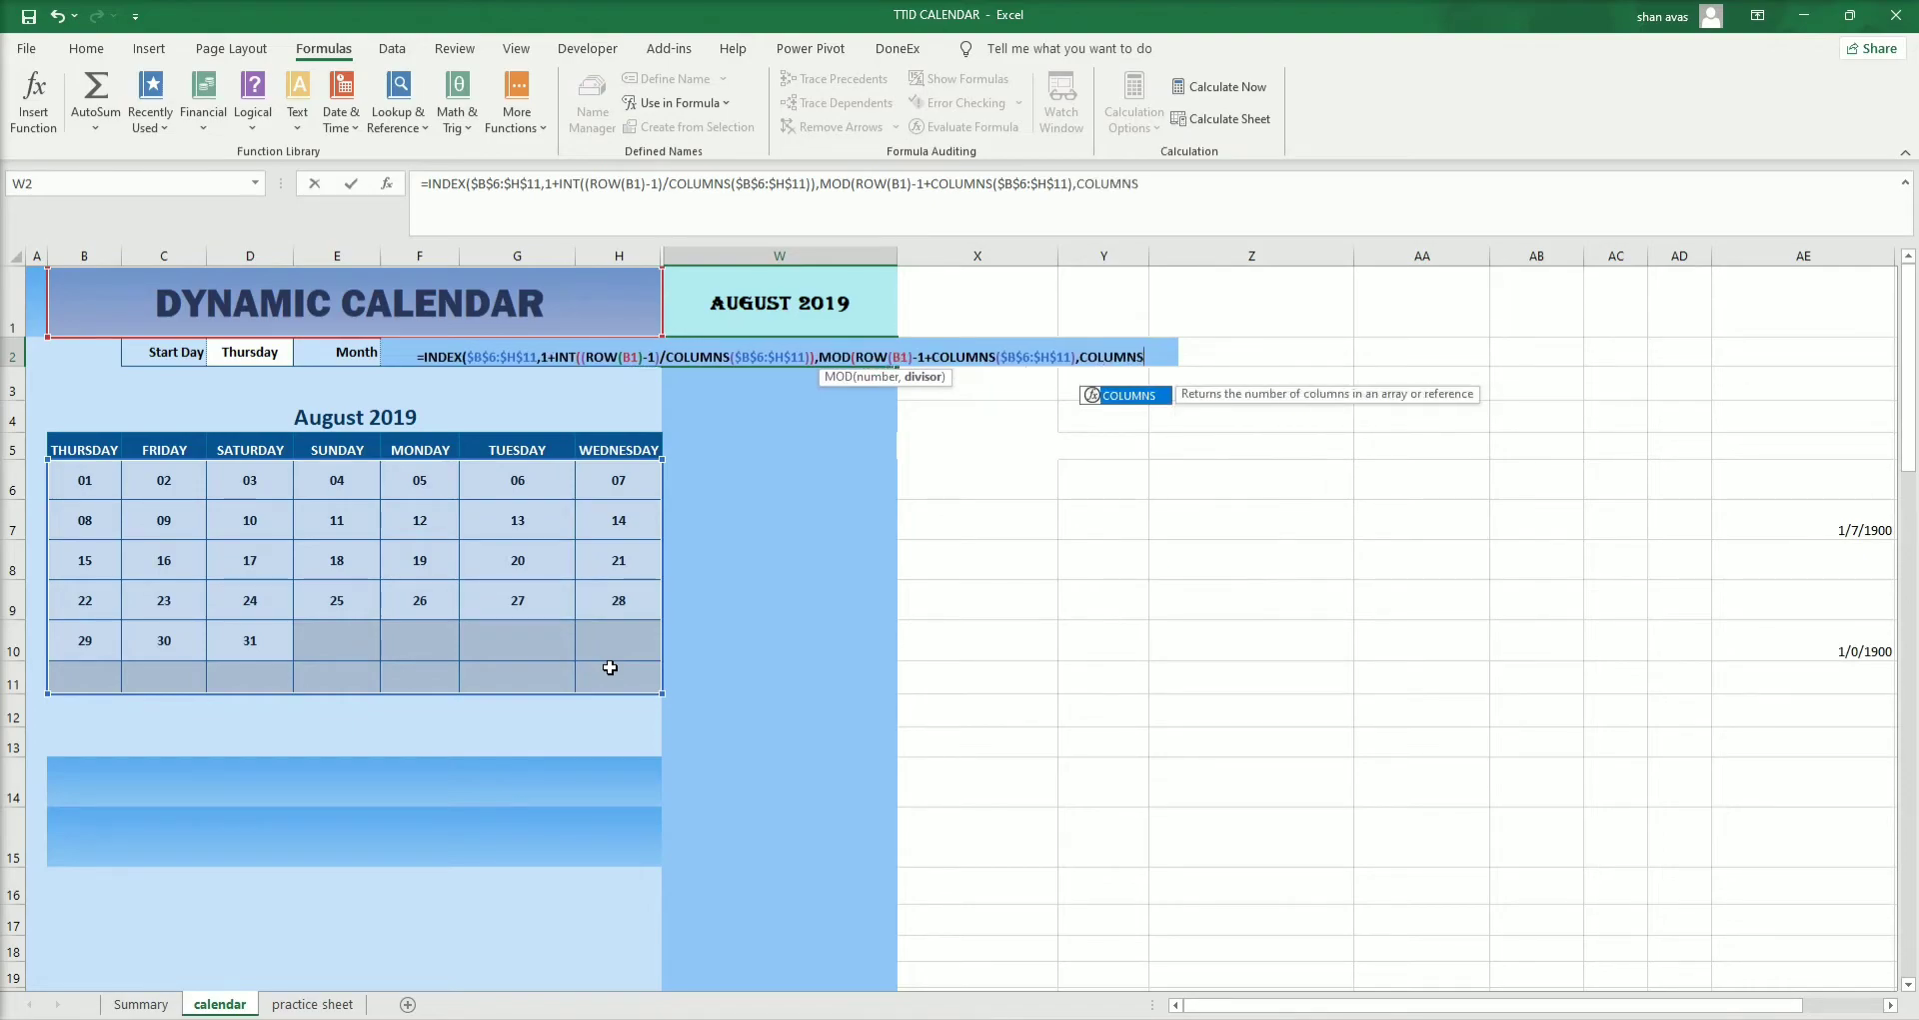
text(()
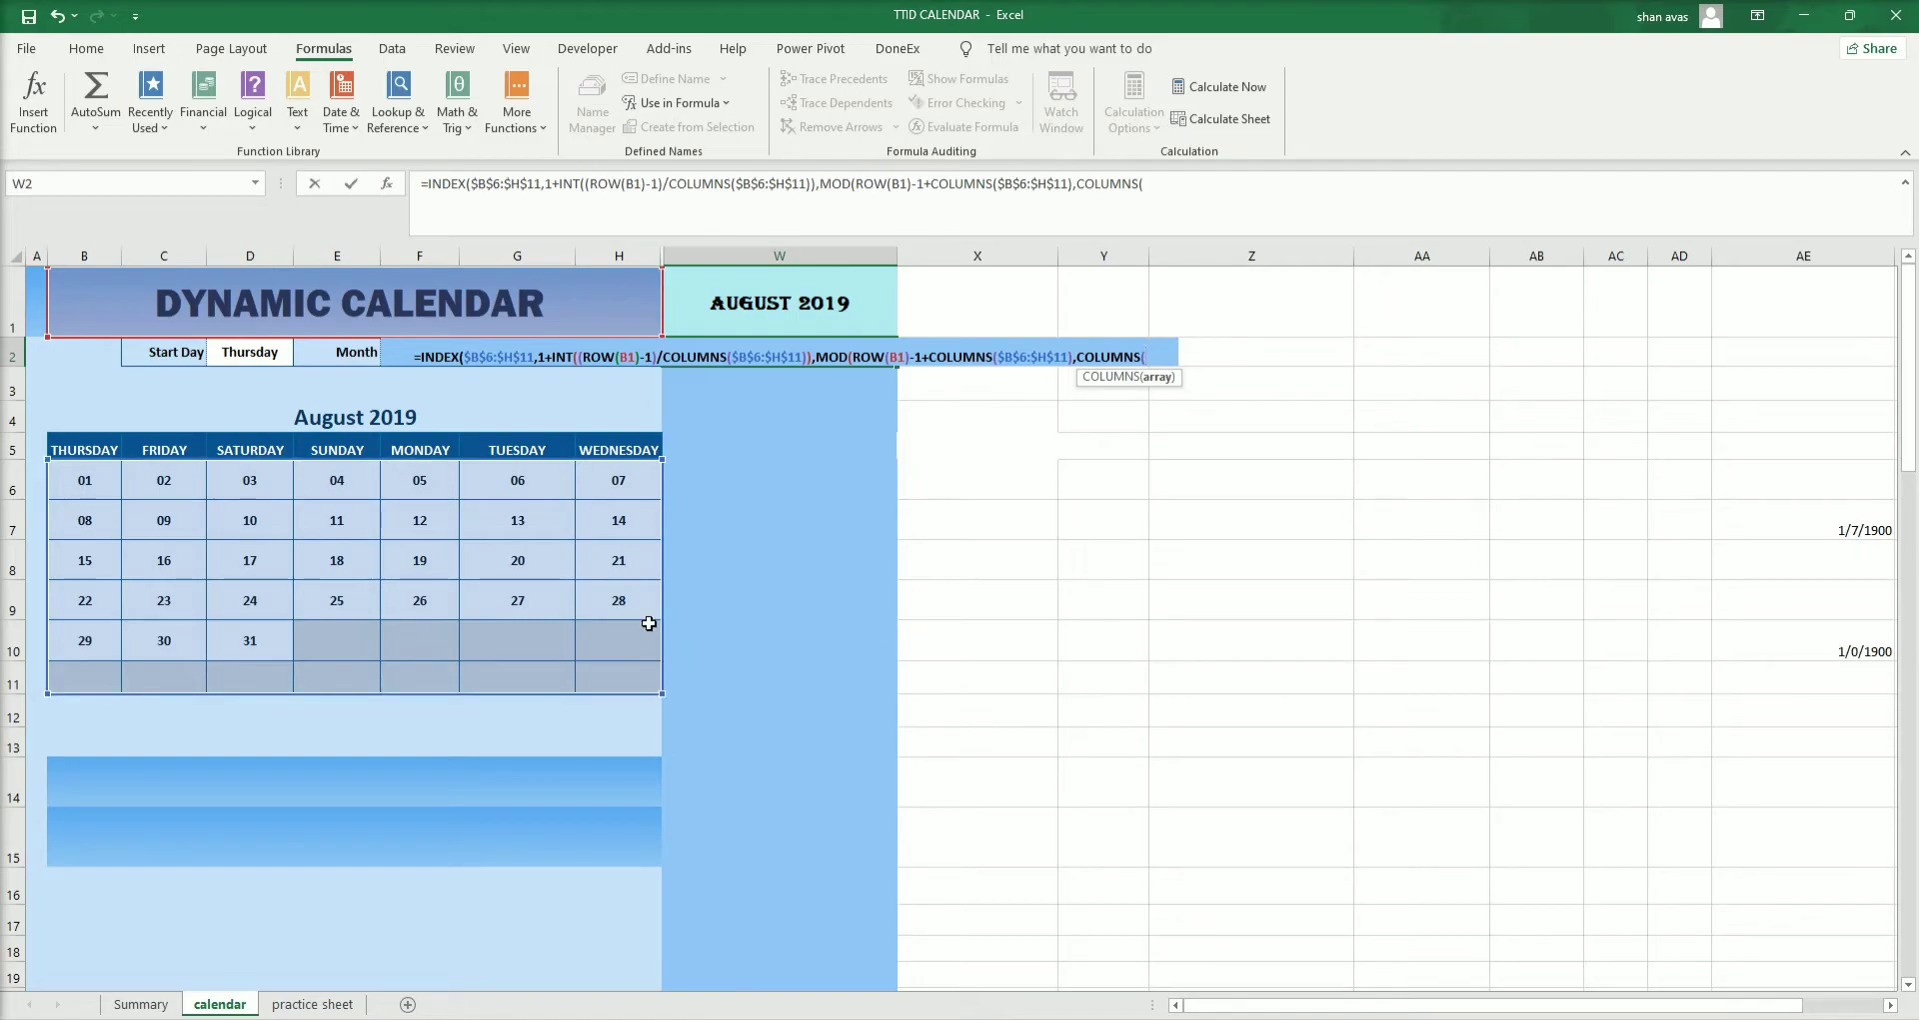
drag(76, 480, 655, 680)
key(F4)
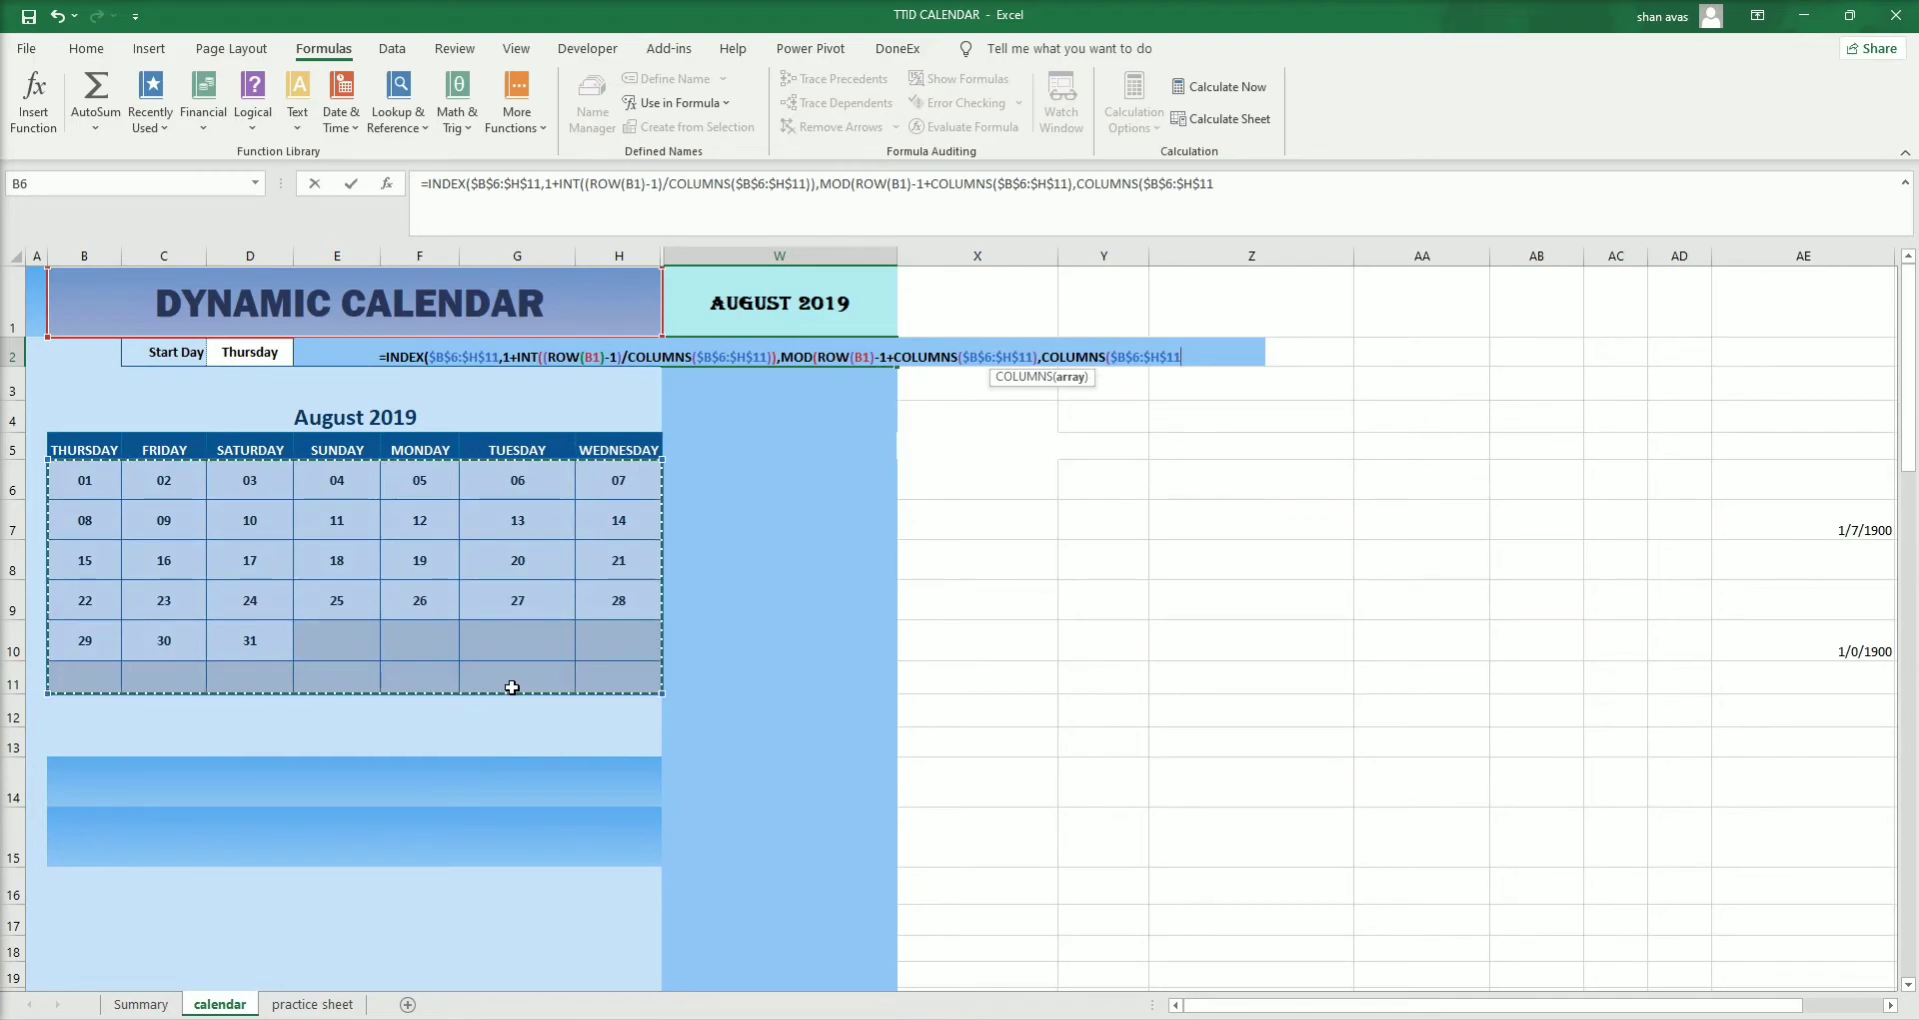
text()))
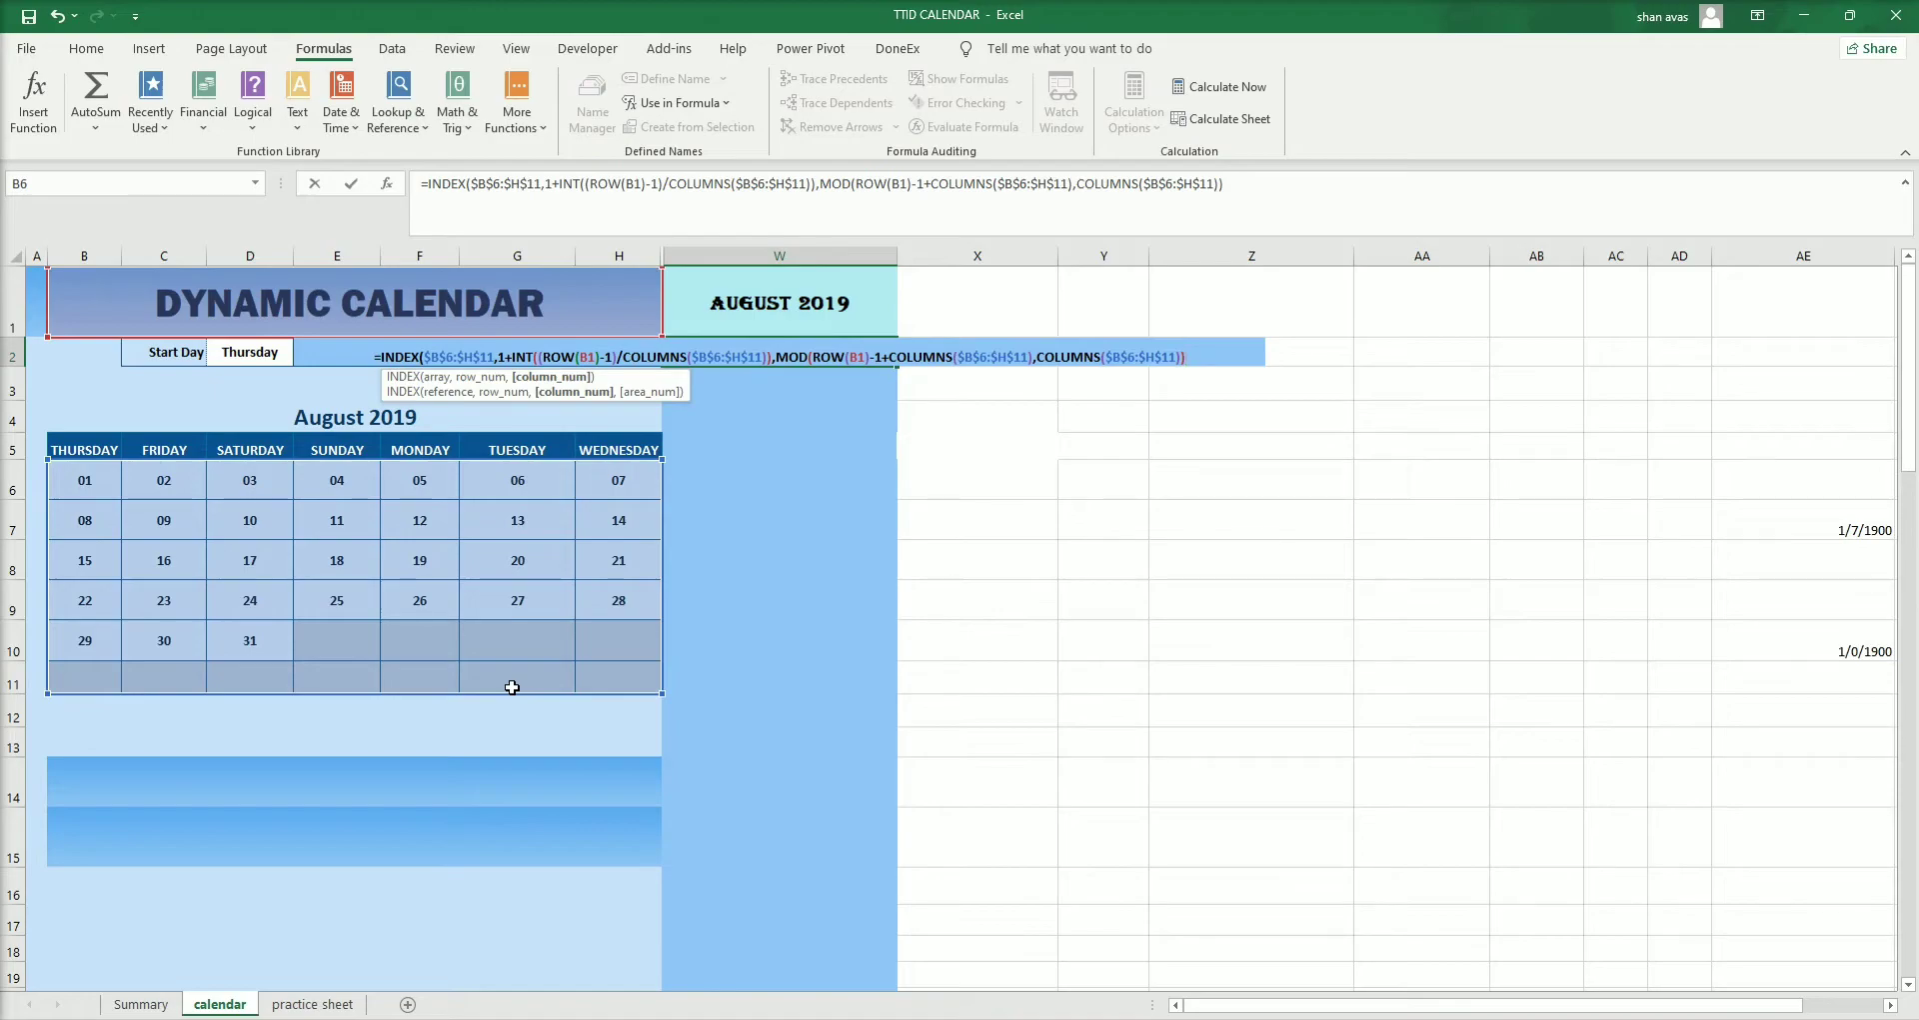
text(+1)
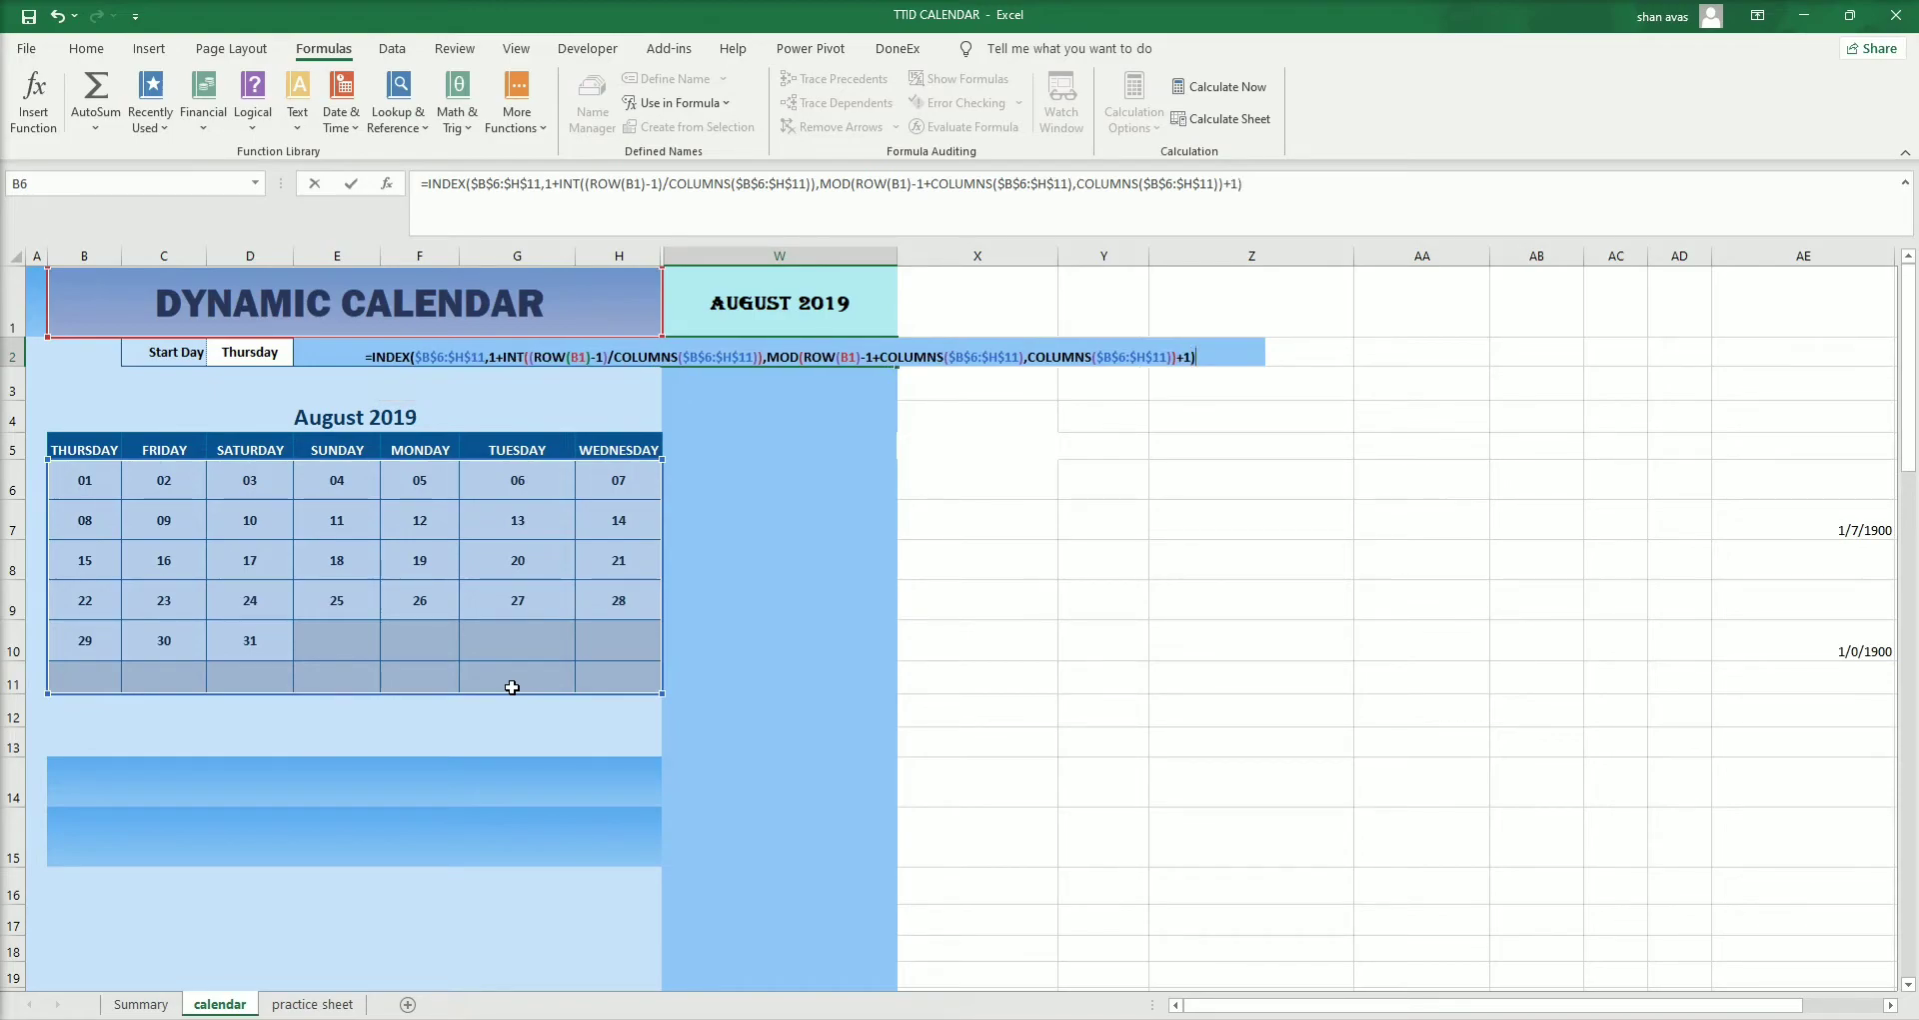
key(Return)
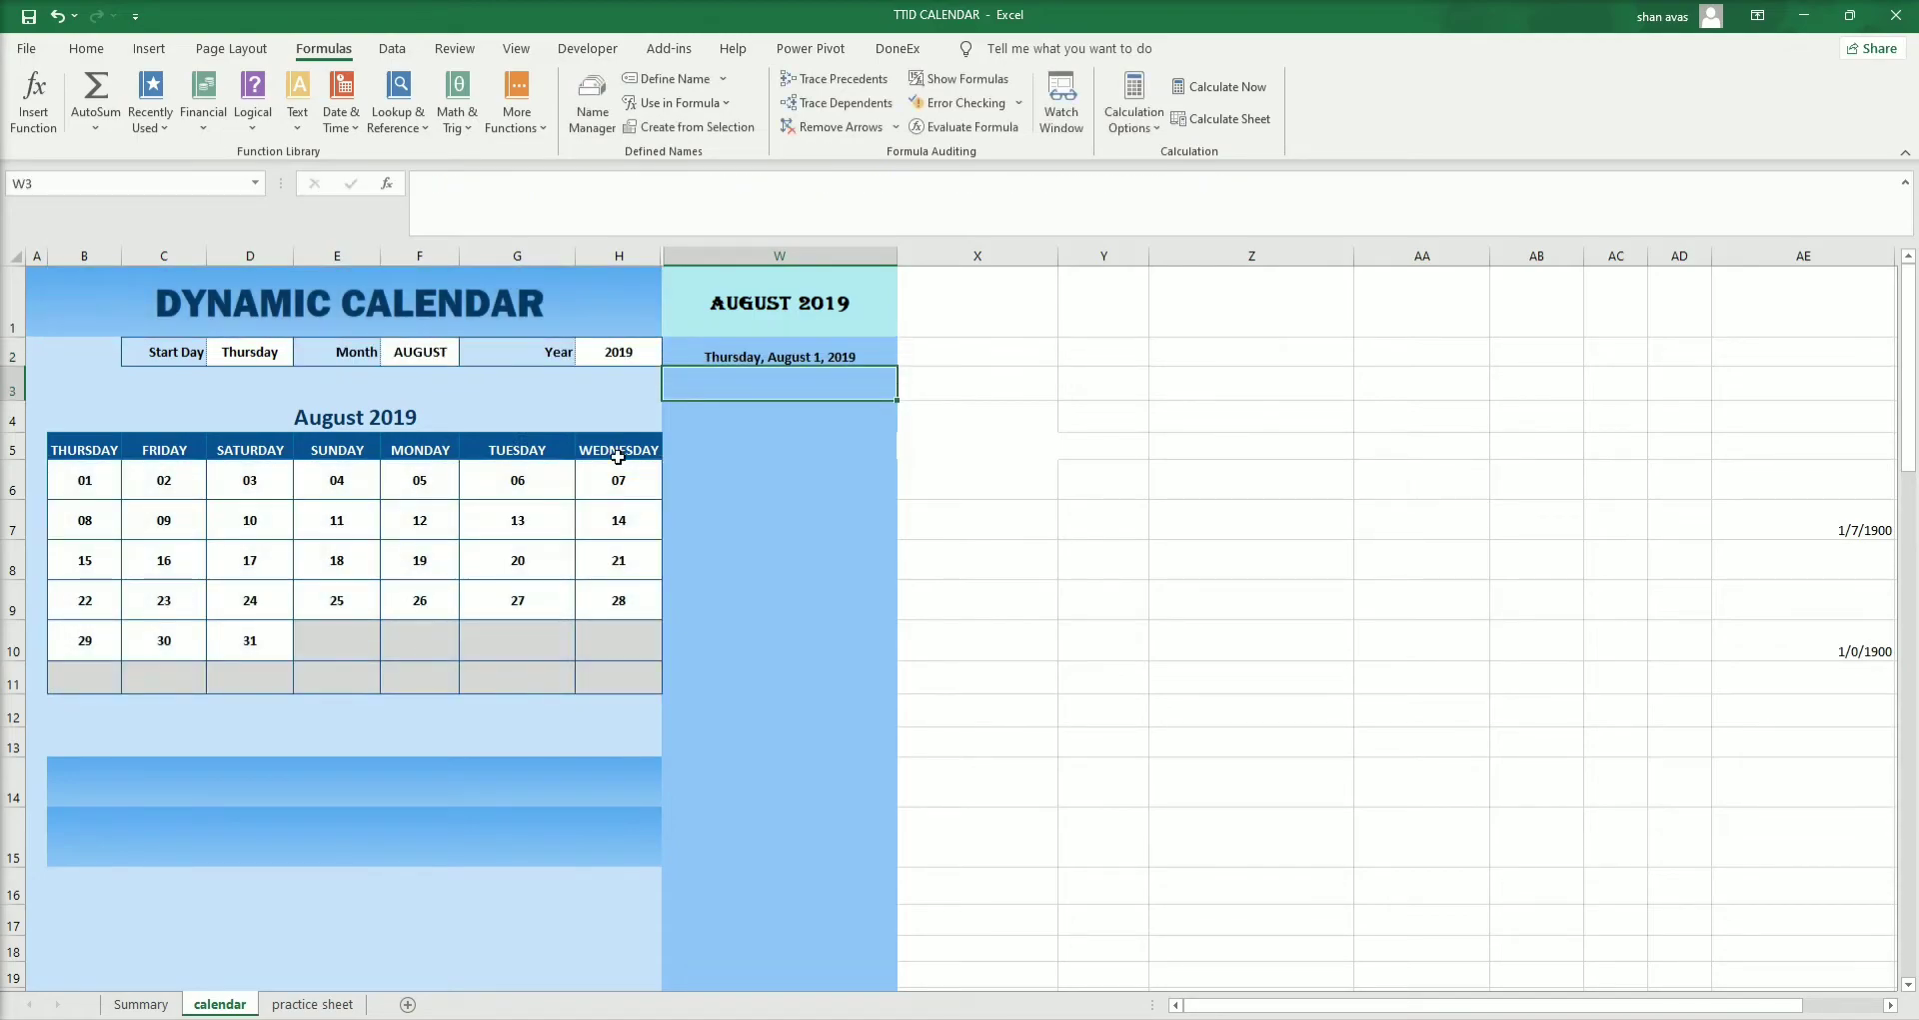
click(844, 357)
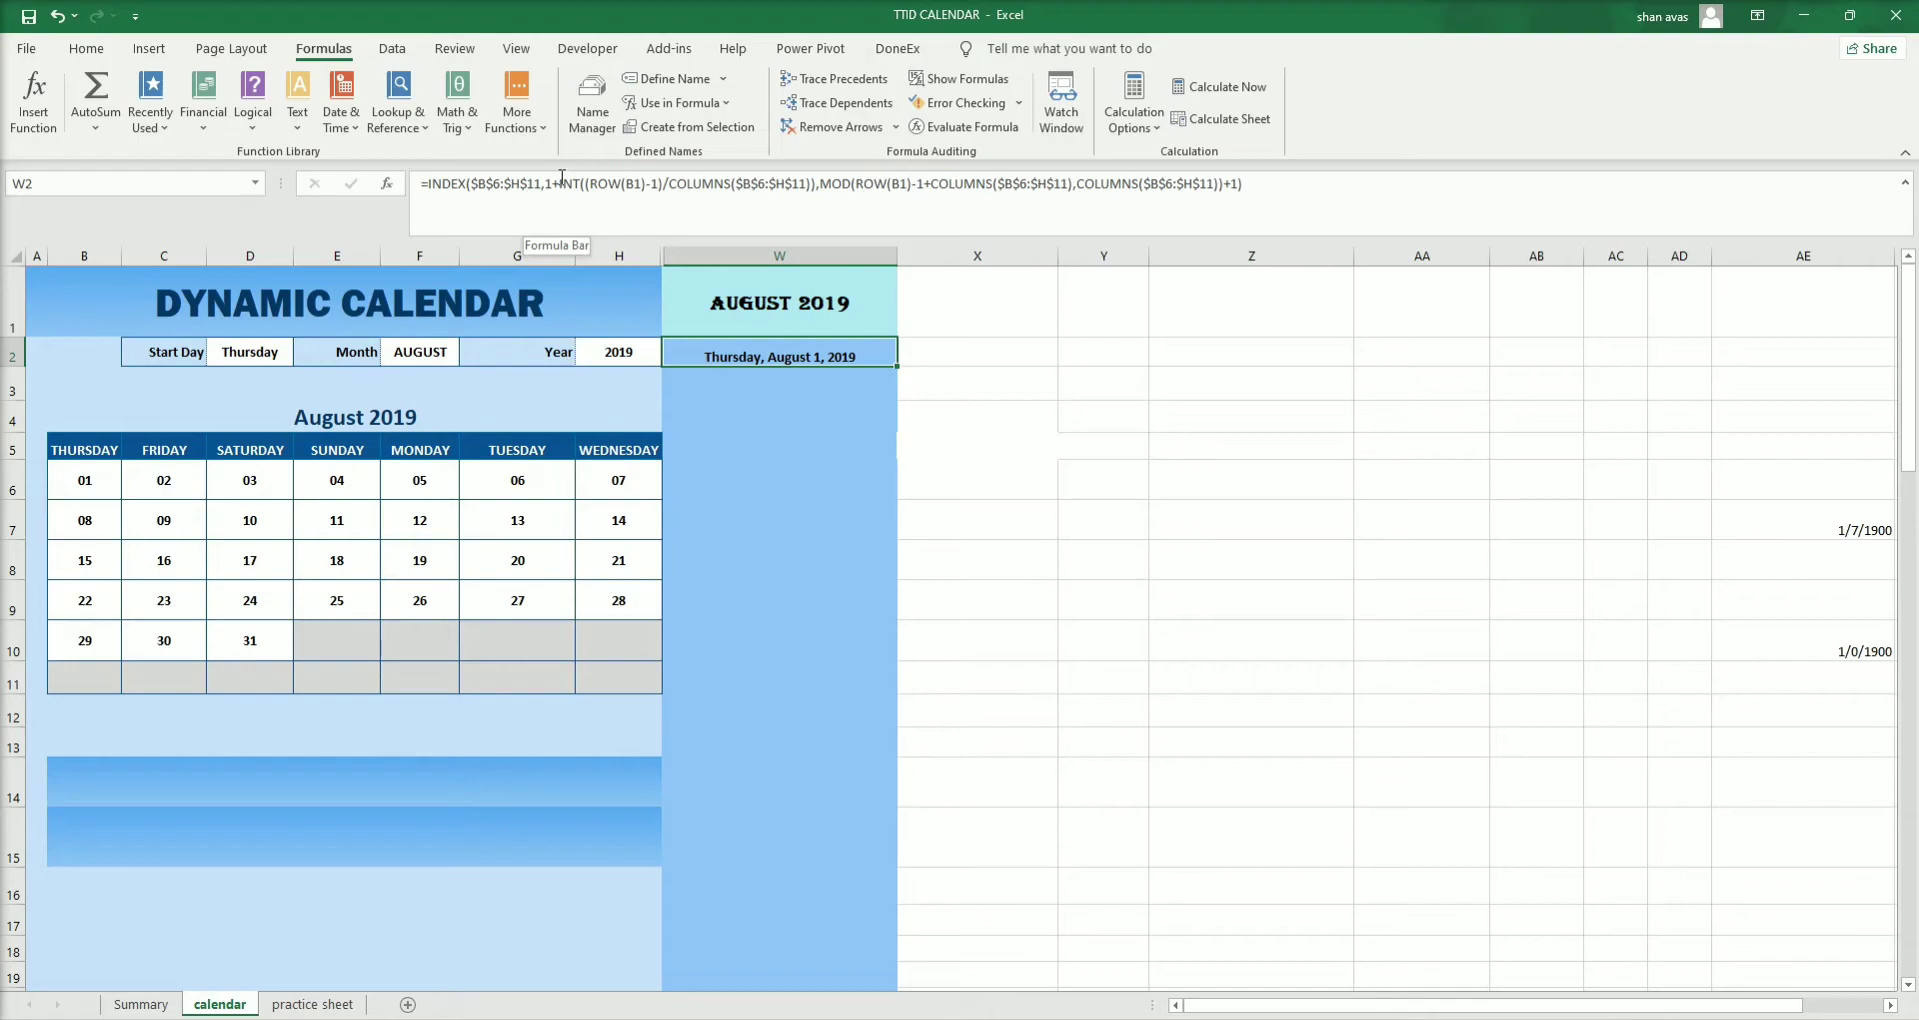
drag(561, 185, 662, 183)
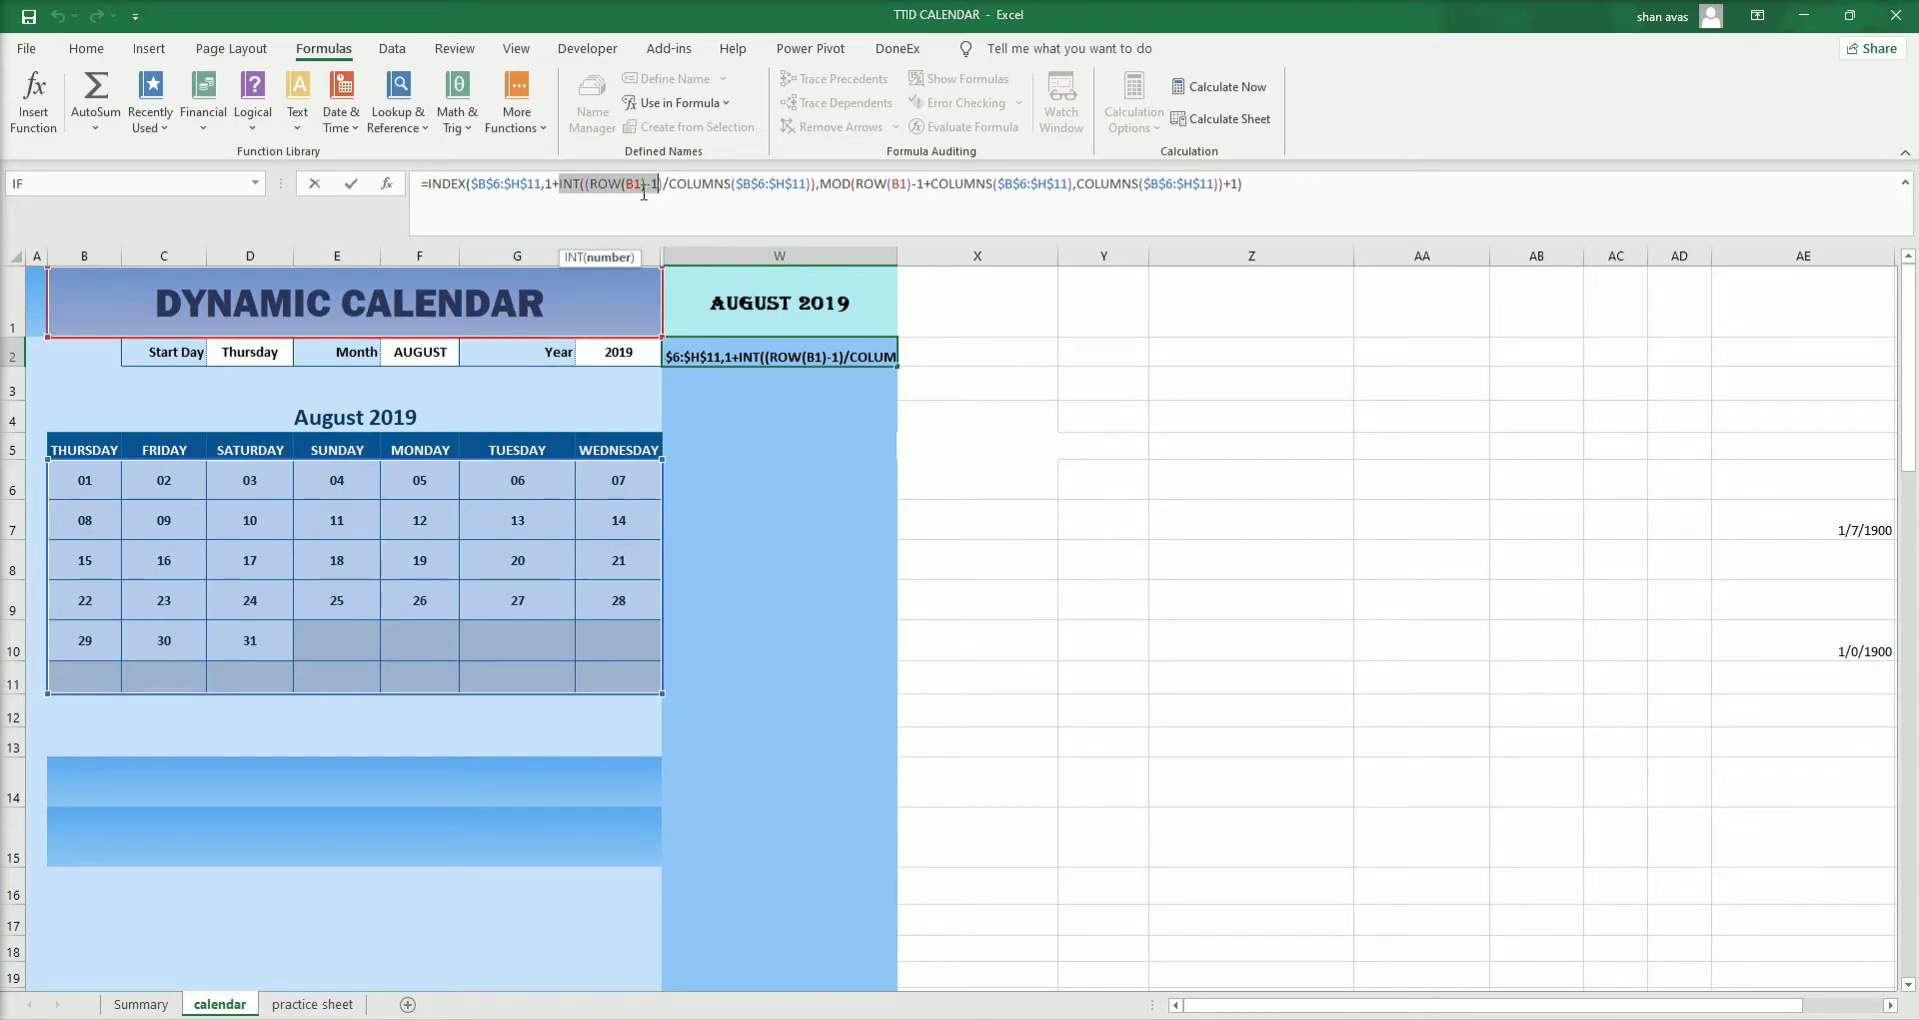
drag(1644, 1002, 1710, 999)
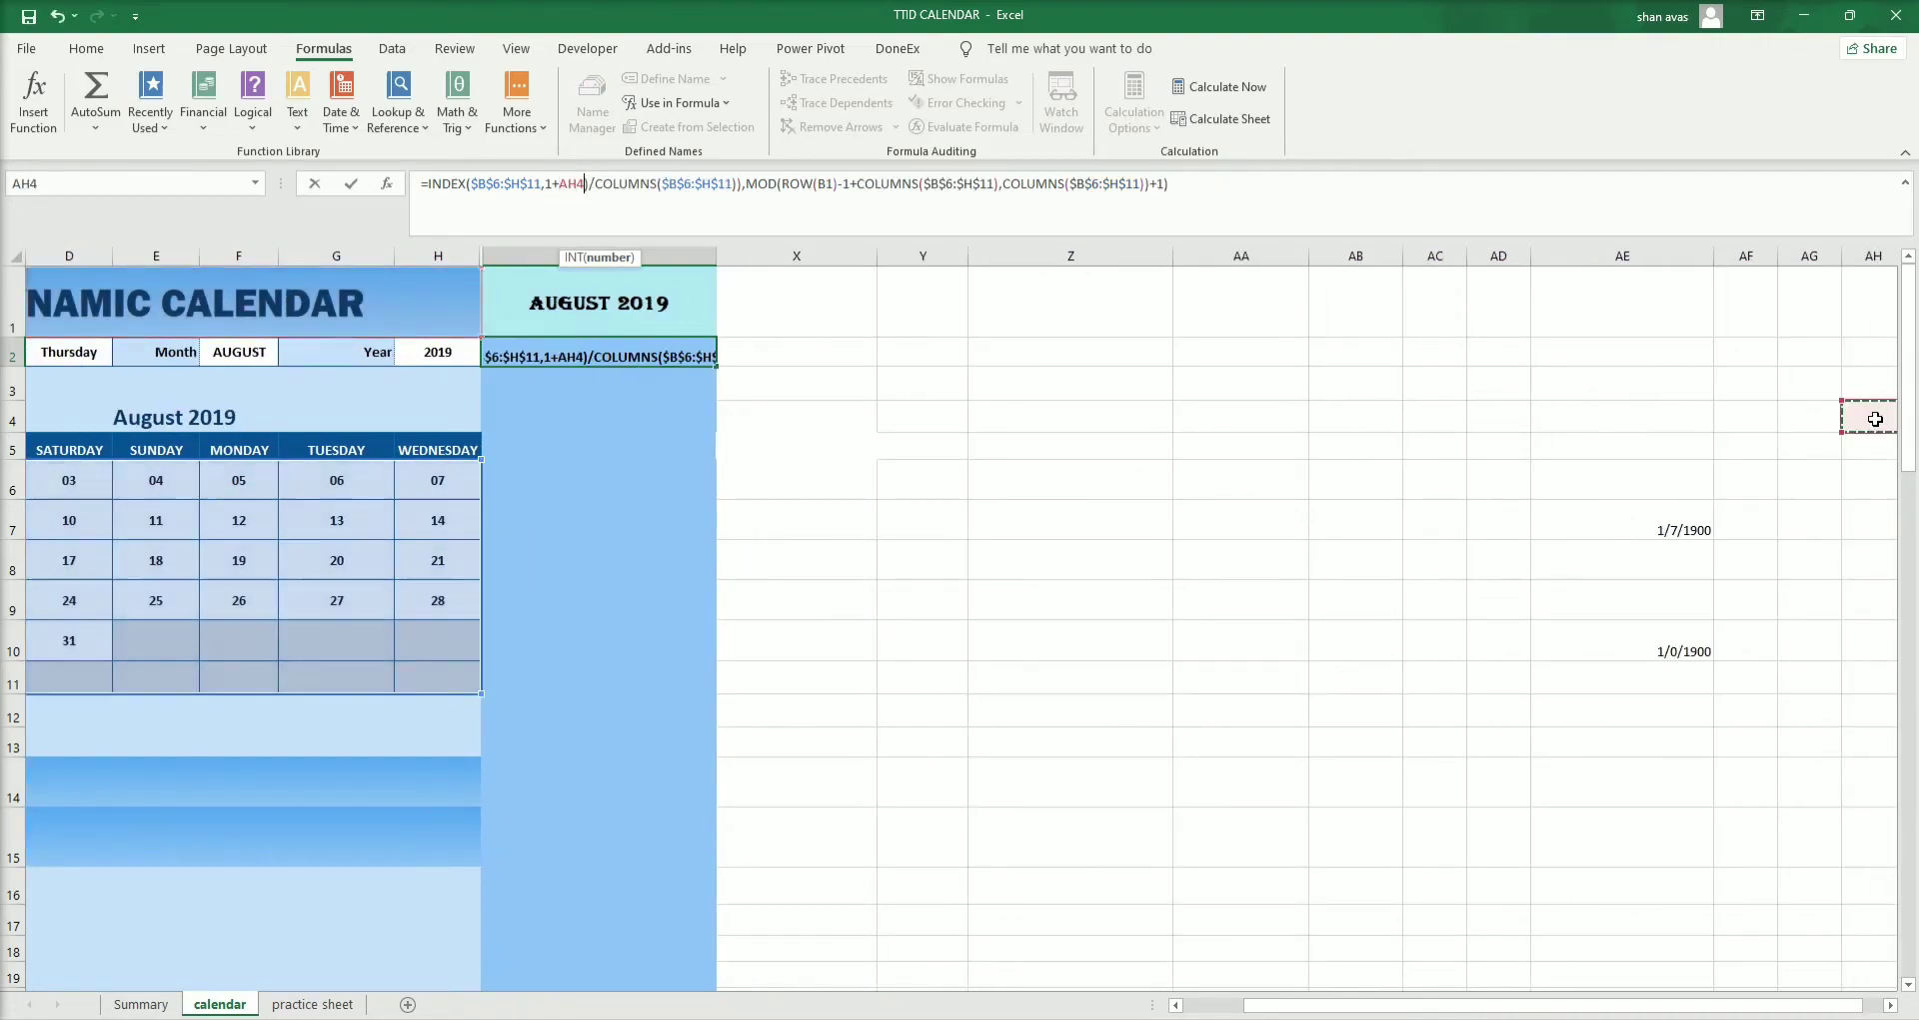
key(ctrl+Return)
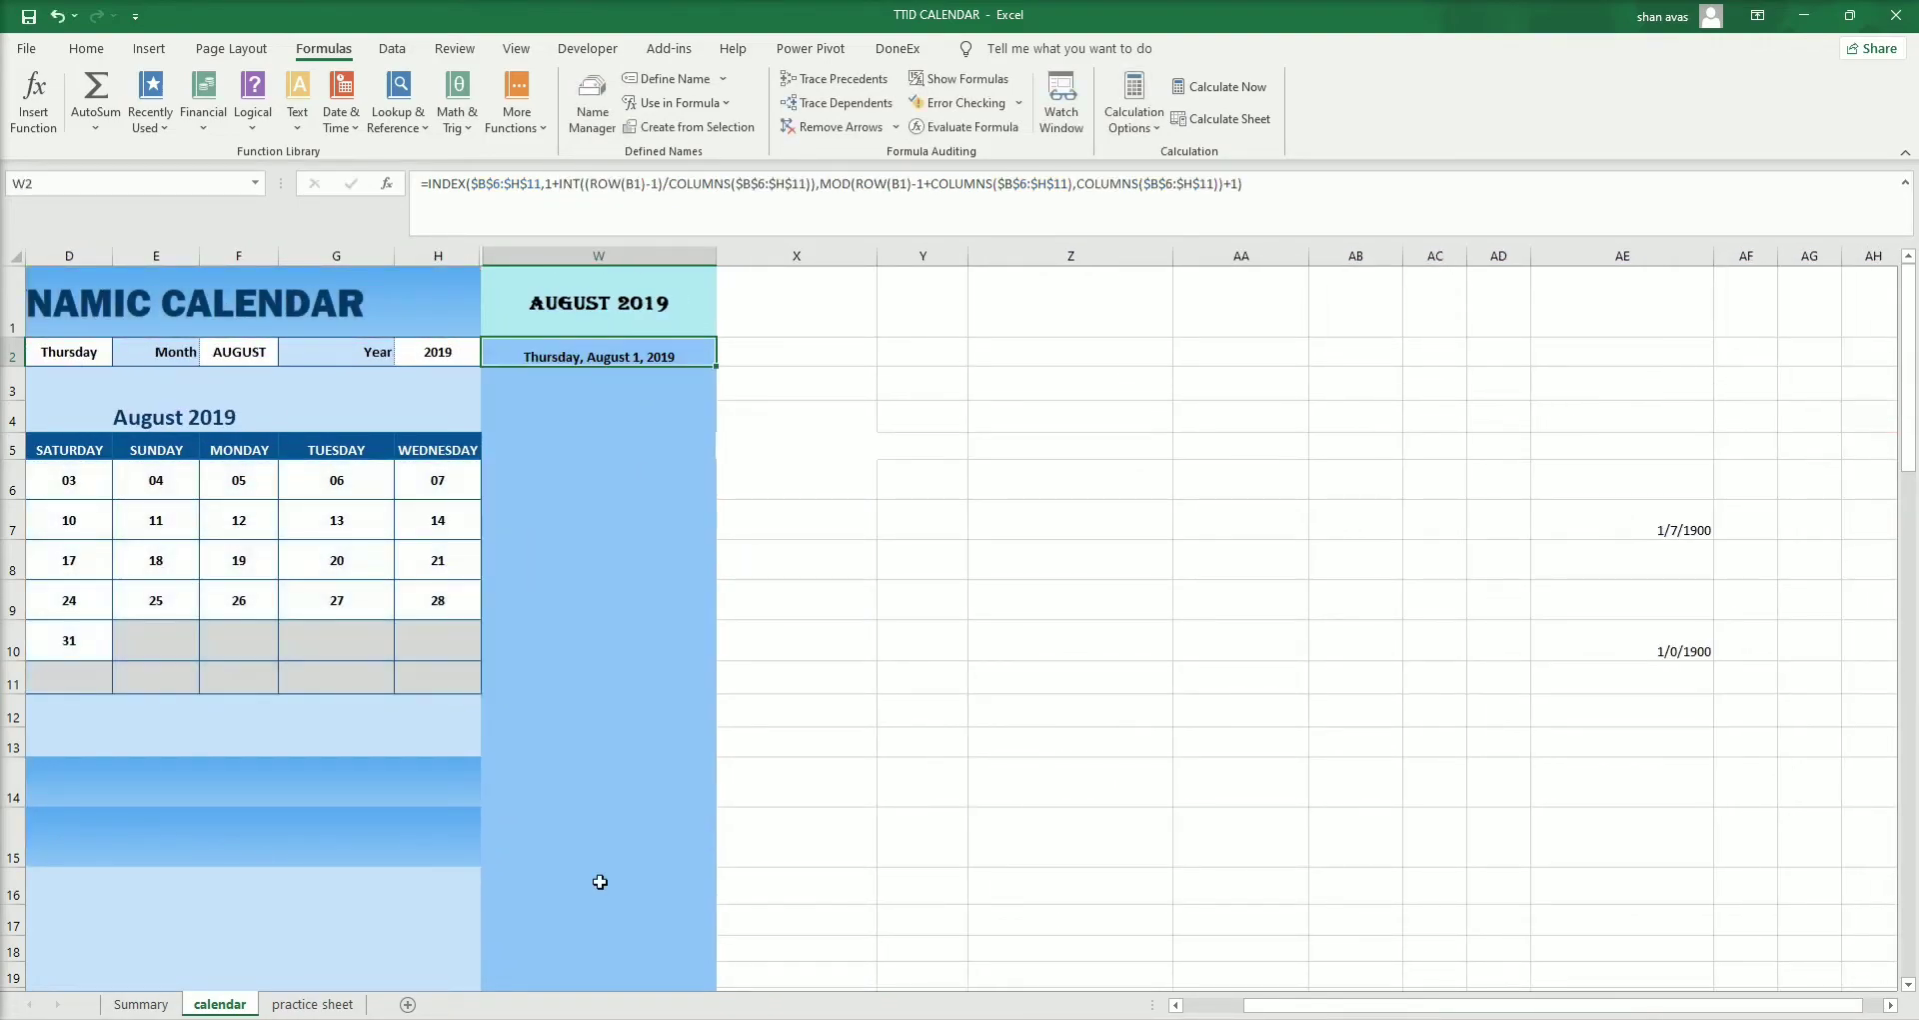
Enter 0 in the empty cell AH4 to note the result of the ROW(B1)-1 part.
click(1879, 404)
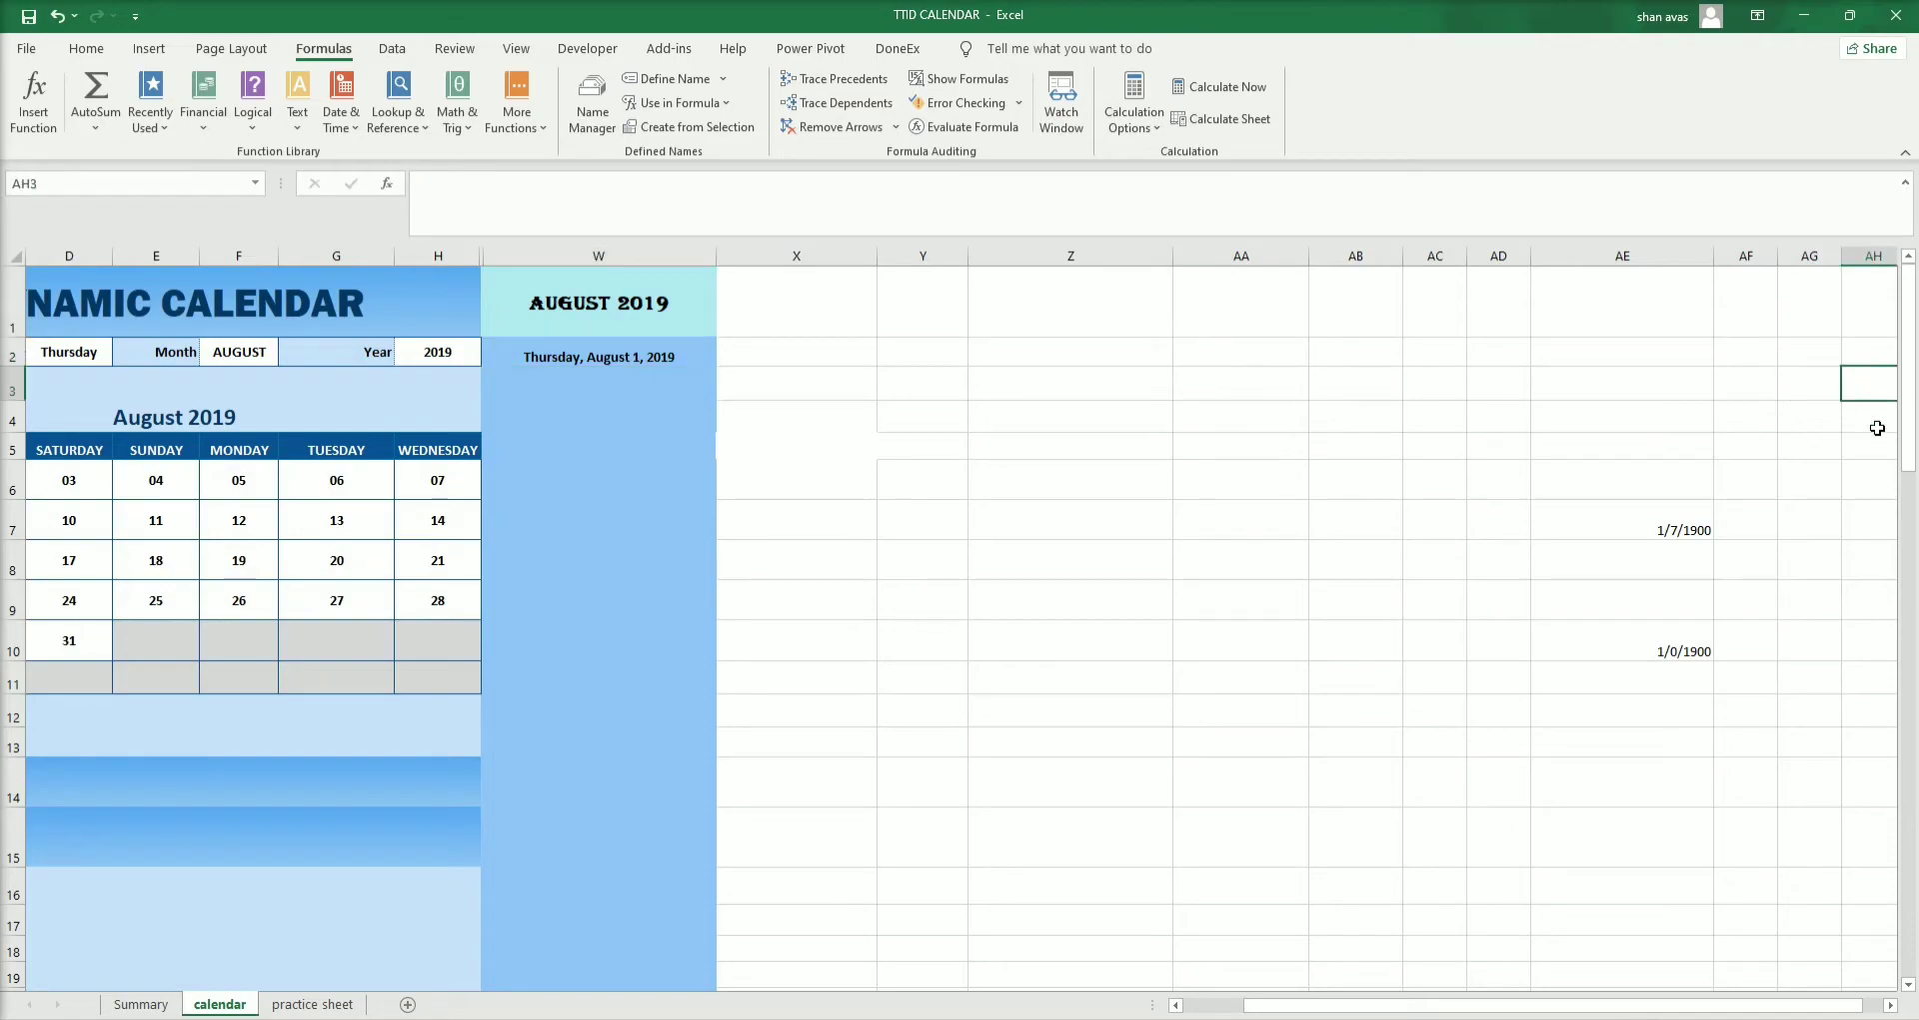
text(0)
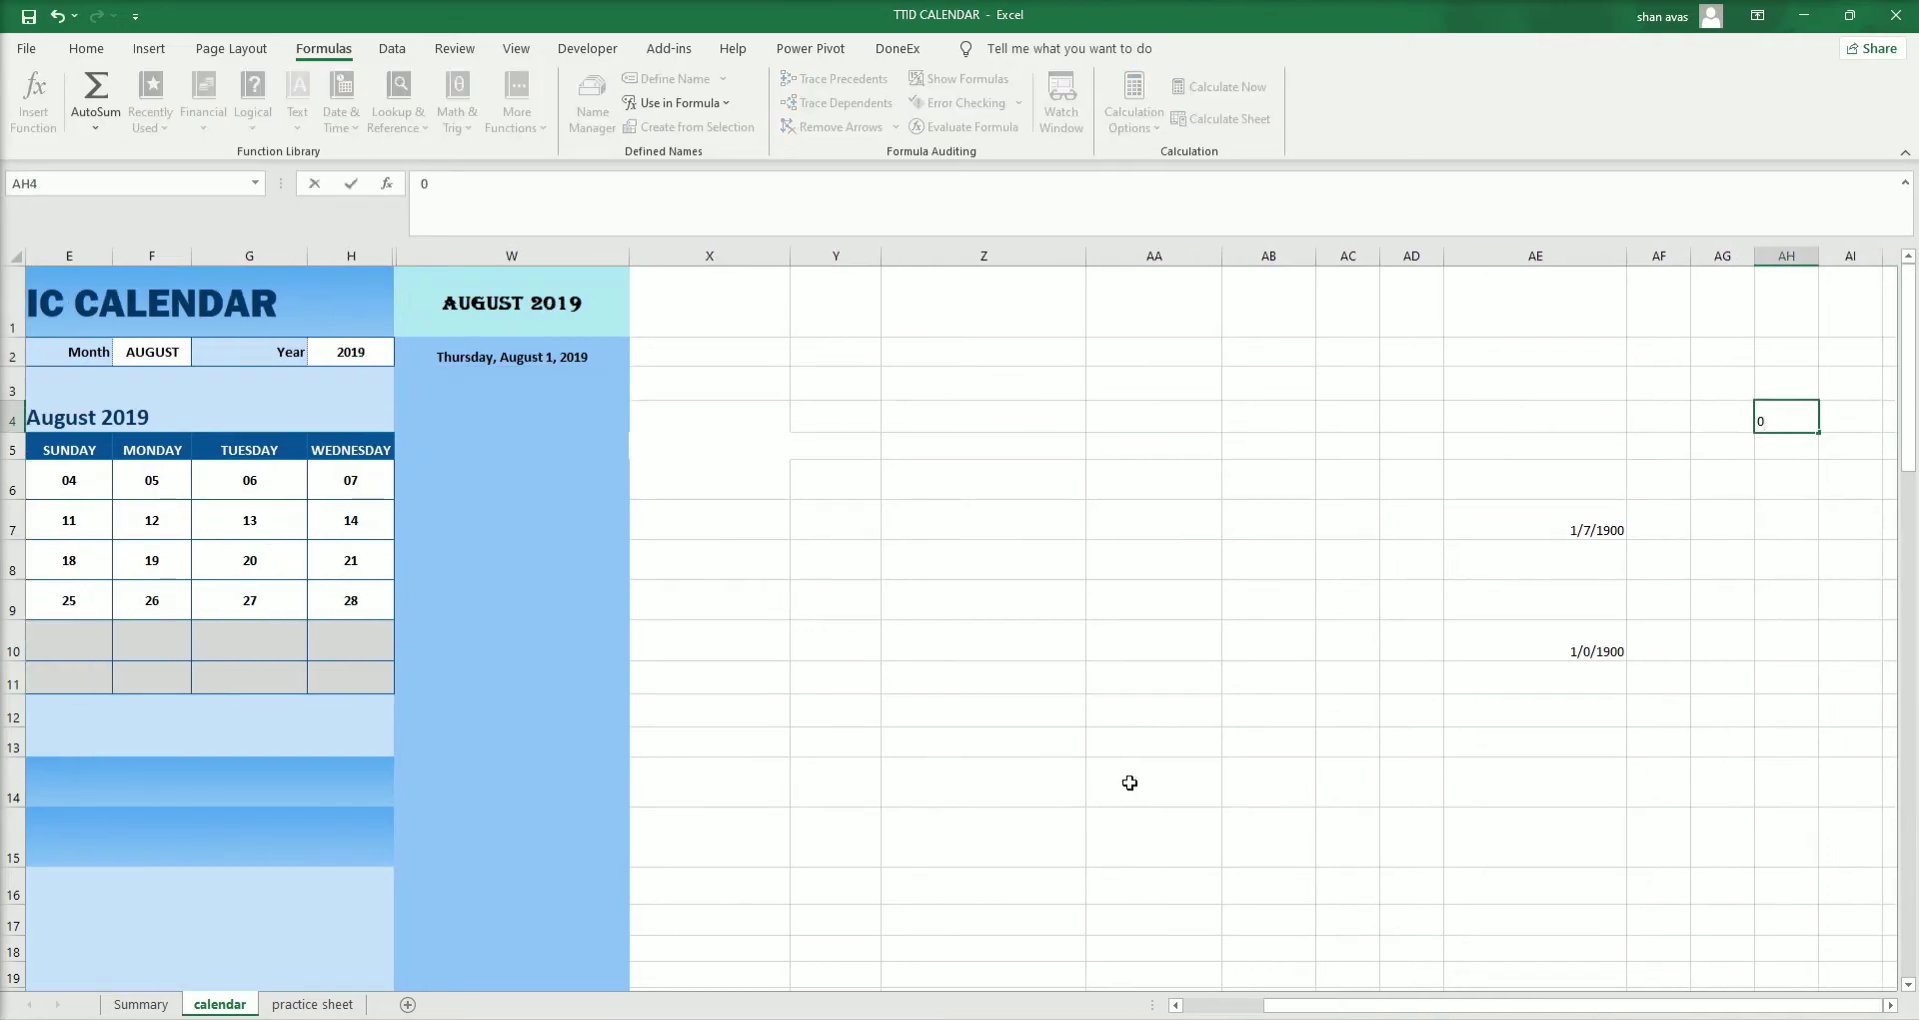
click(534, 350)
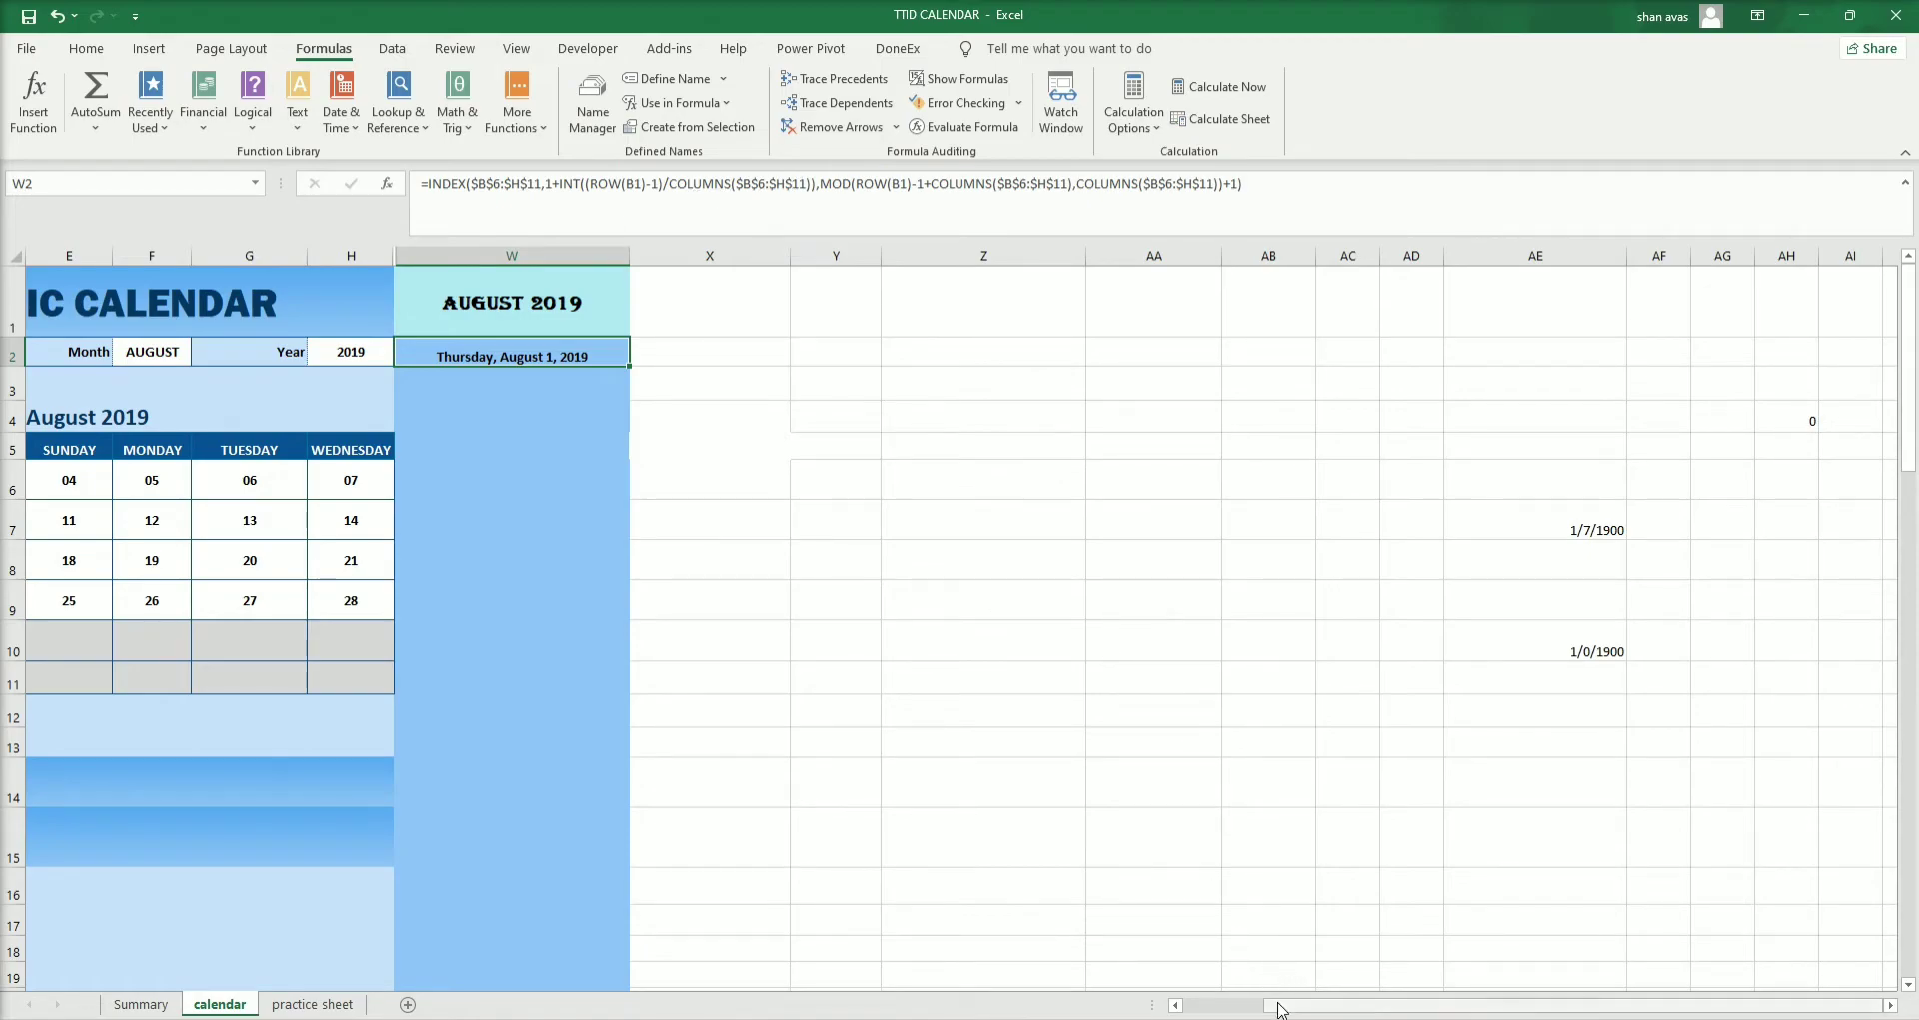
Examine the W2 formula's parts against calendar columns B to H and the noted value in AH4.
drag(1287, 1010, 1240, 1008)
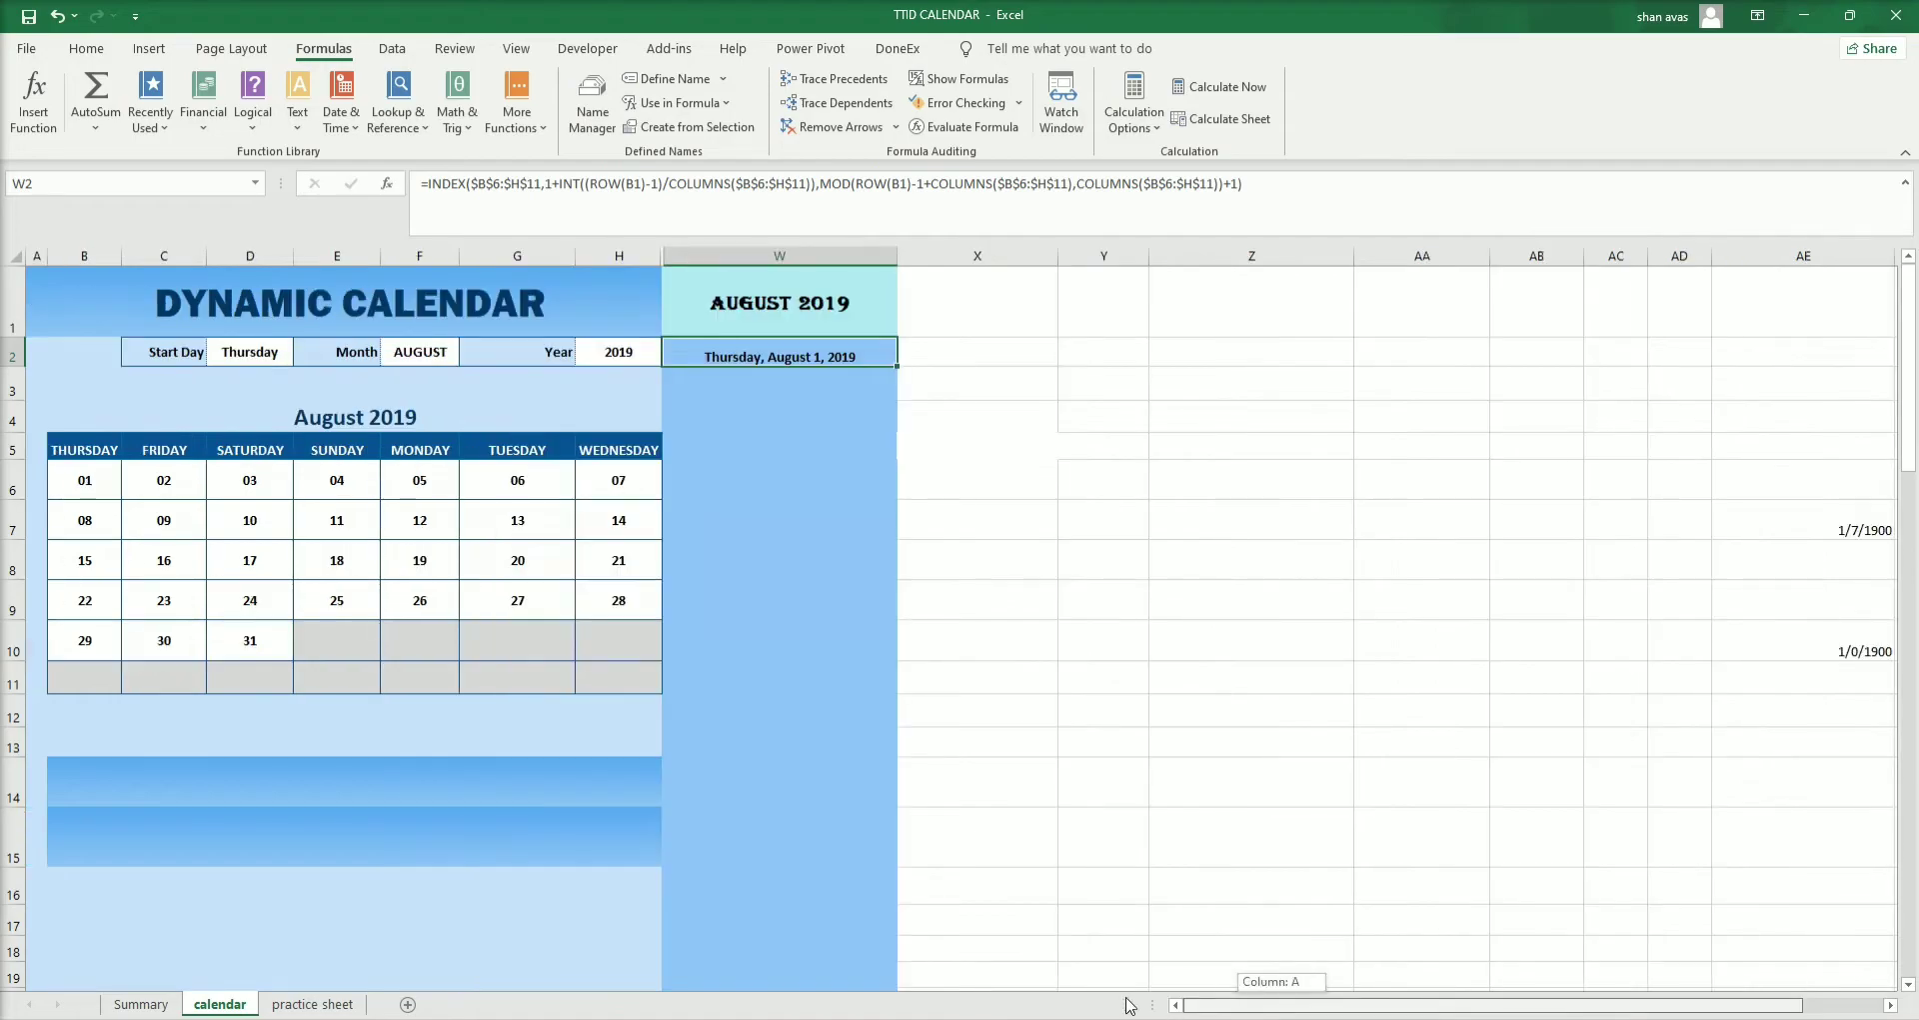
click(102, 257)
drag(102, 257, 594, 351)
drag(1405, 1002, 1486, 997)
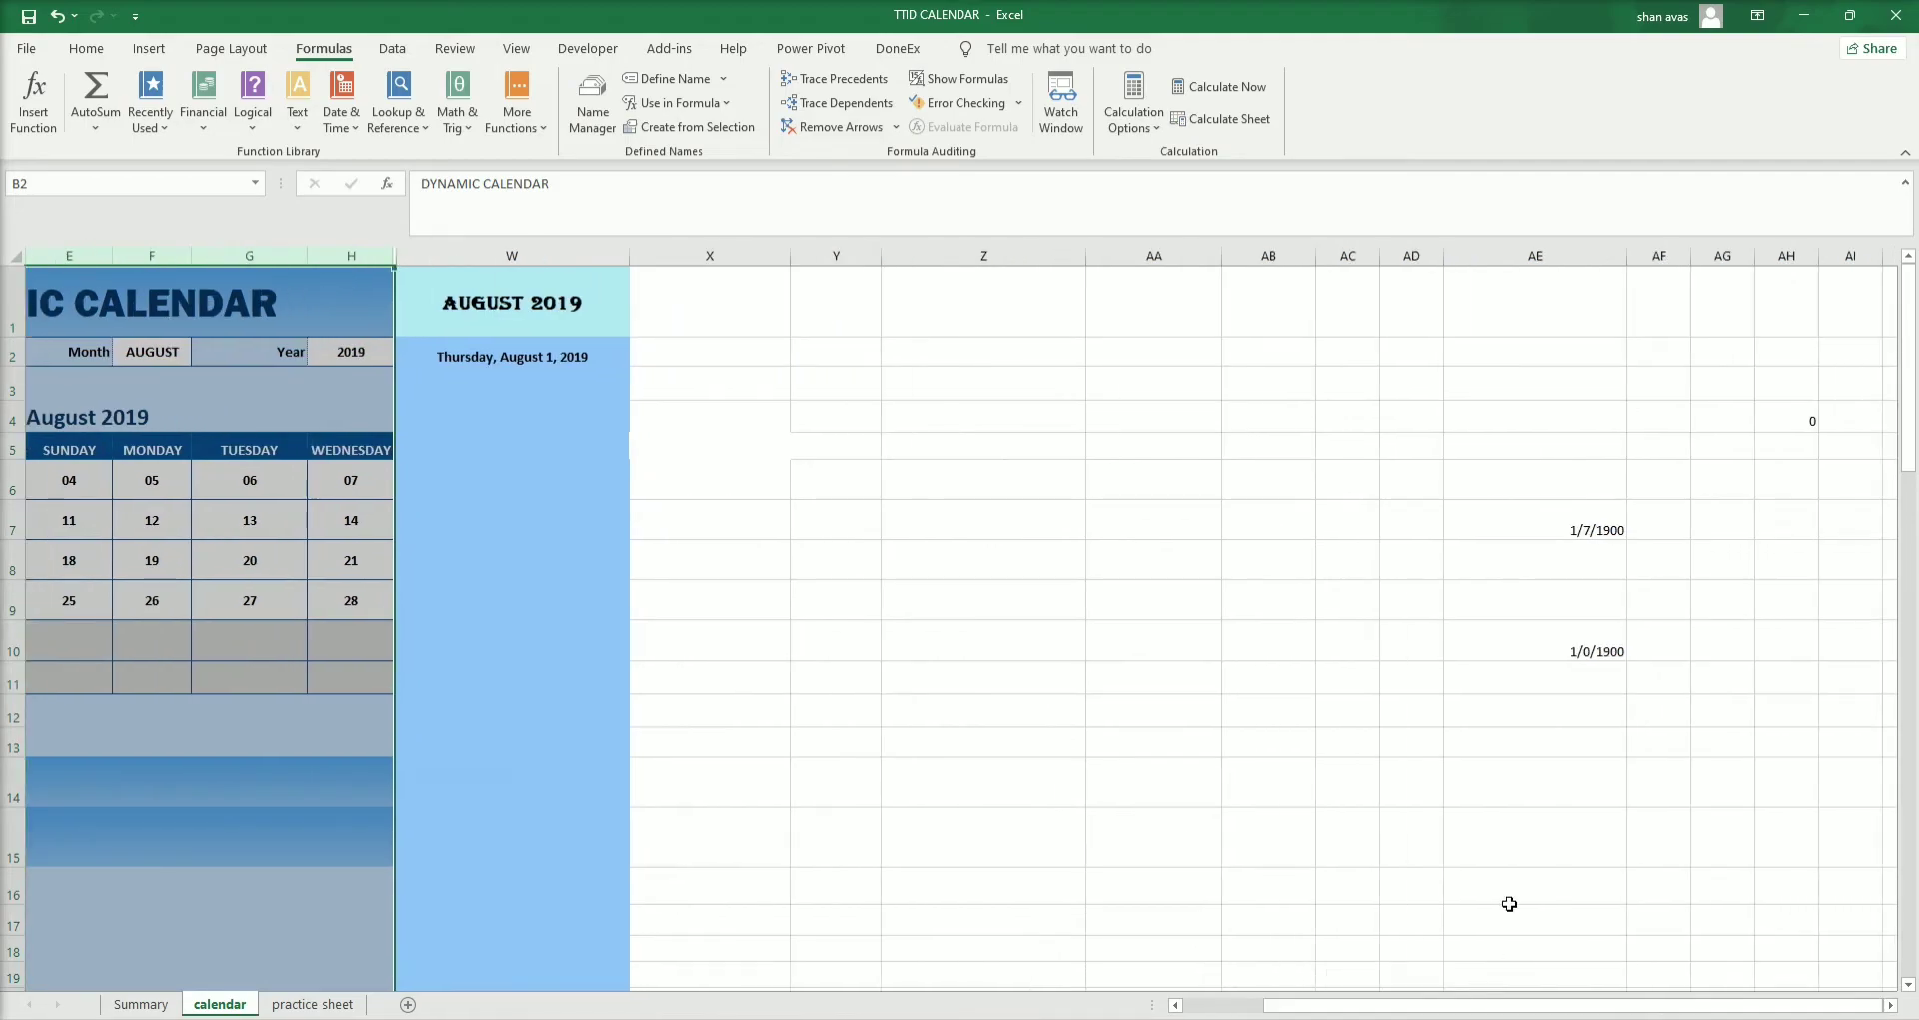
click(1804, 420)
click(562, 360)
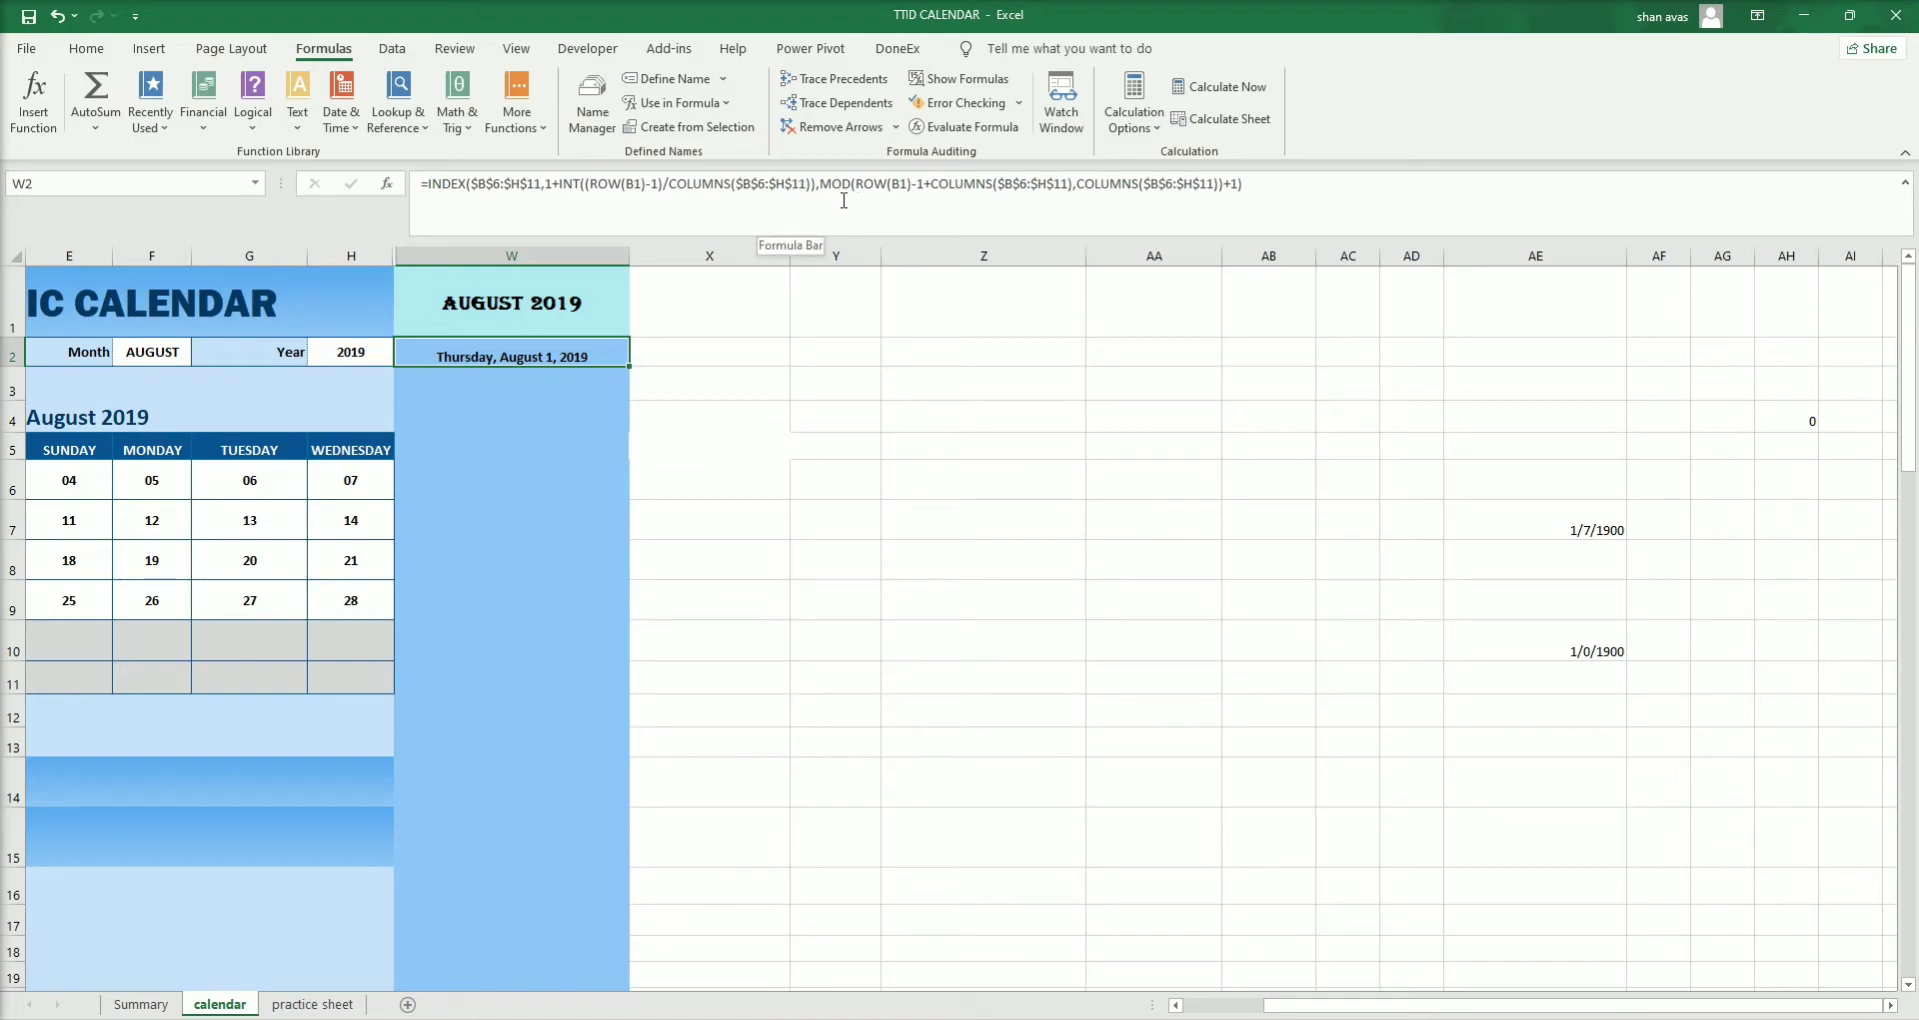
click(1761, 413)
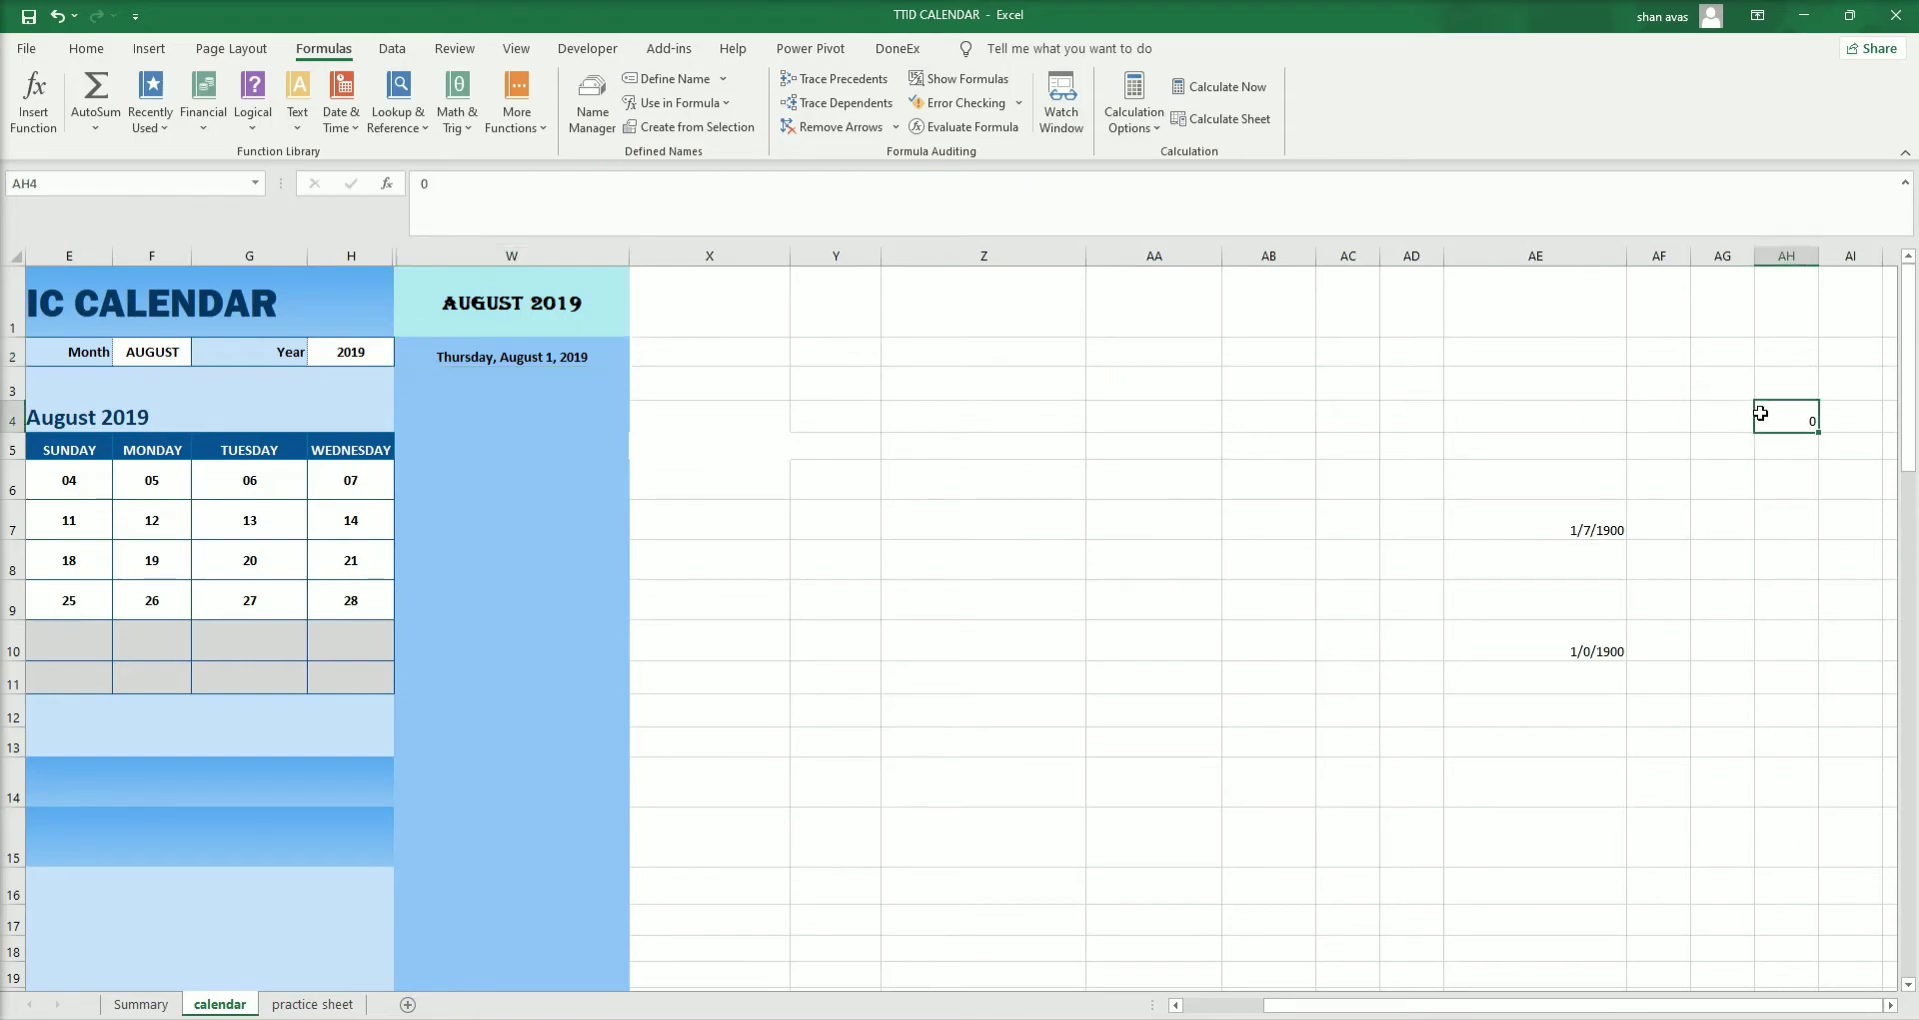
click(510, 350)
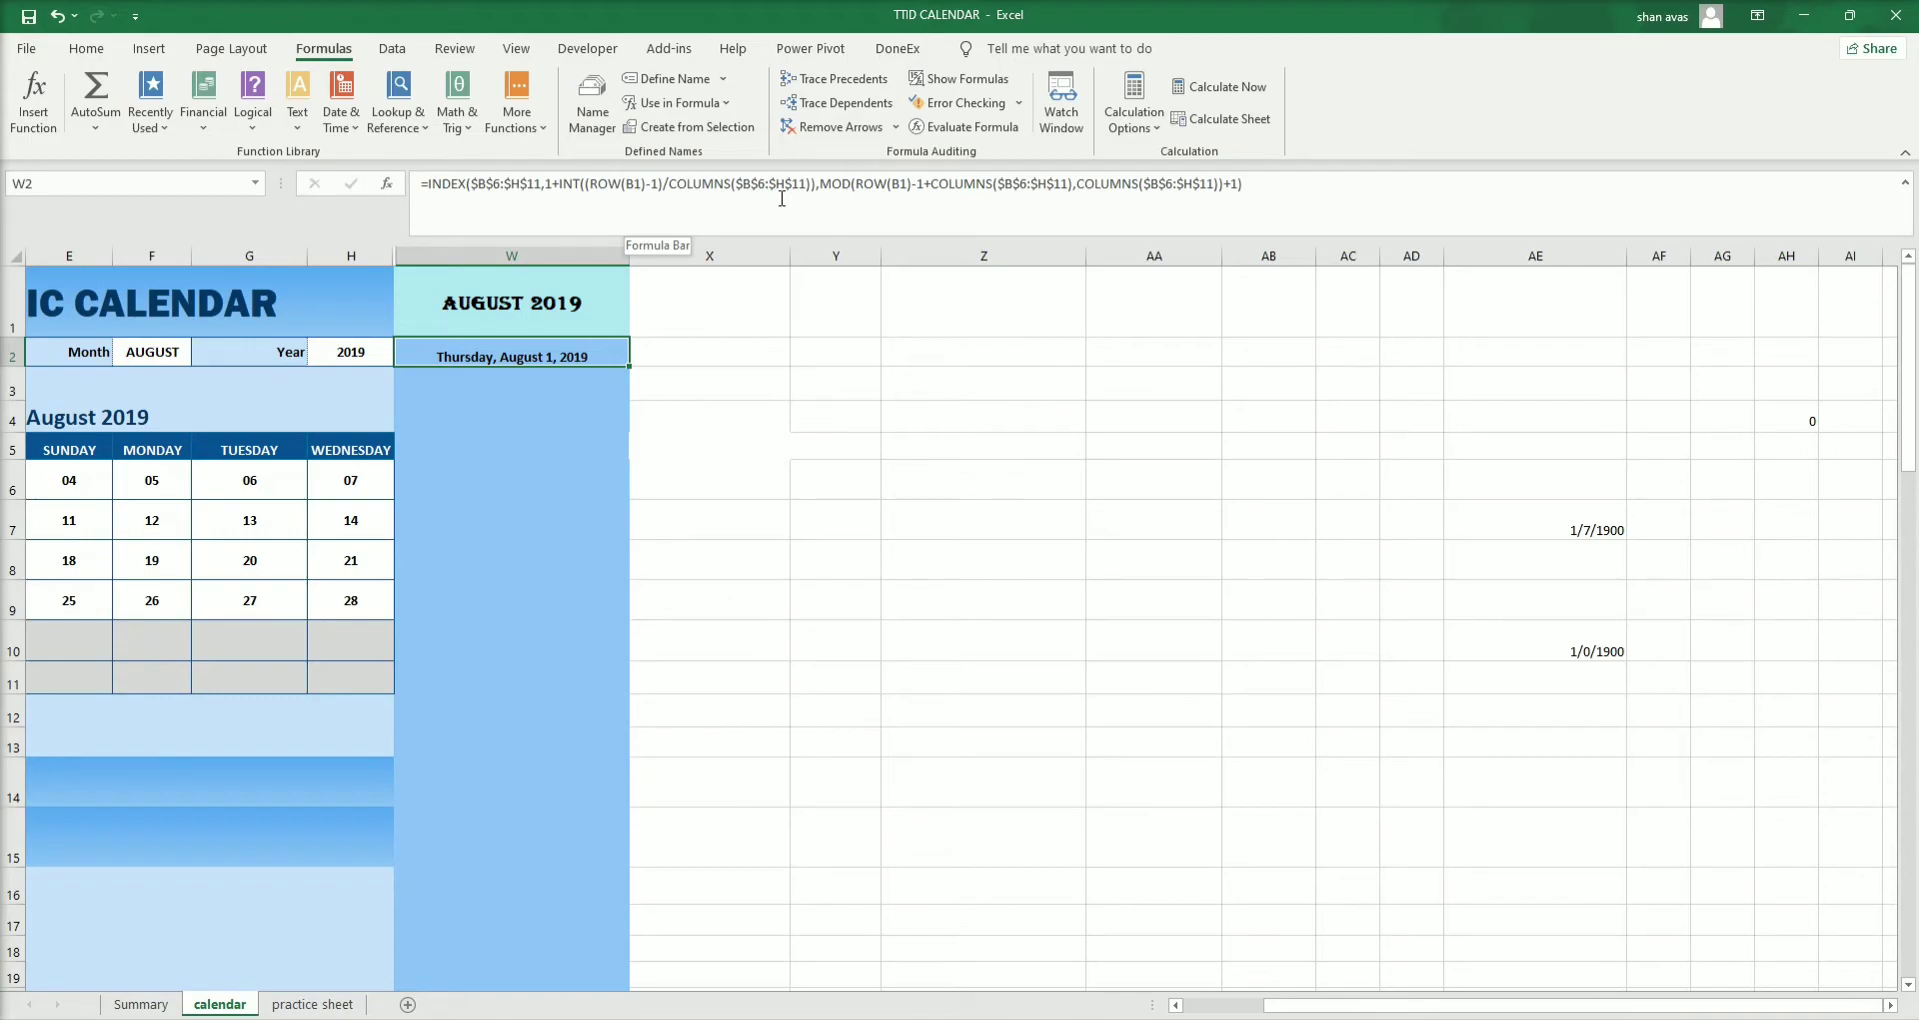
Replace the content of cell AH4 with the formula =0 and return to cell W2.
click(1789, 428)
text(=)
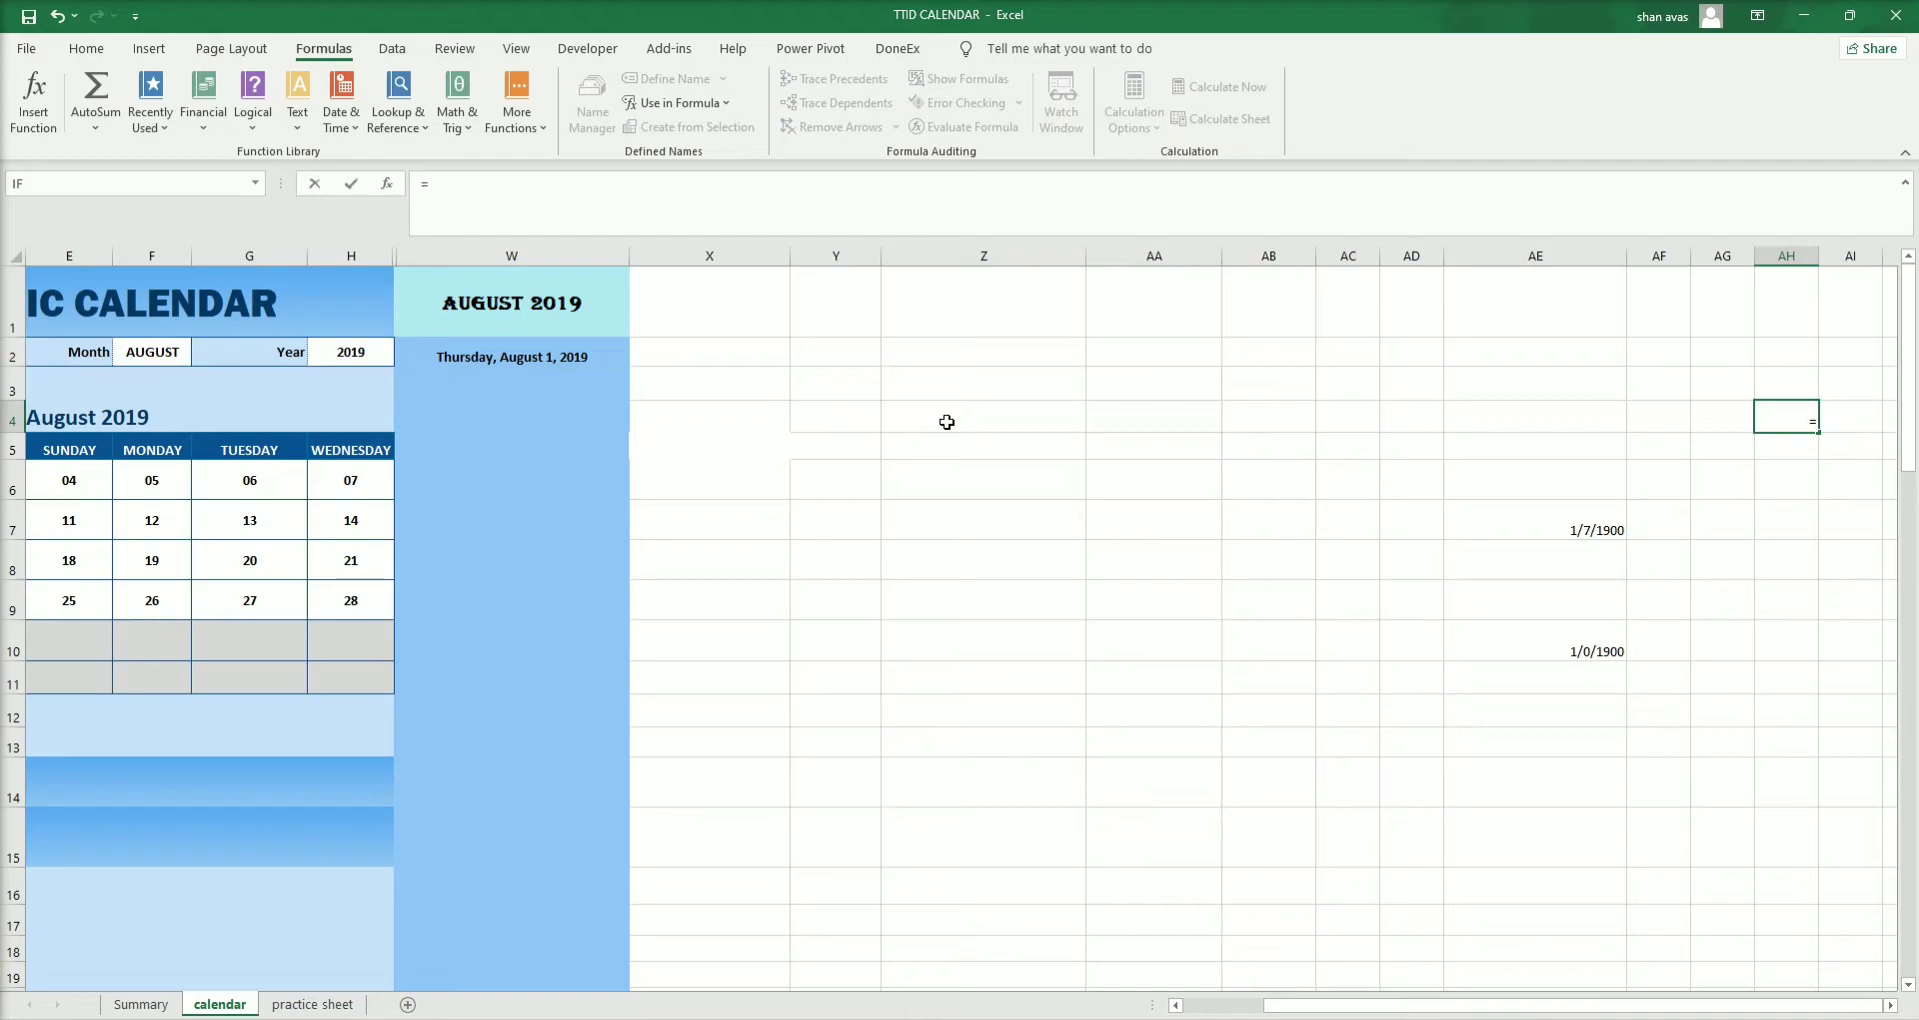
text(0)
key(Return)
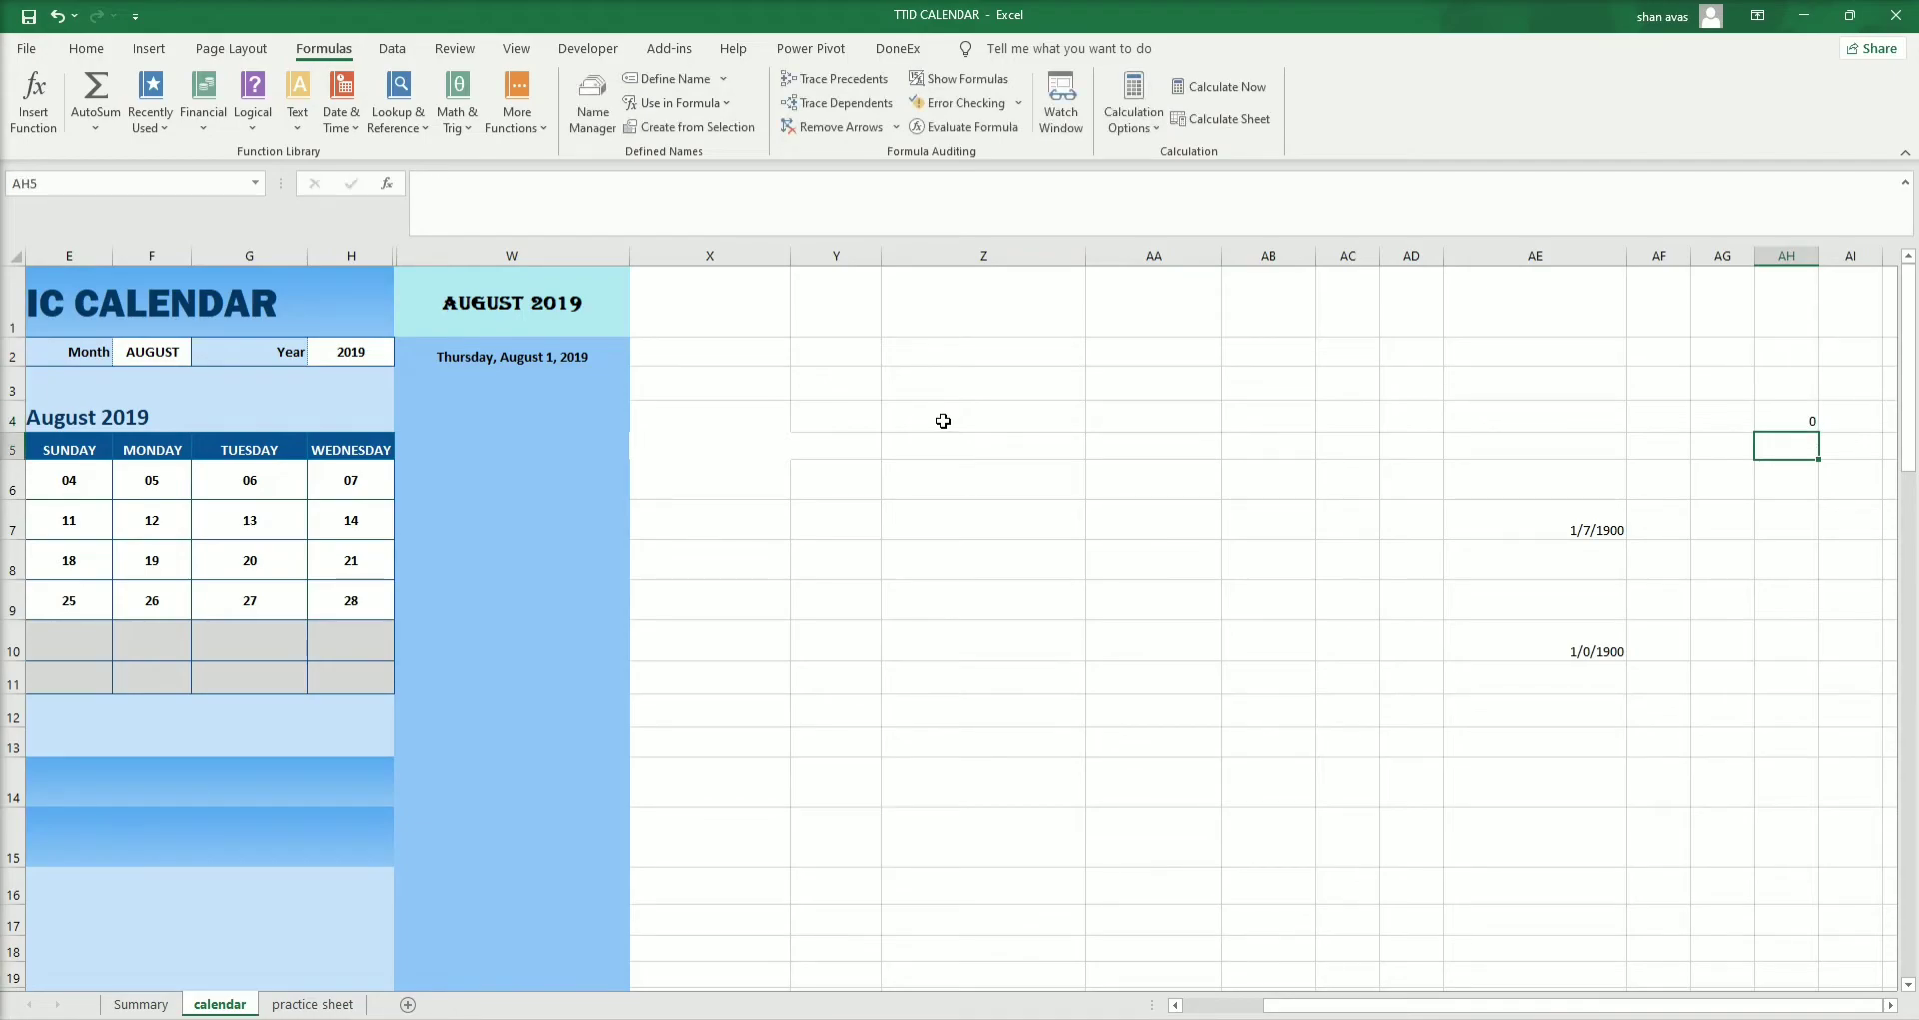
click(502, 360)
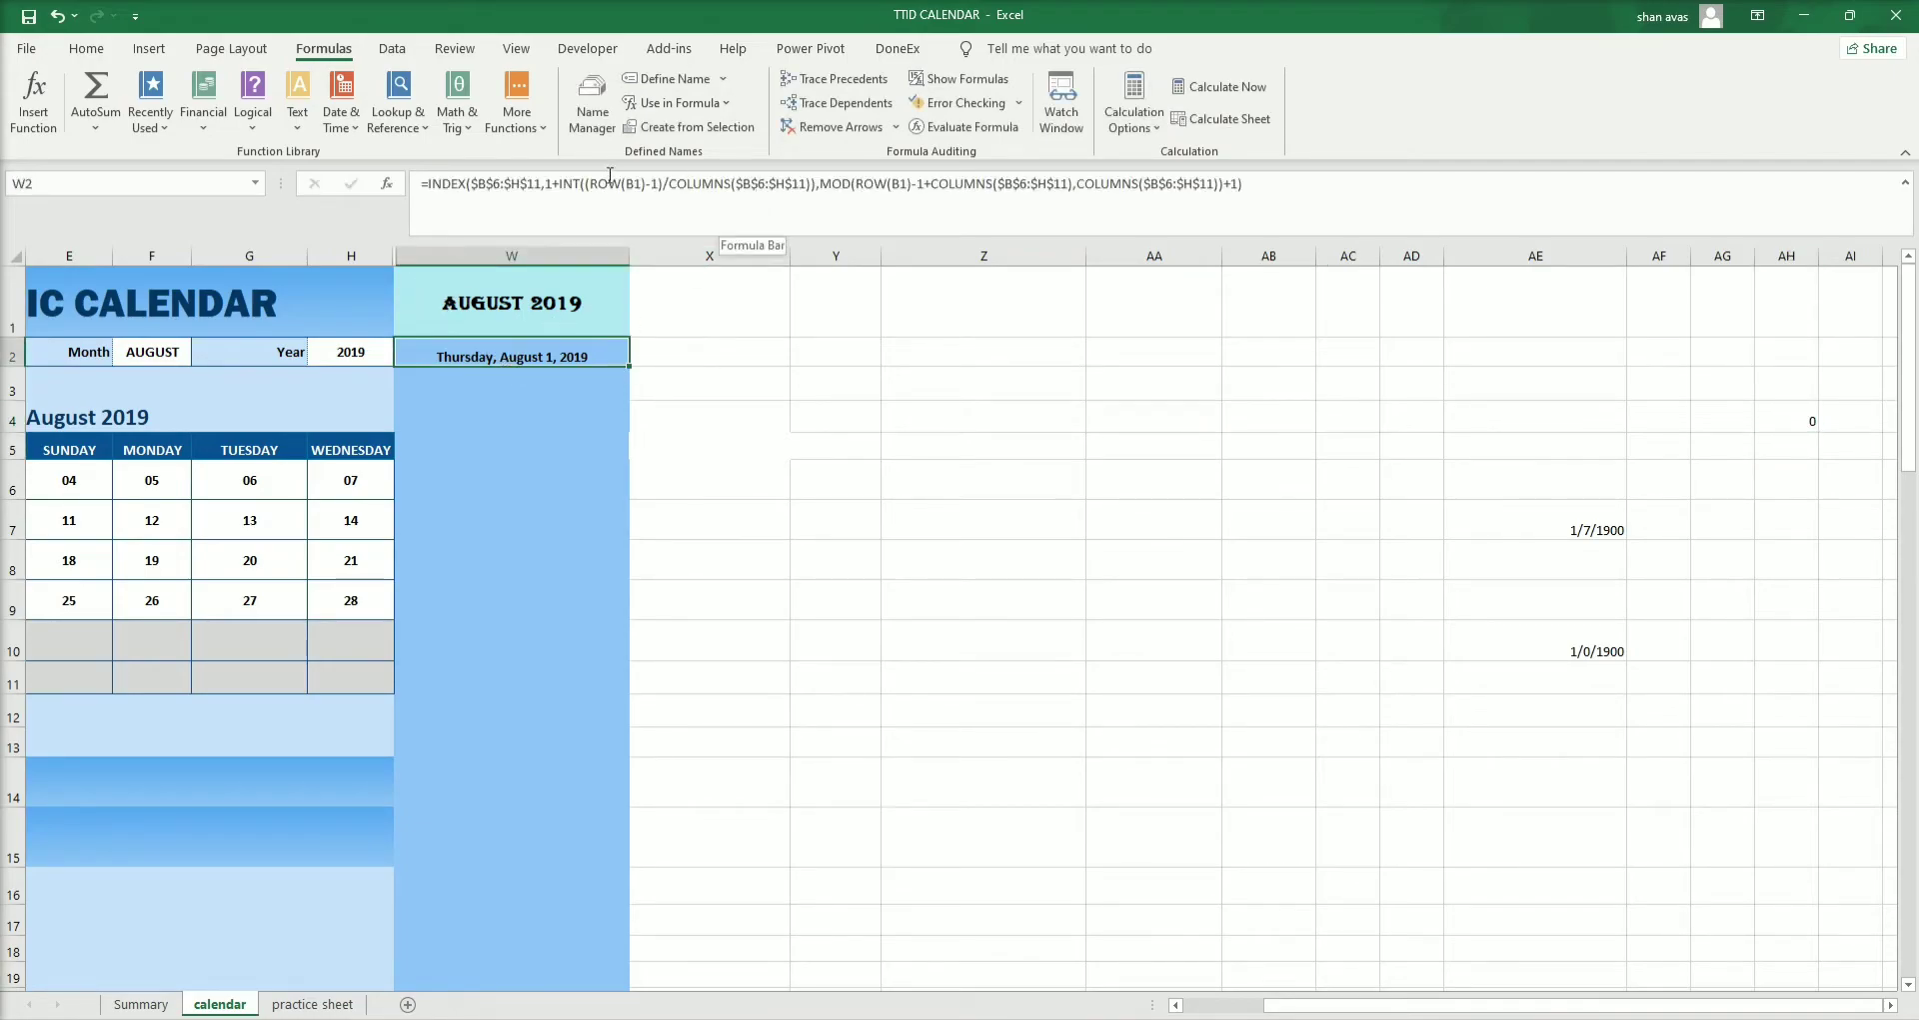
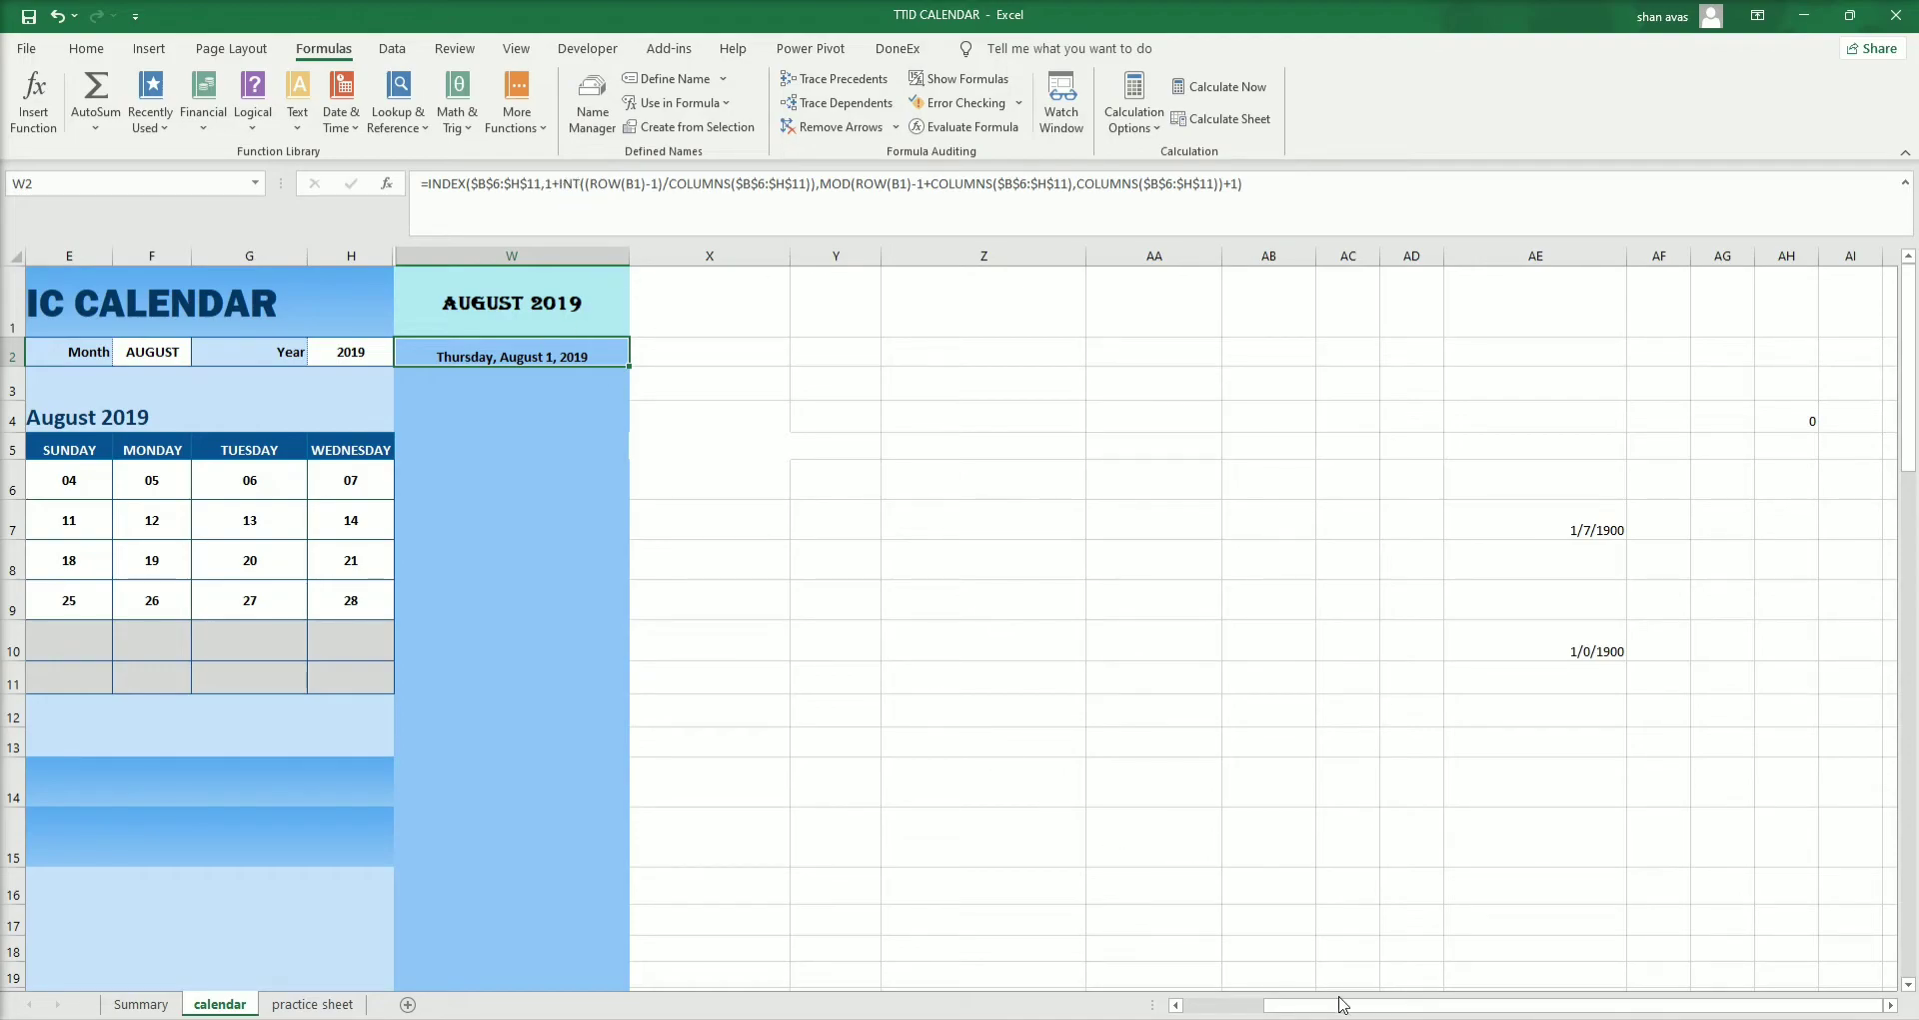
Replace the content of cell AH4 with =MOD(7,7) to test the MOD part of the formula.
drag(1342, 1004, 1261, 1004)
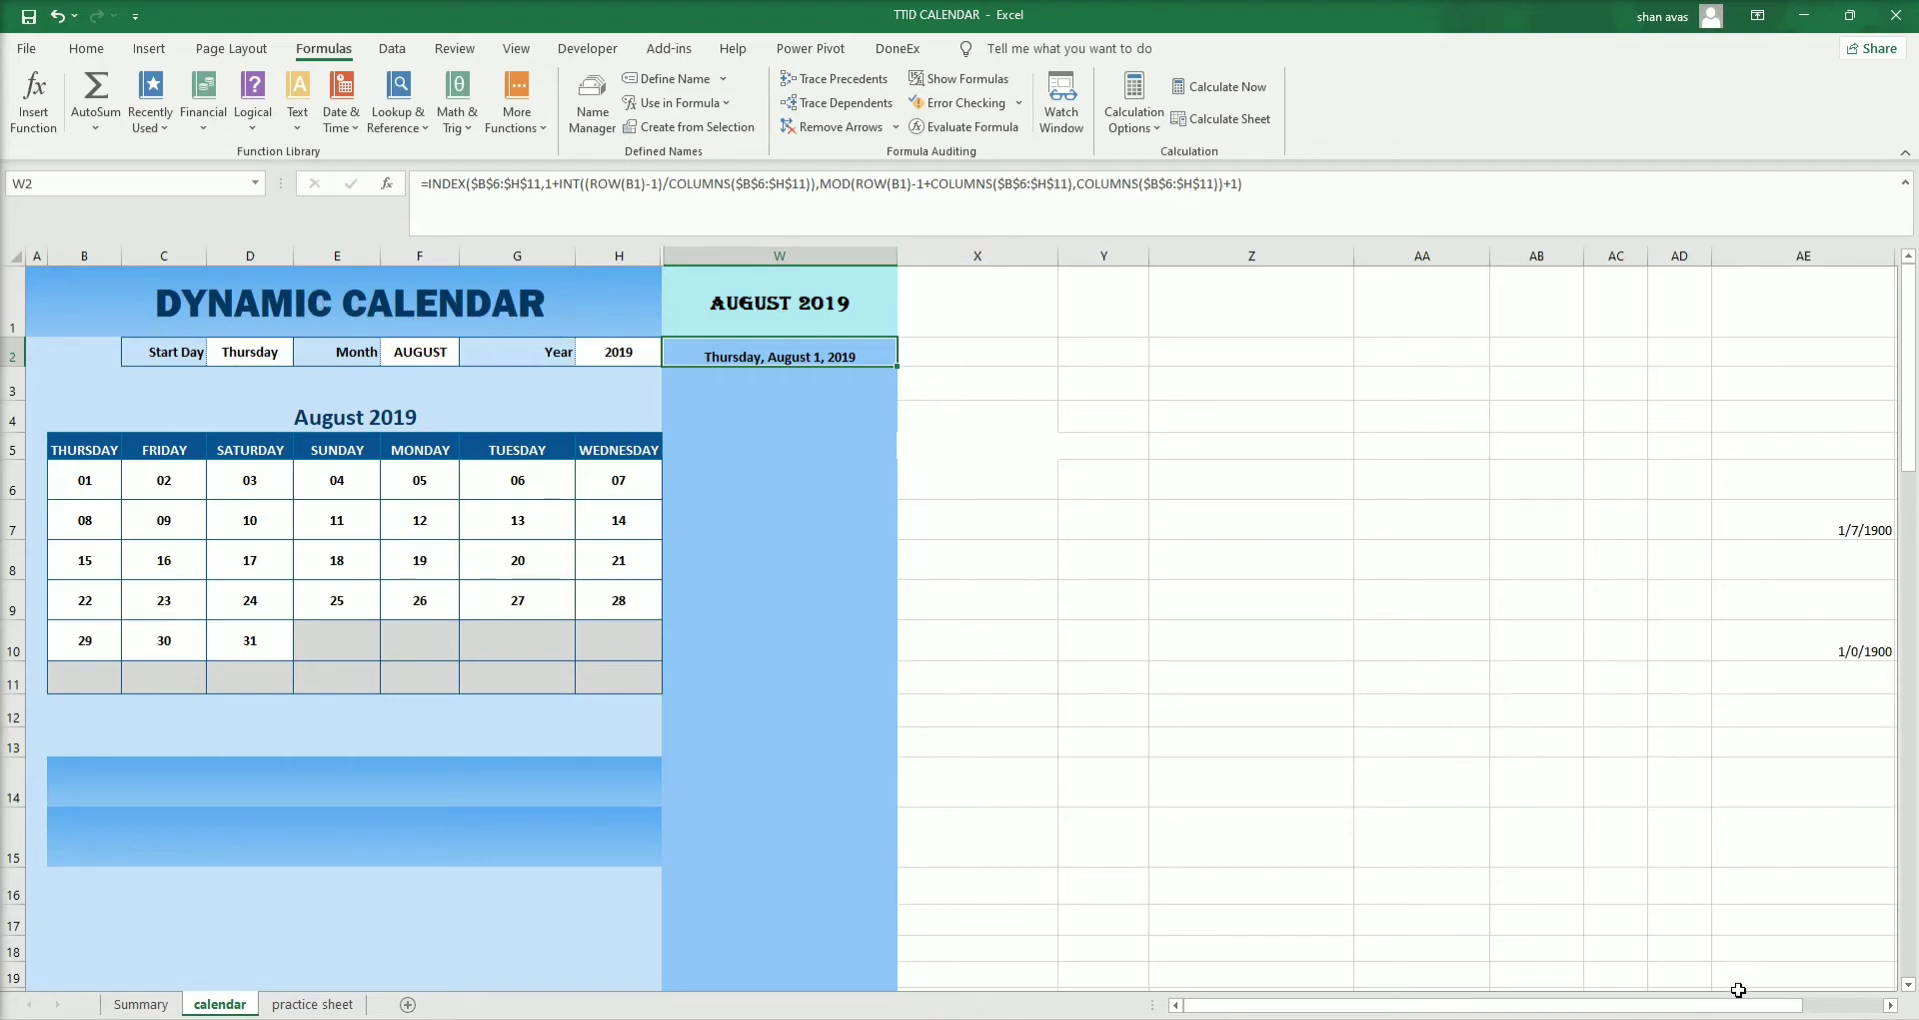
drag(1751, 1007, 1833, 920)
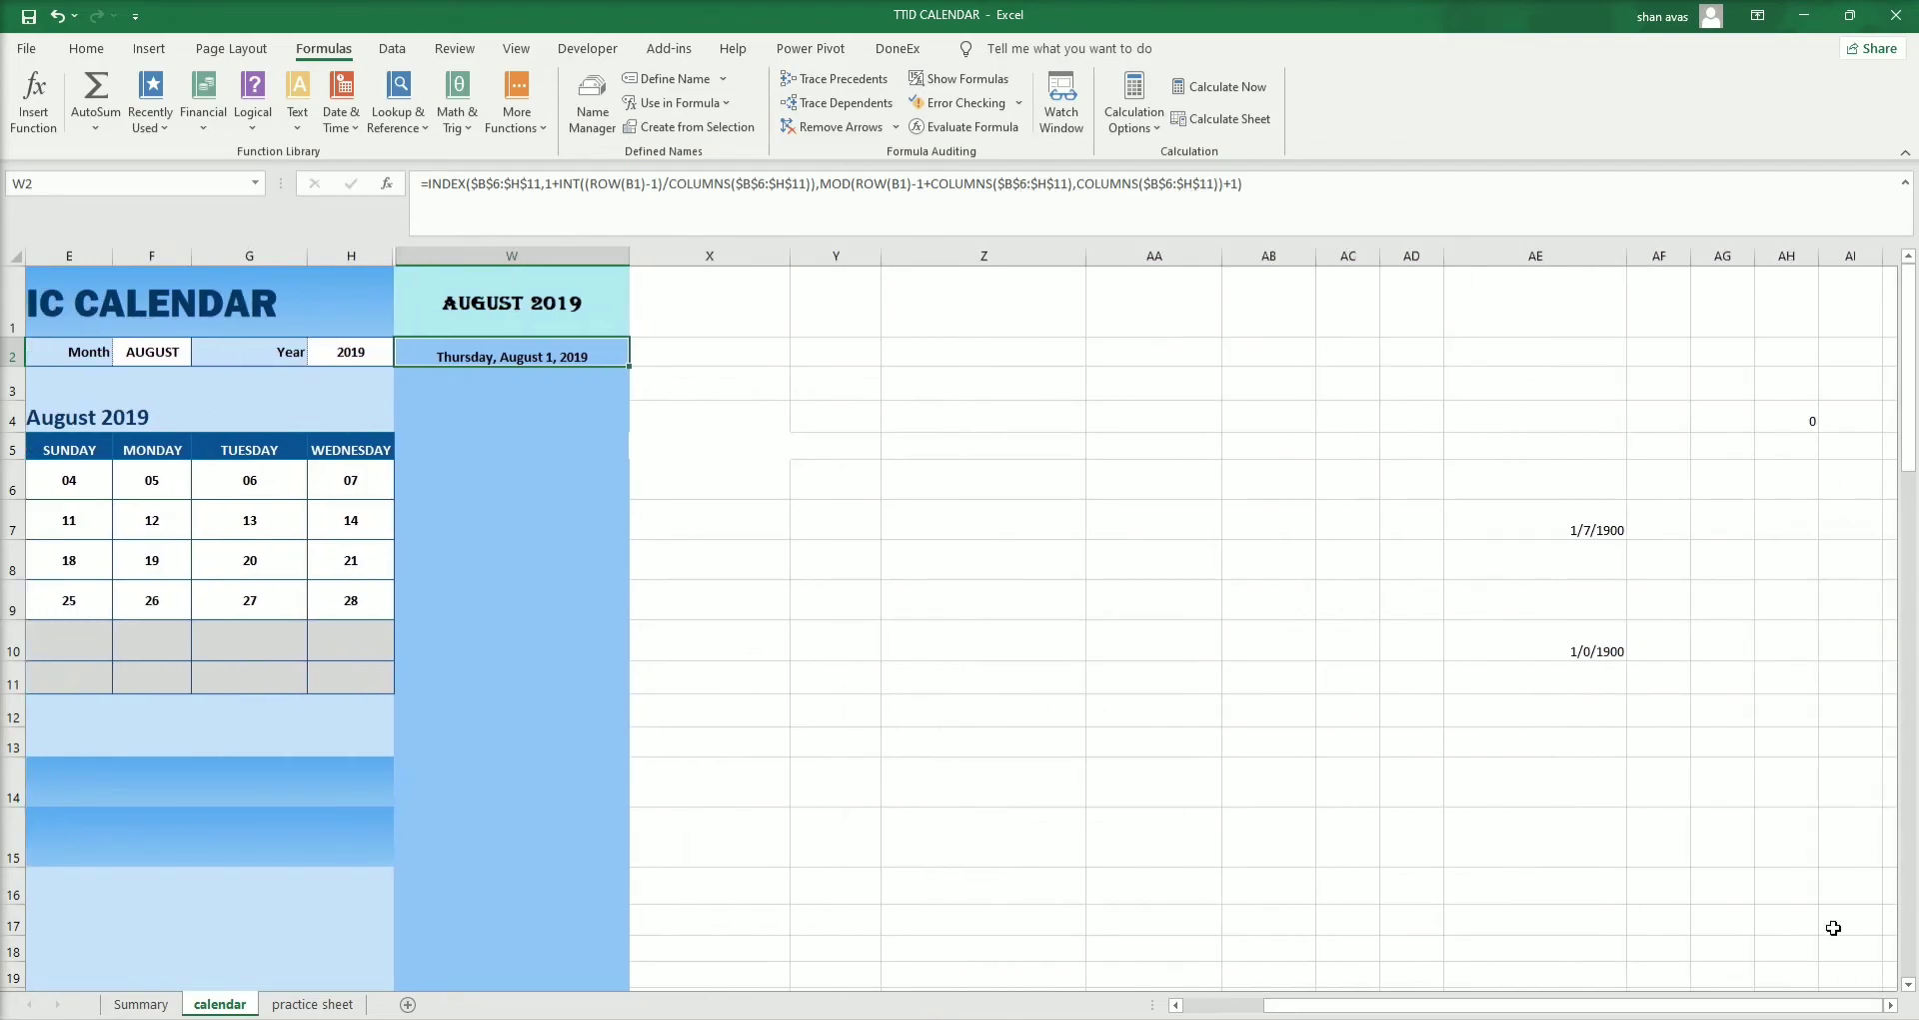
click(1782, 418)
text(=M)
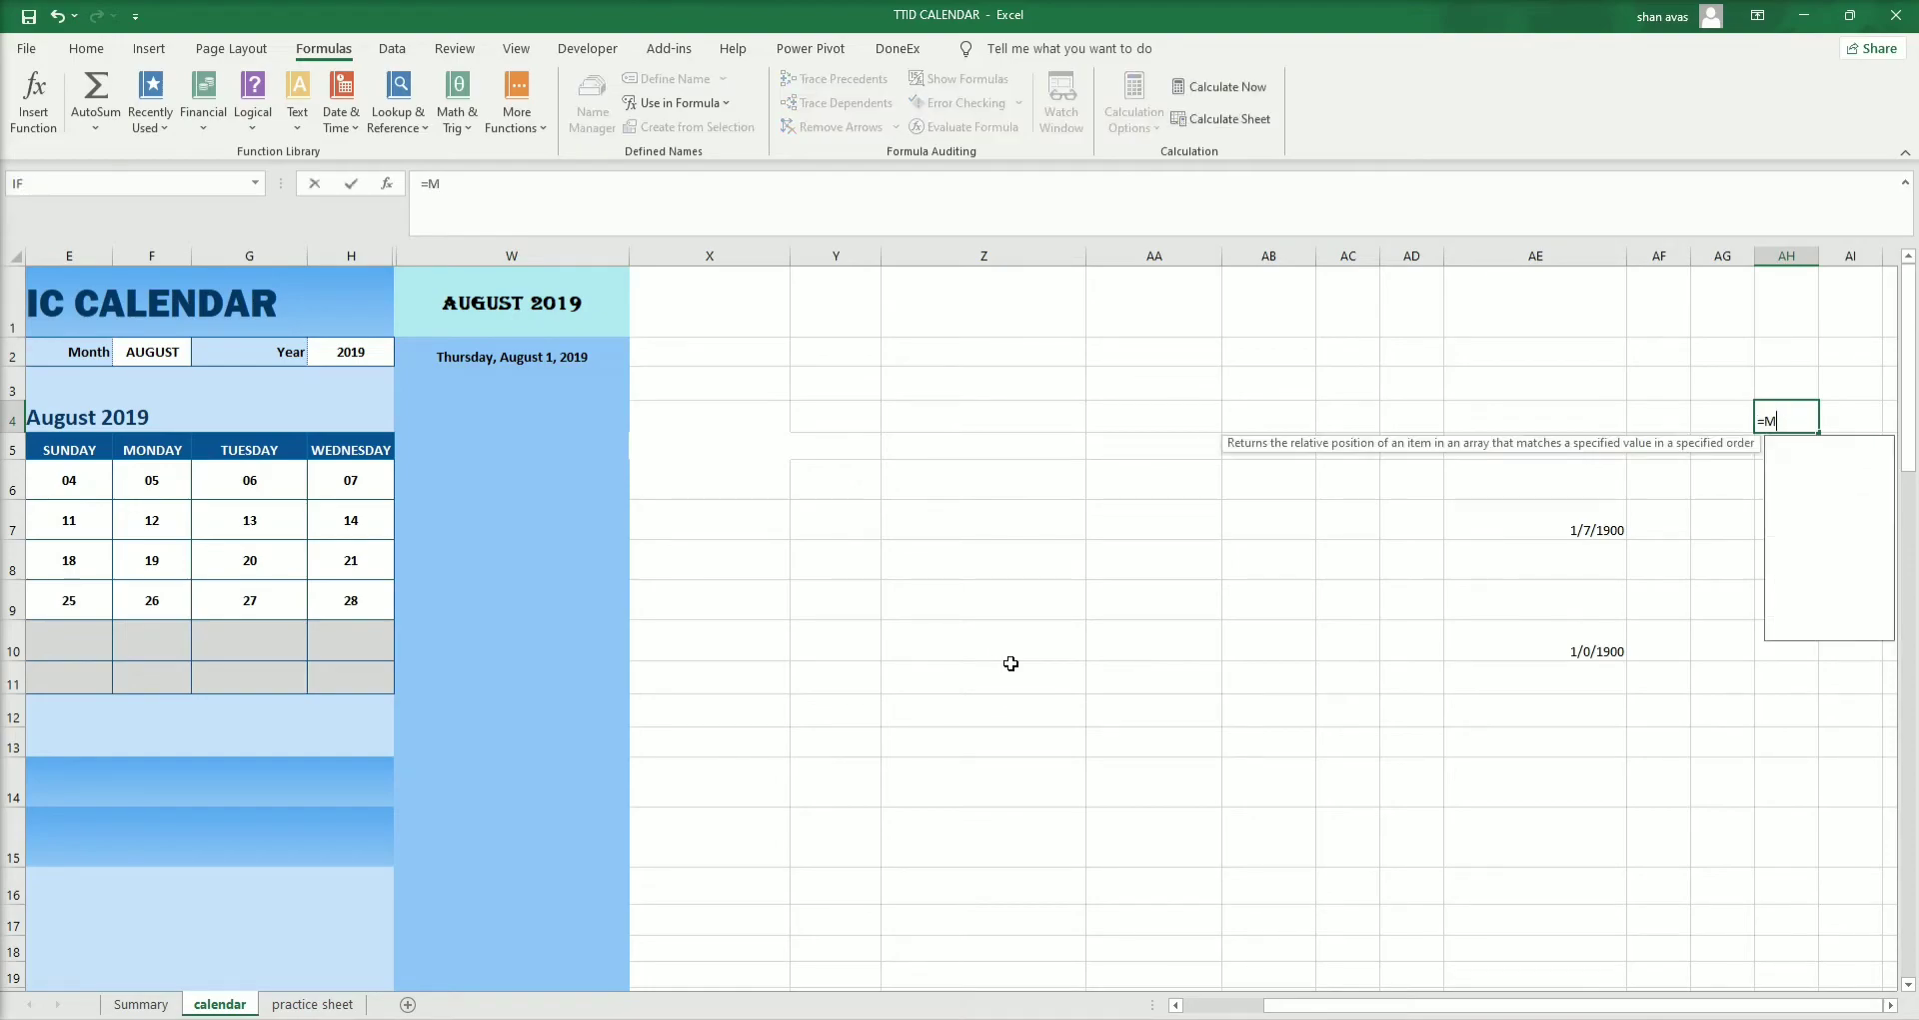
text(OD()
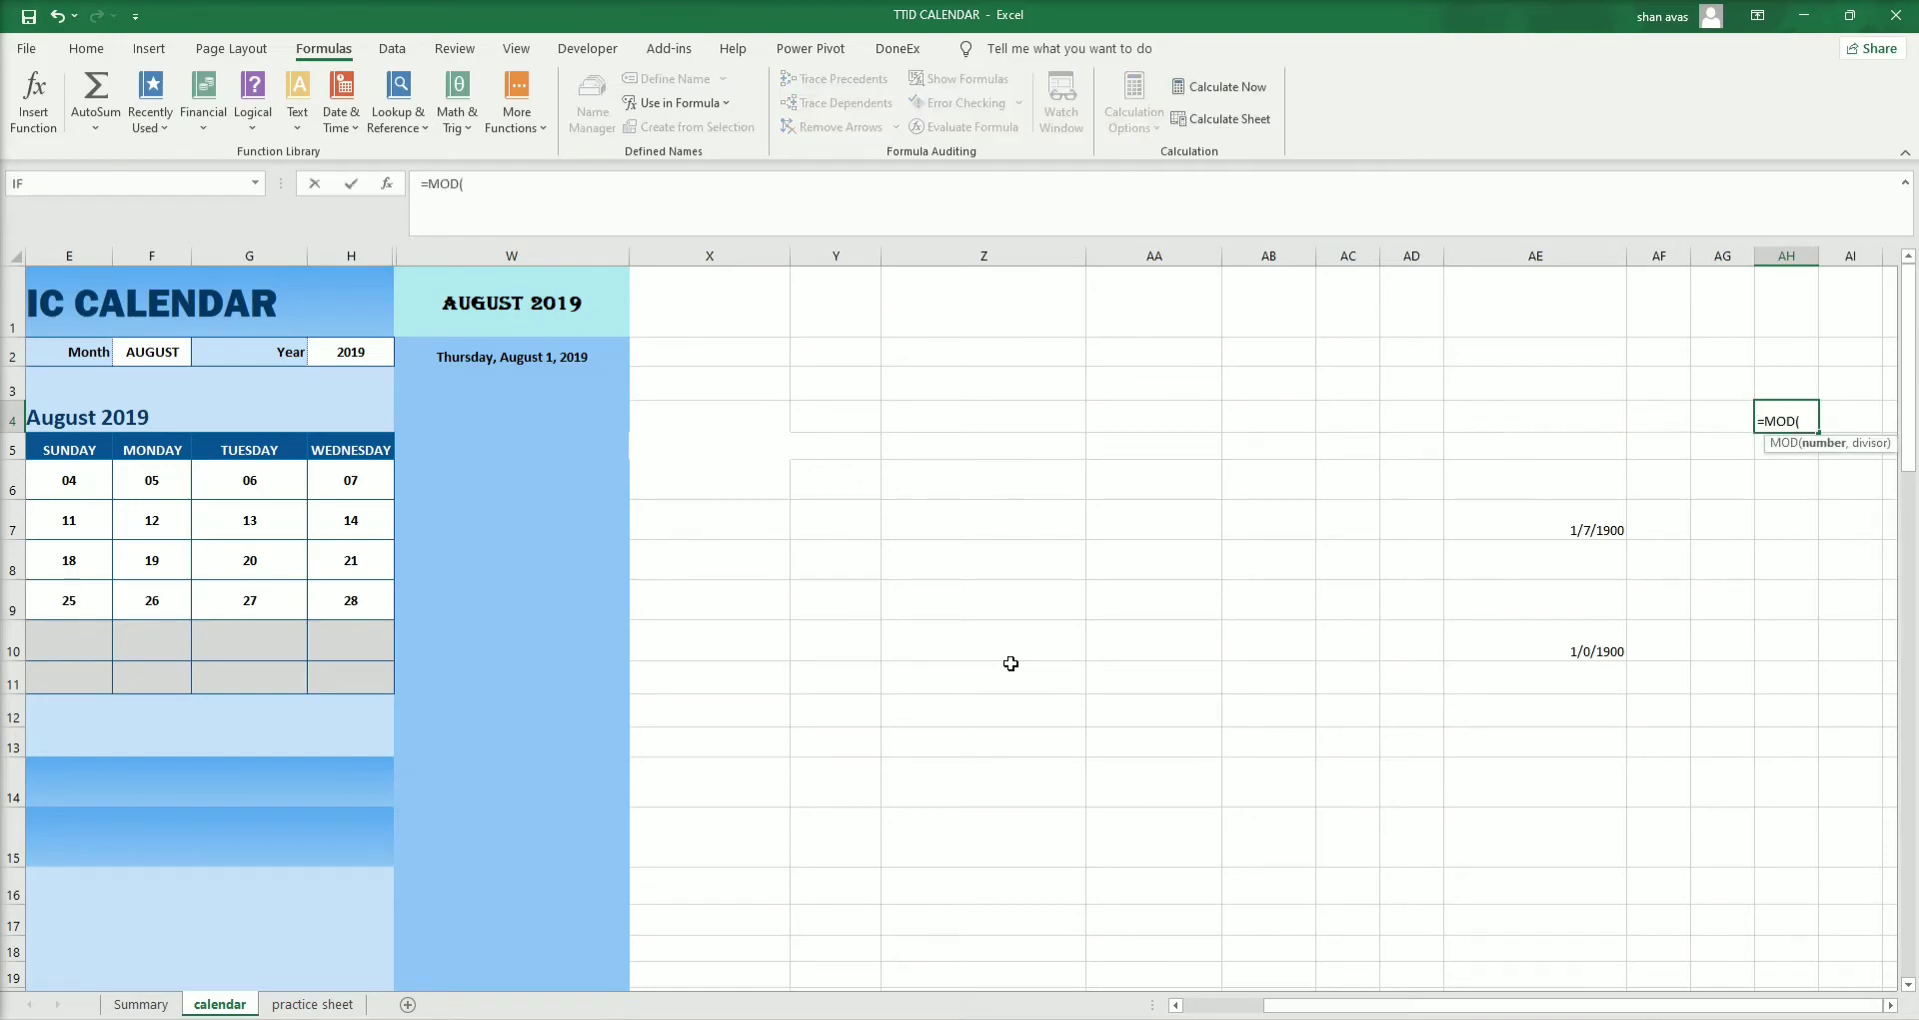
text(7,7))
key(Return)
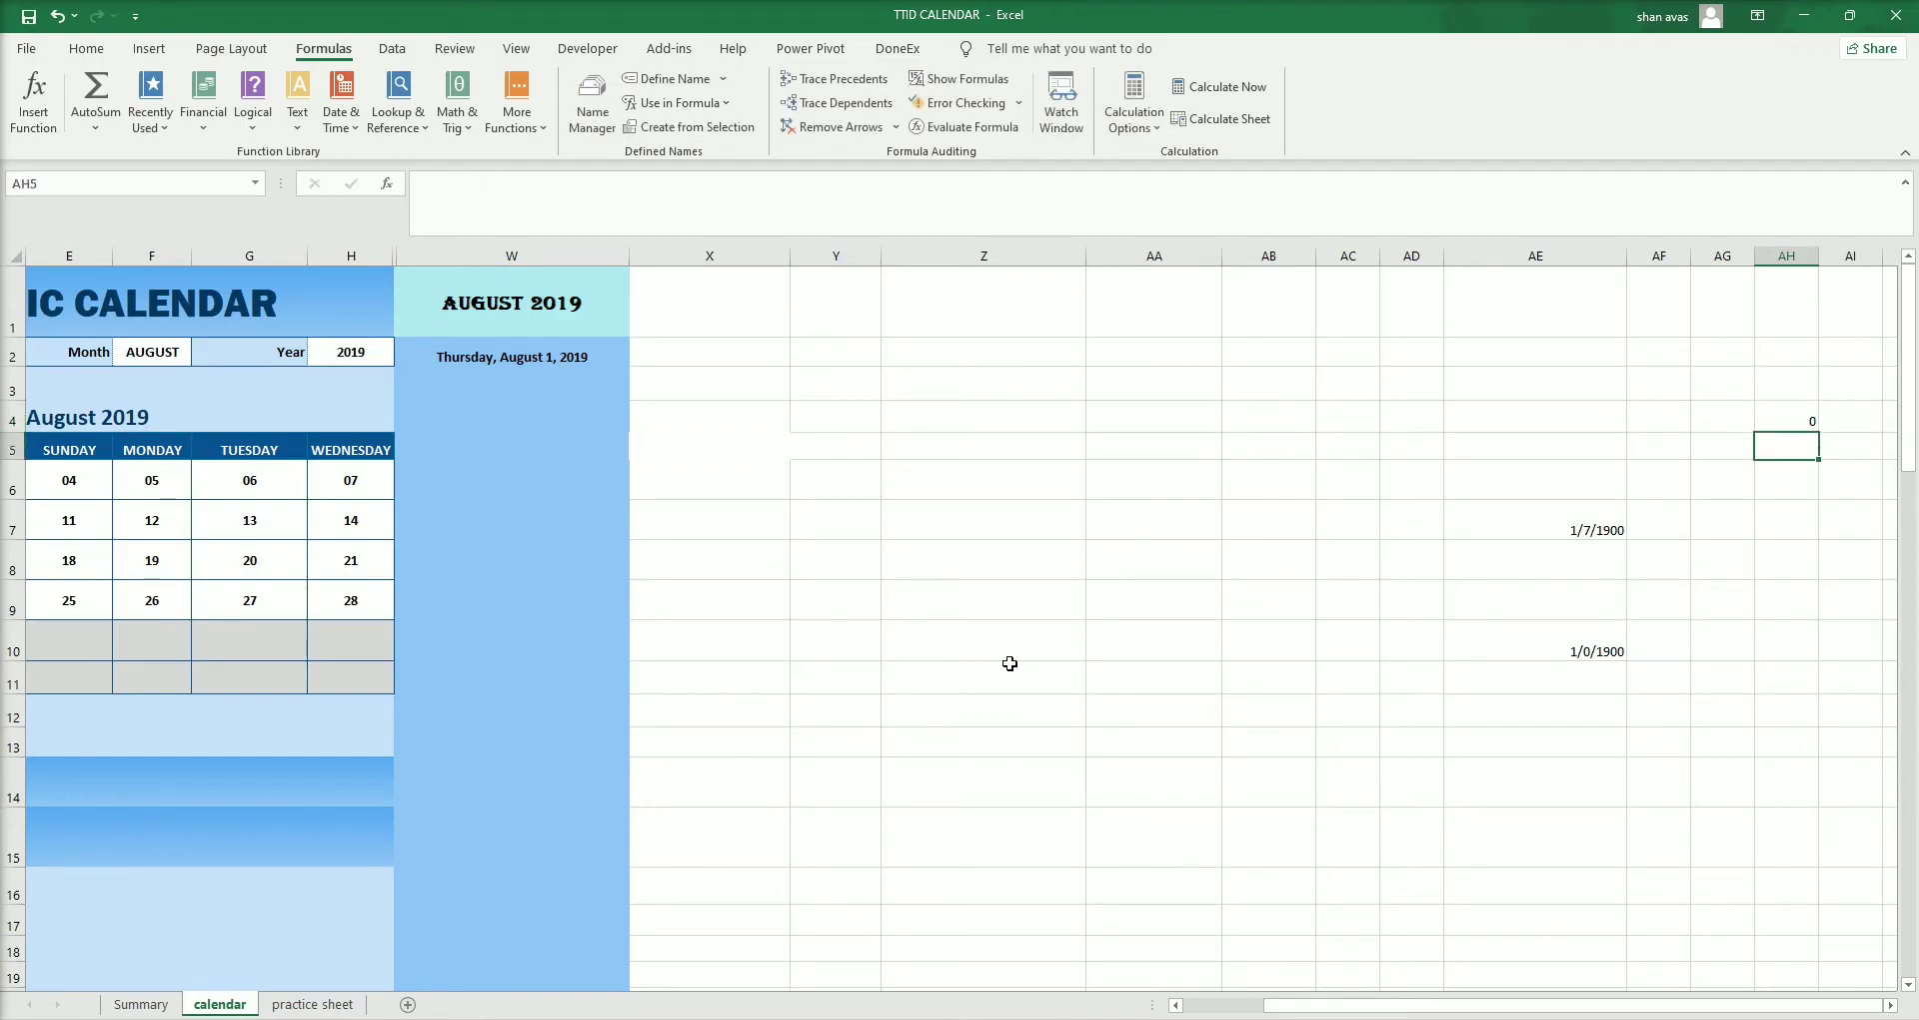
click(1790, 420)
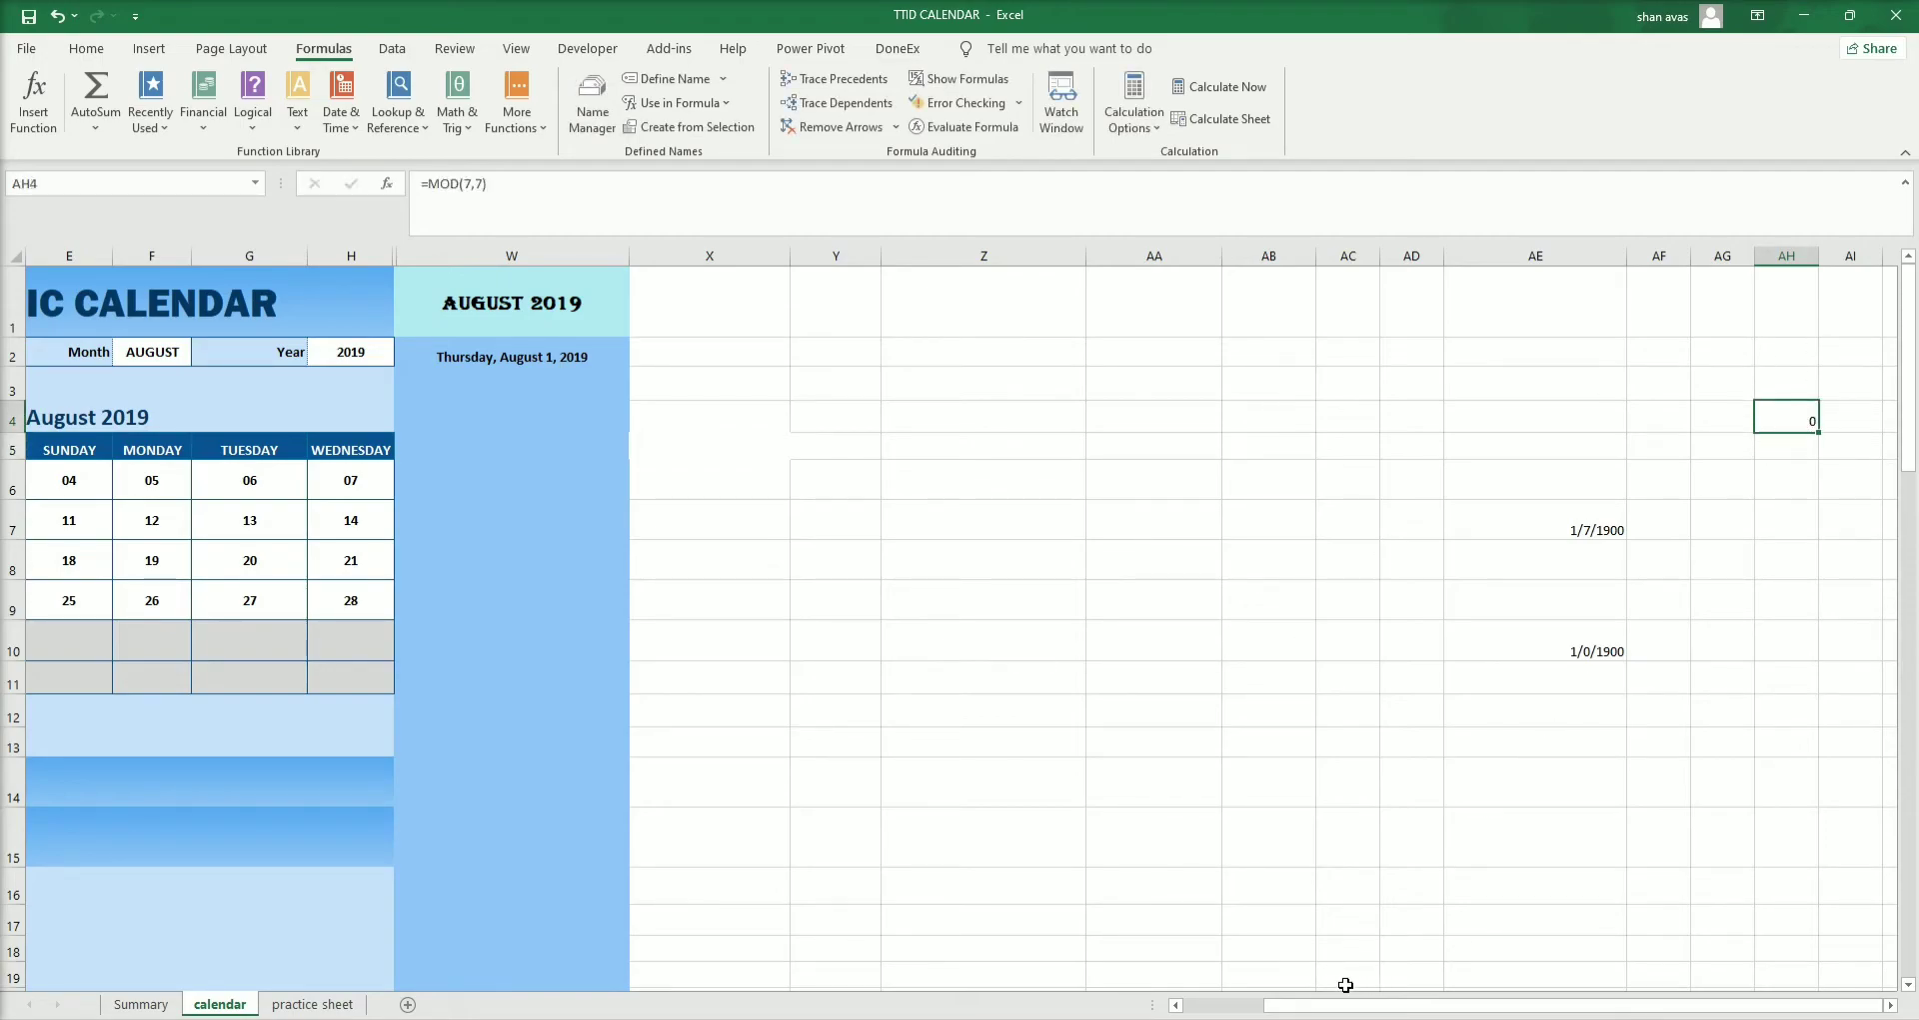
Fill the W2 formula down column W to row 46 and review the resulting date list.
drag(1332, 1007, 1265, 1007)
click(840, 357)
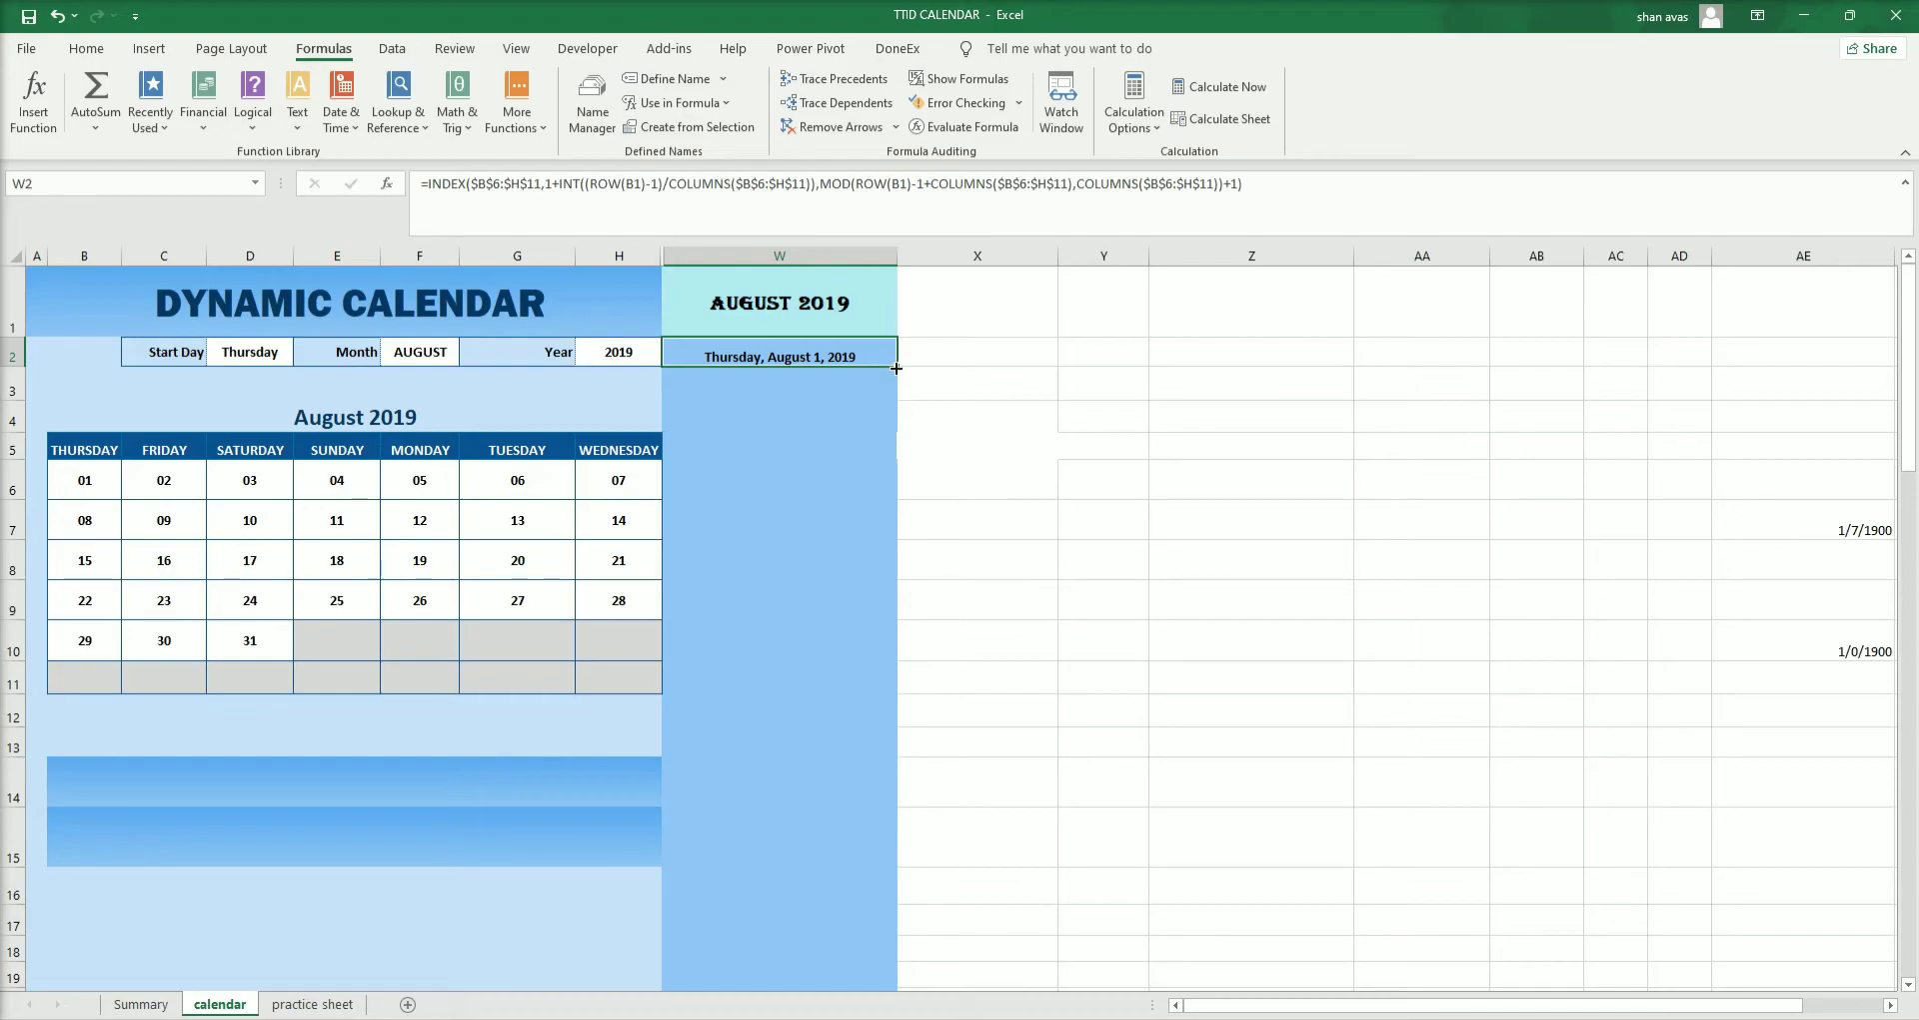
drag(896, 368, 827, 440)
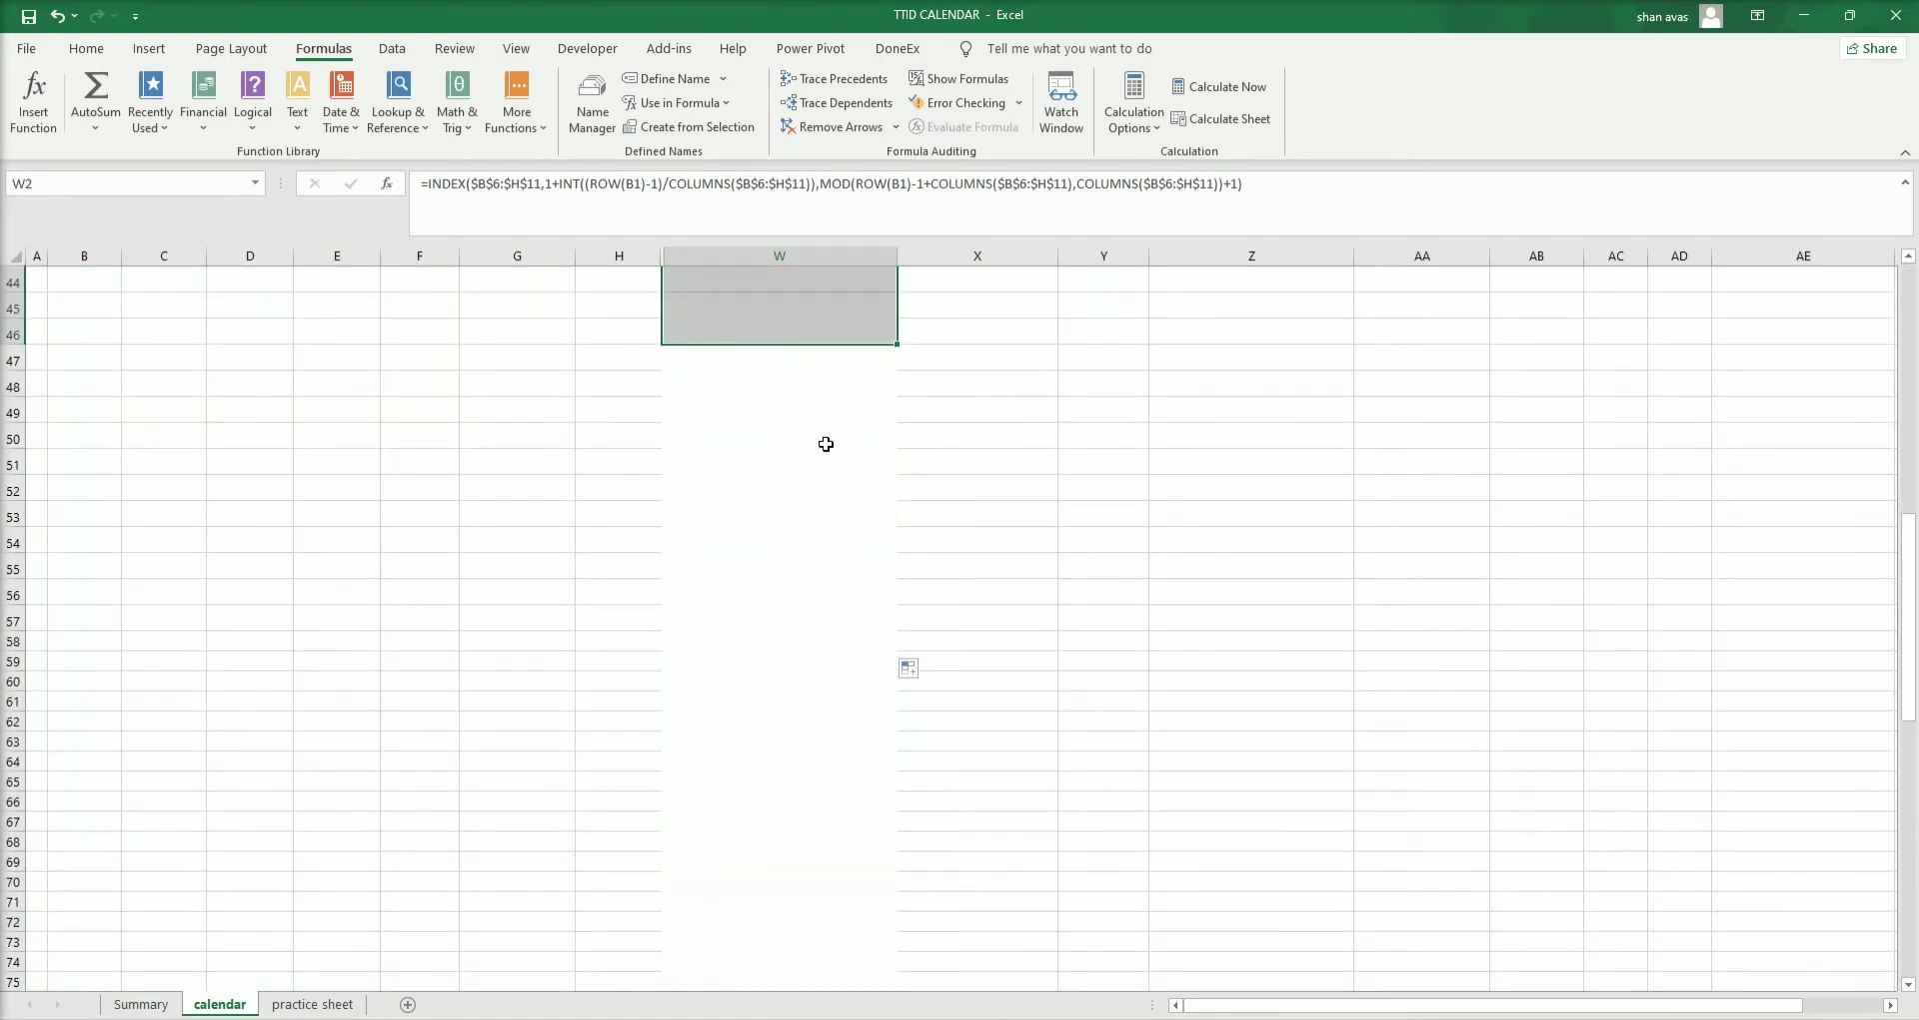
scroll(817, 525, up, 9)
scroll(814, 806, down, 2)
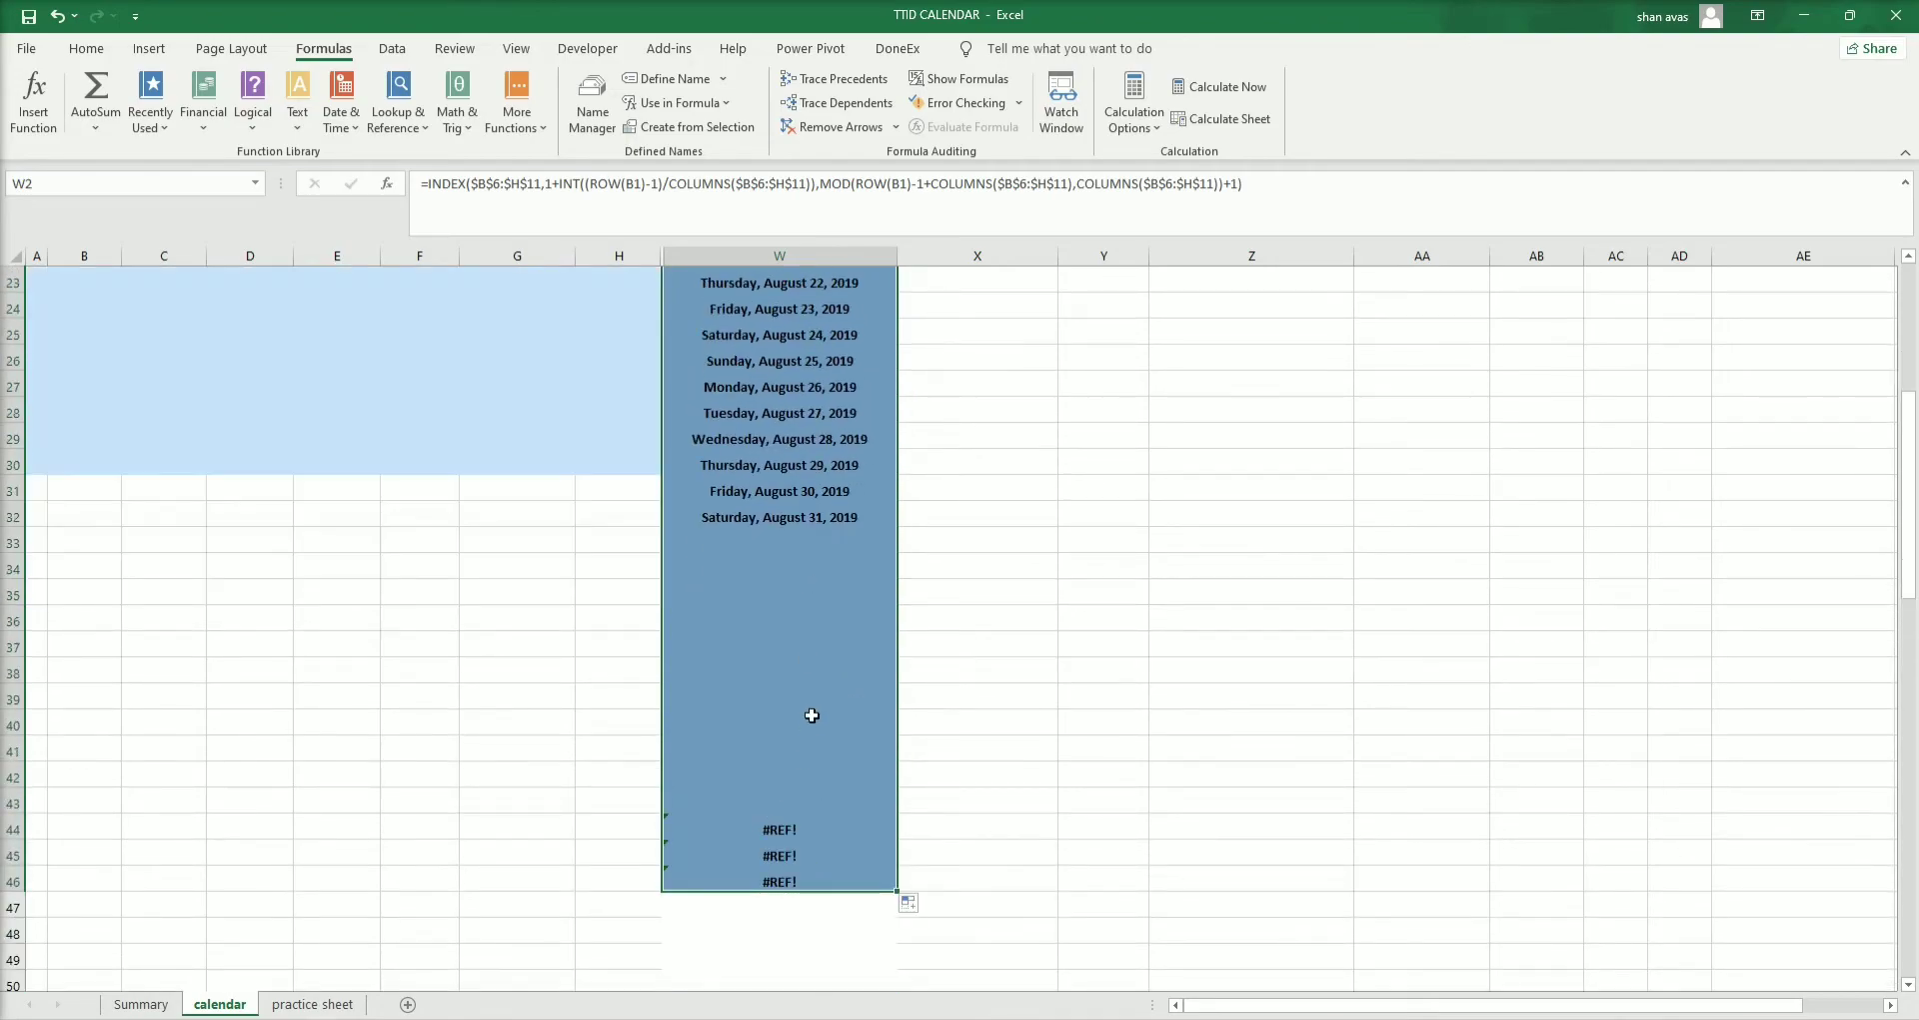
scroll(813, 716, up, 3)
scroll(861, 825, up, 5)
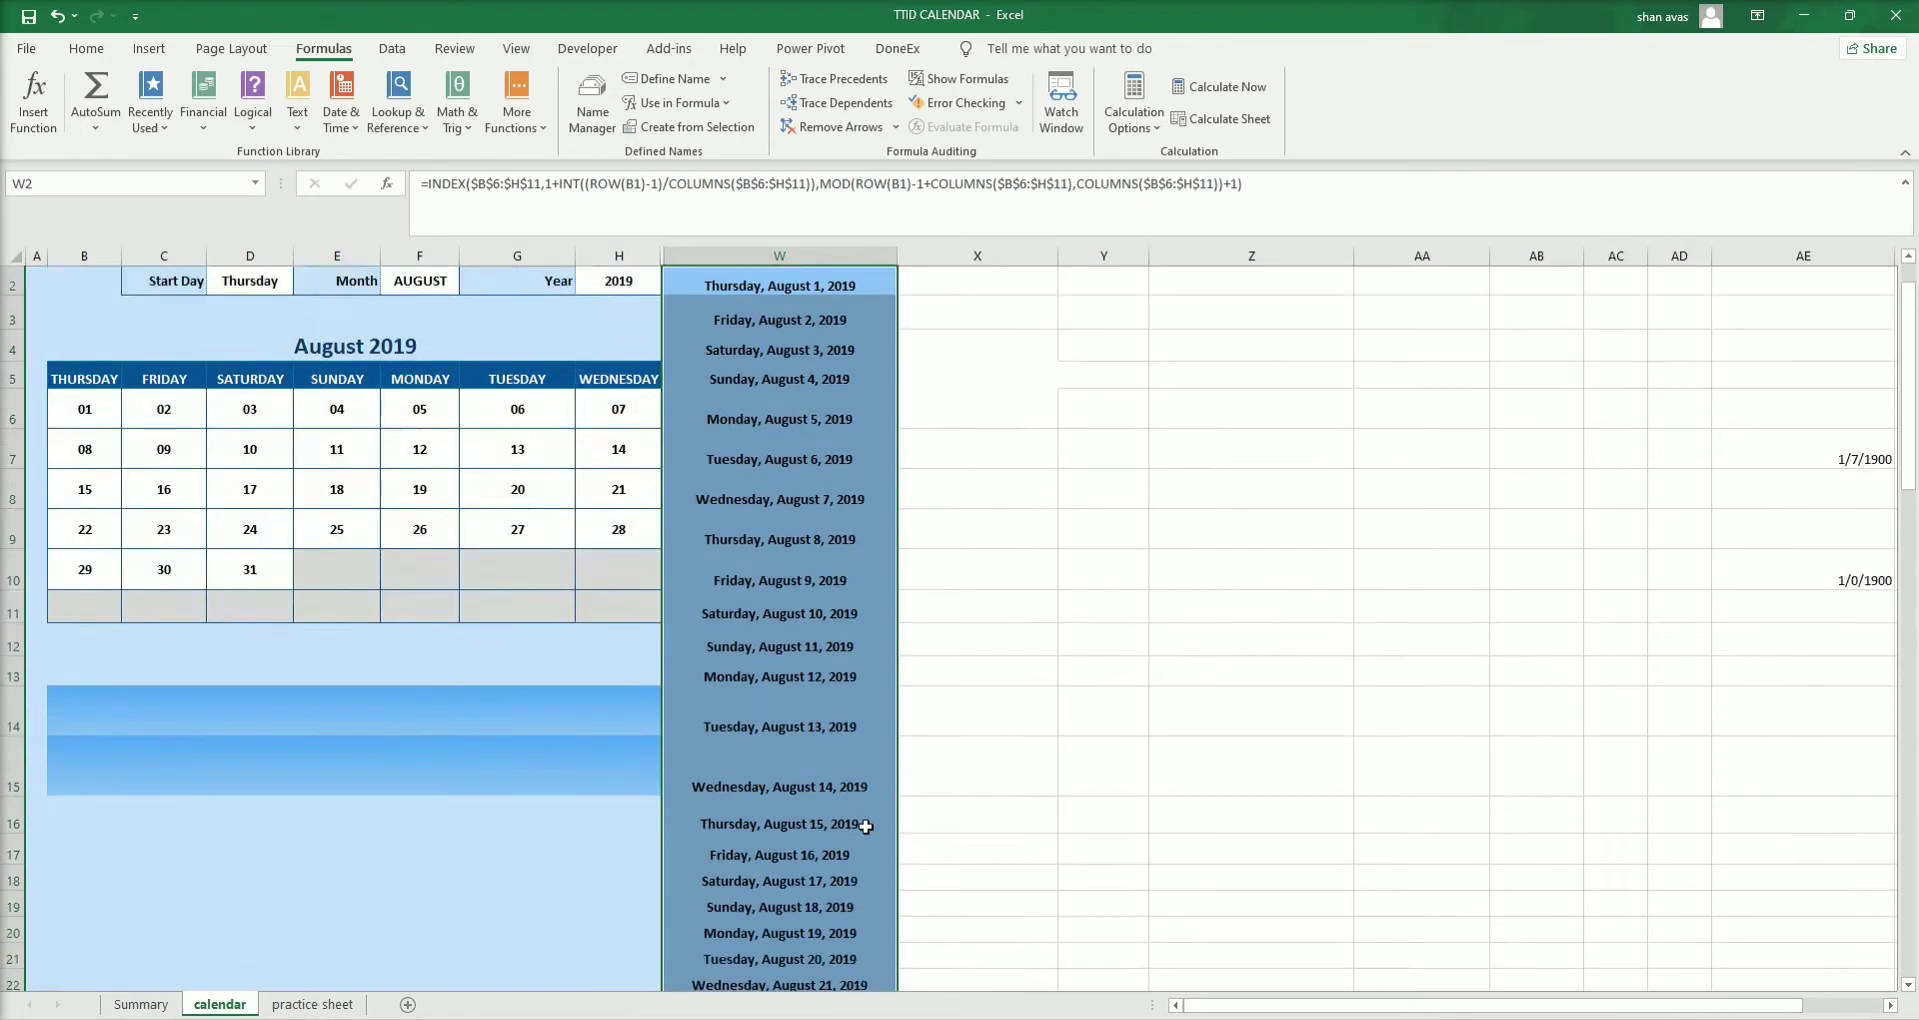
Evaluate the W3 formula step by step through its row argument, 1+INT((ROW(B2)-1)/COLUMNS($B$6:$H$11)).
click(802, 414)
click(810, 401)
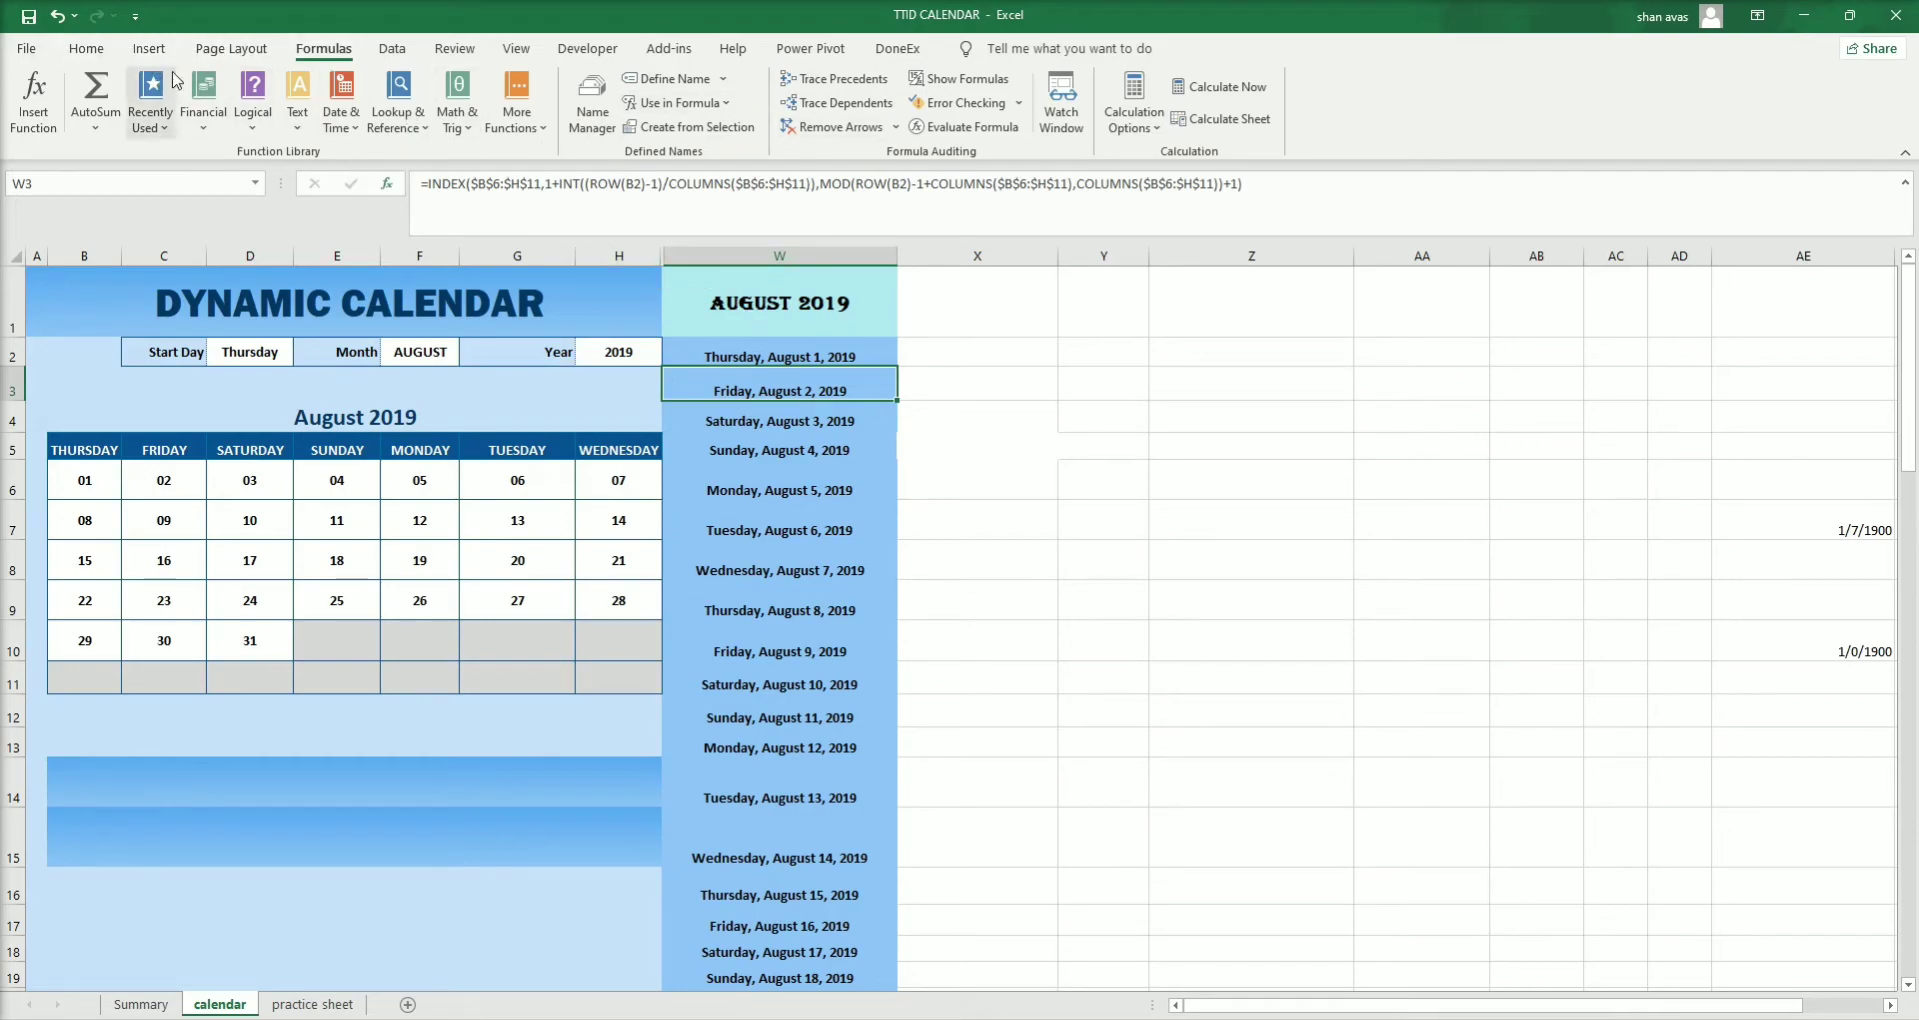
click(951, 130)
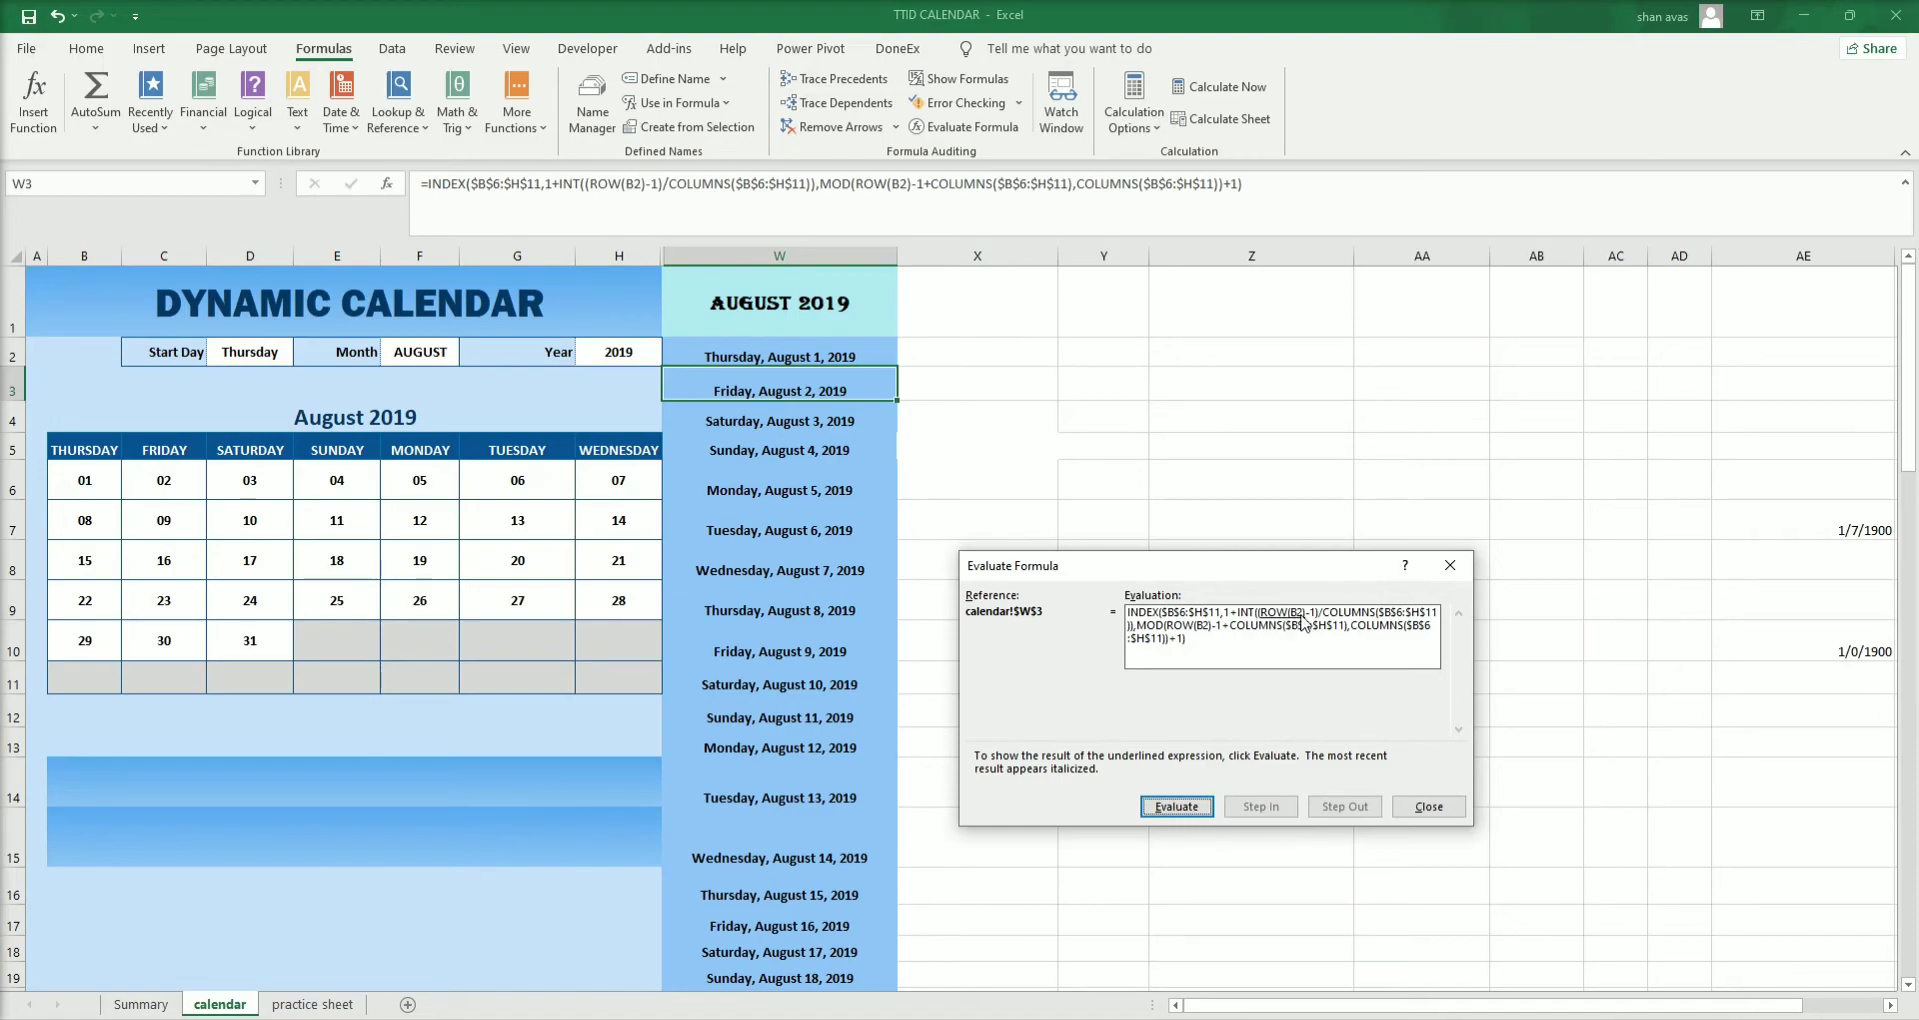
click(1186, 808)
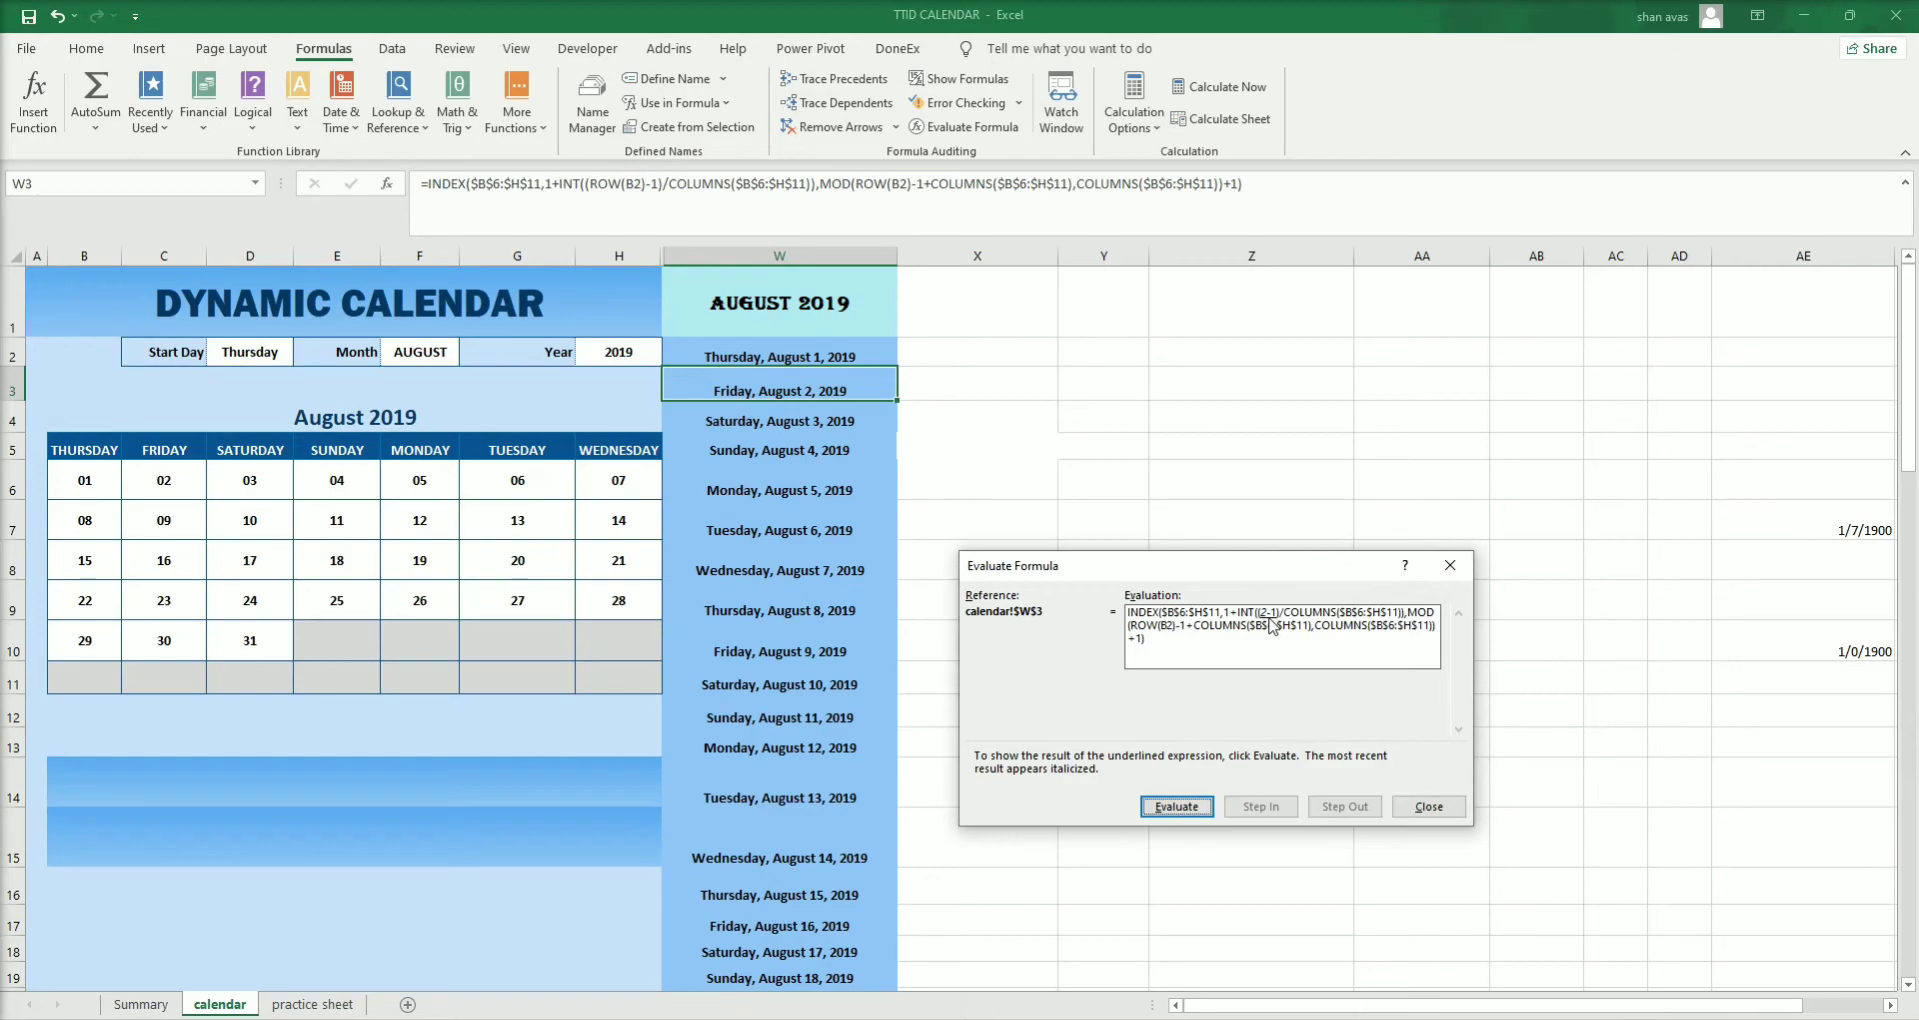
click(1202, 808)
click(1201, 808)
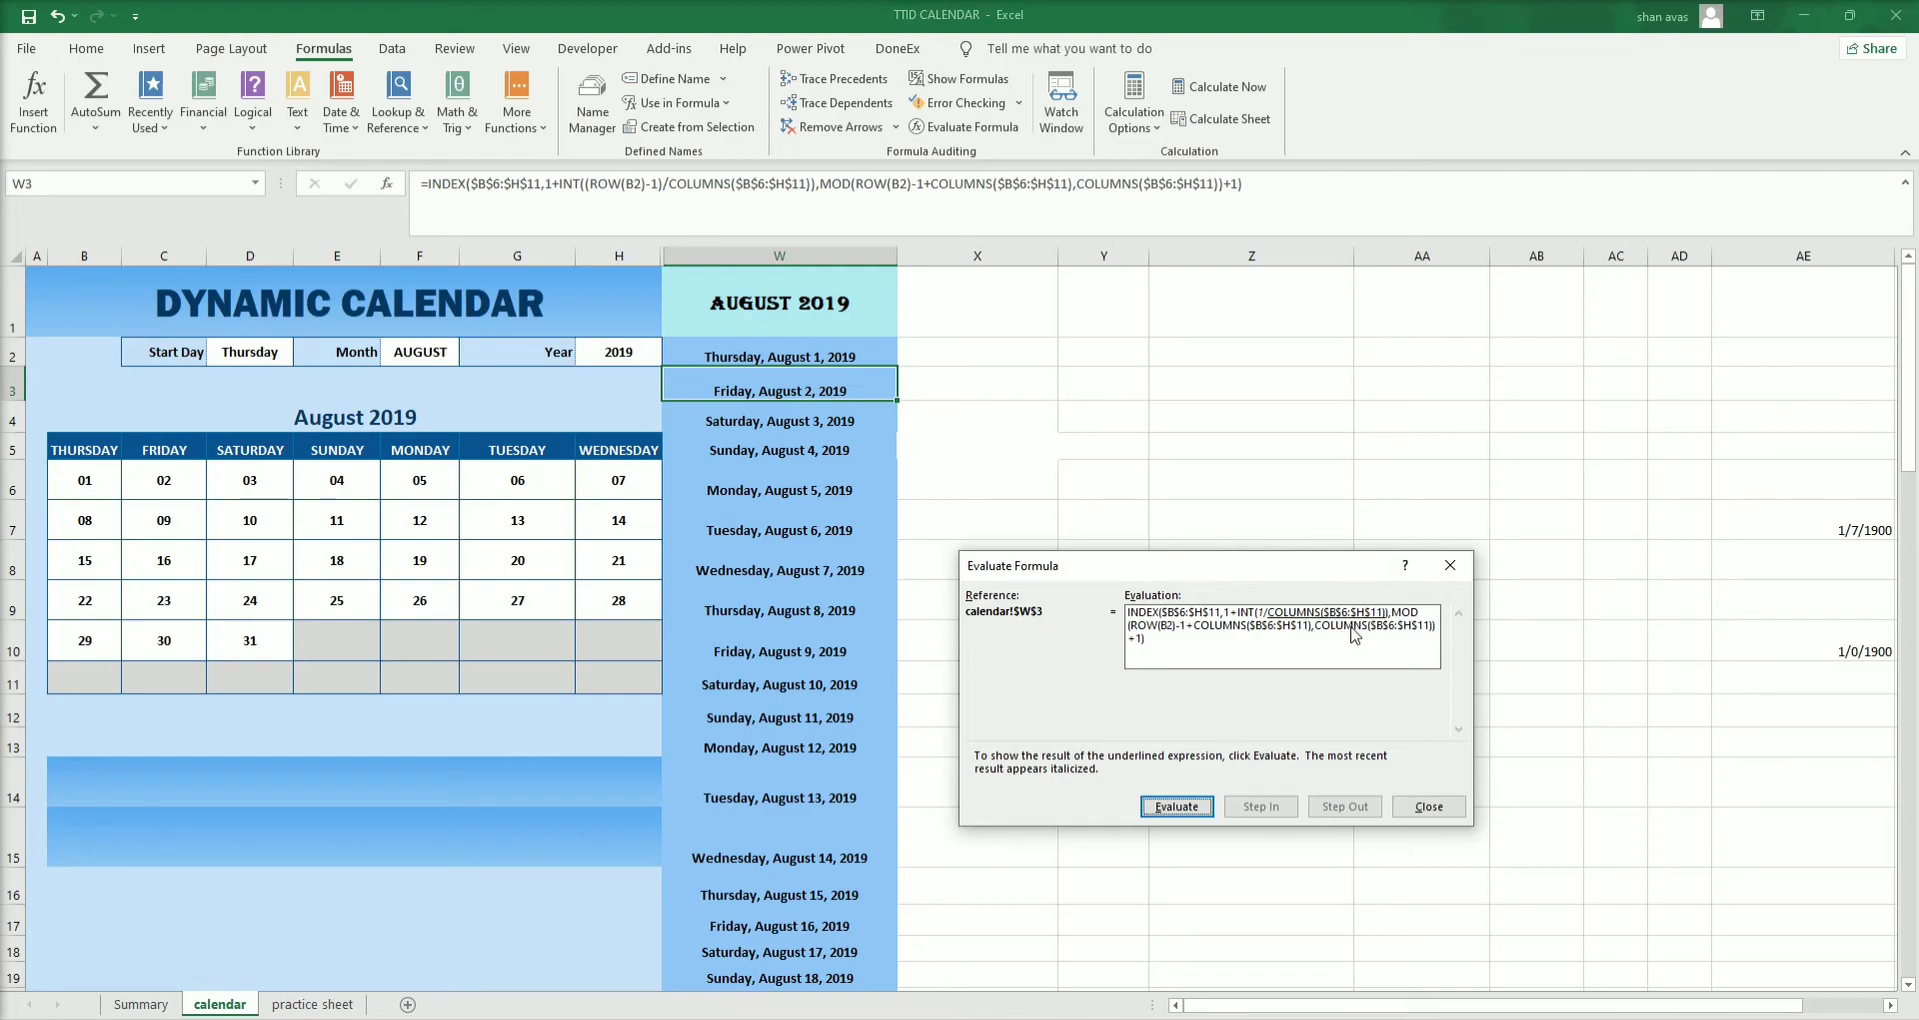
click(1200, 810)
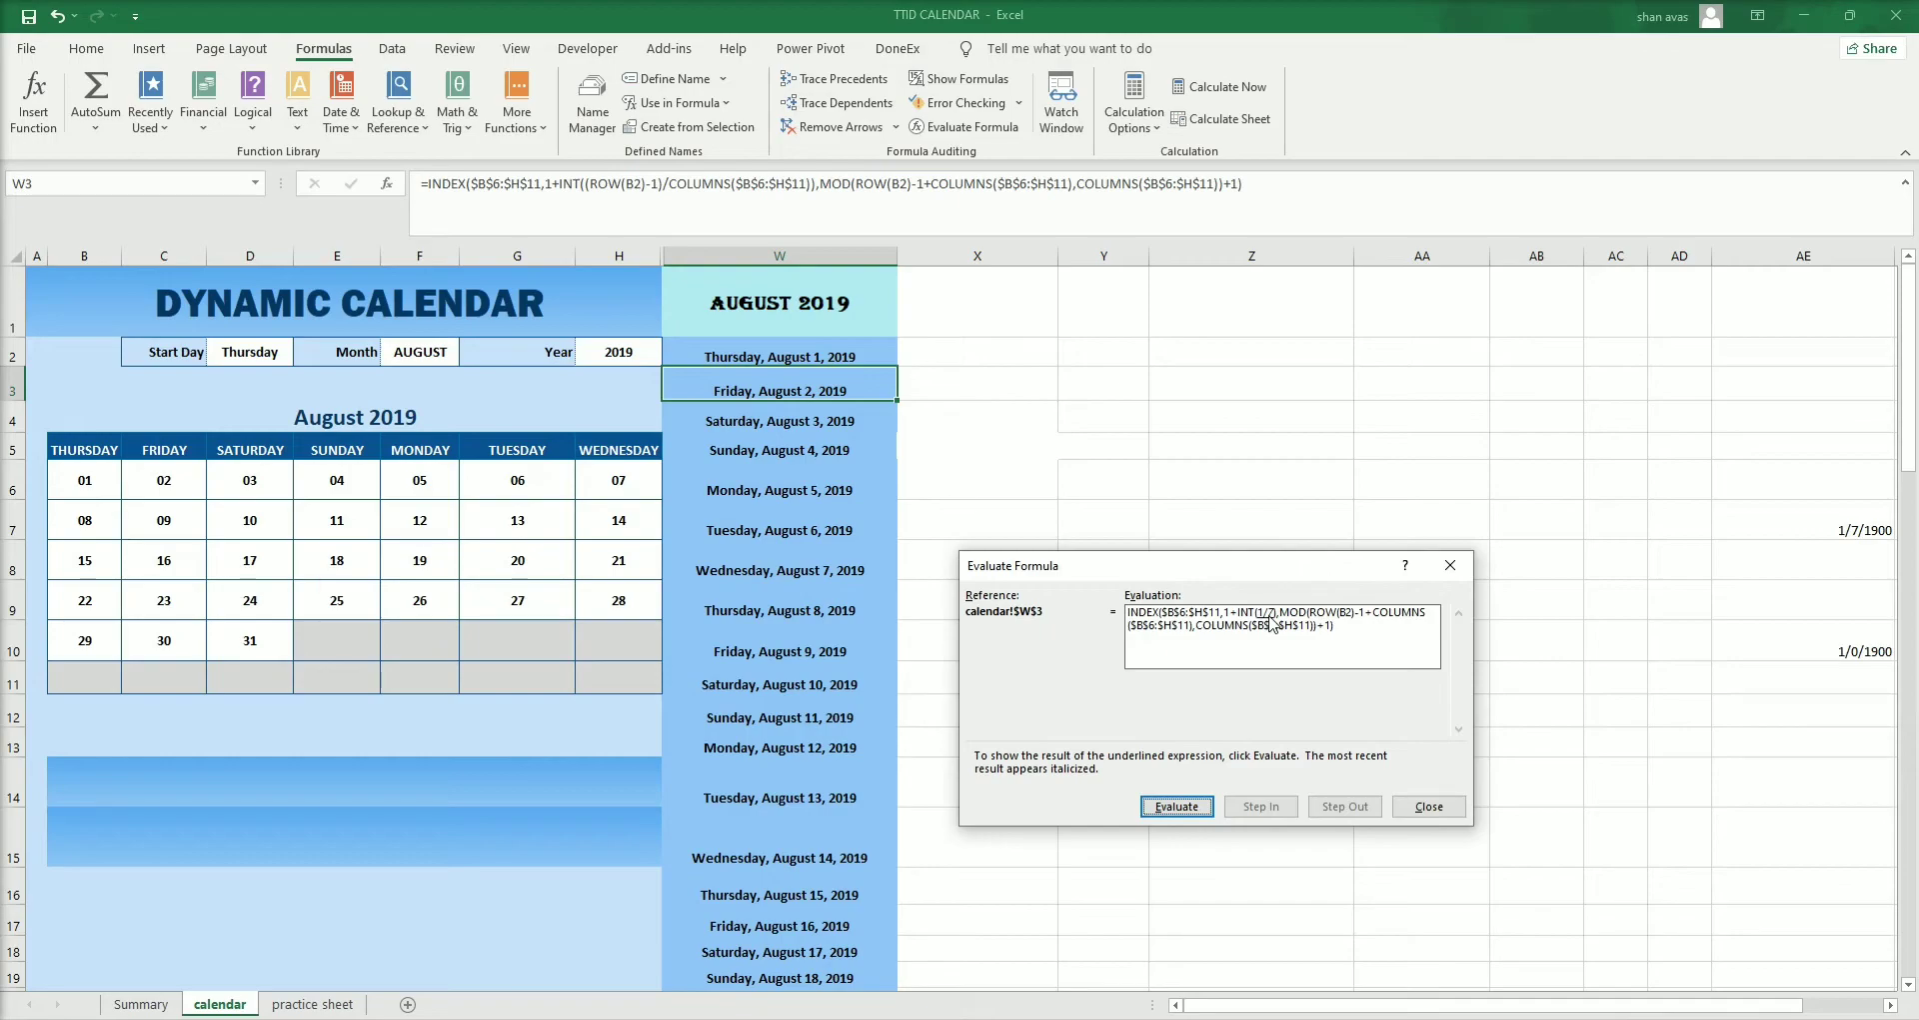
click(1205, 805)
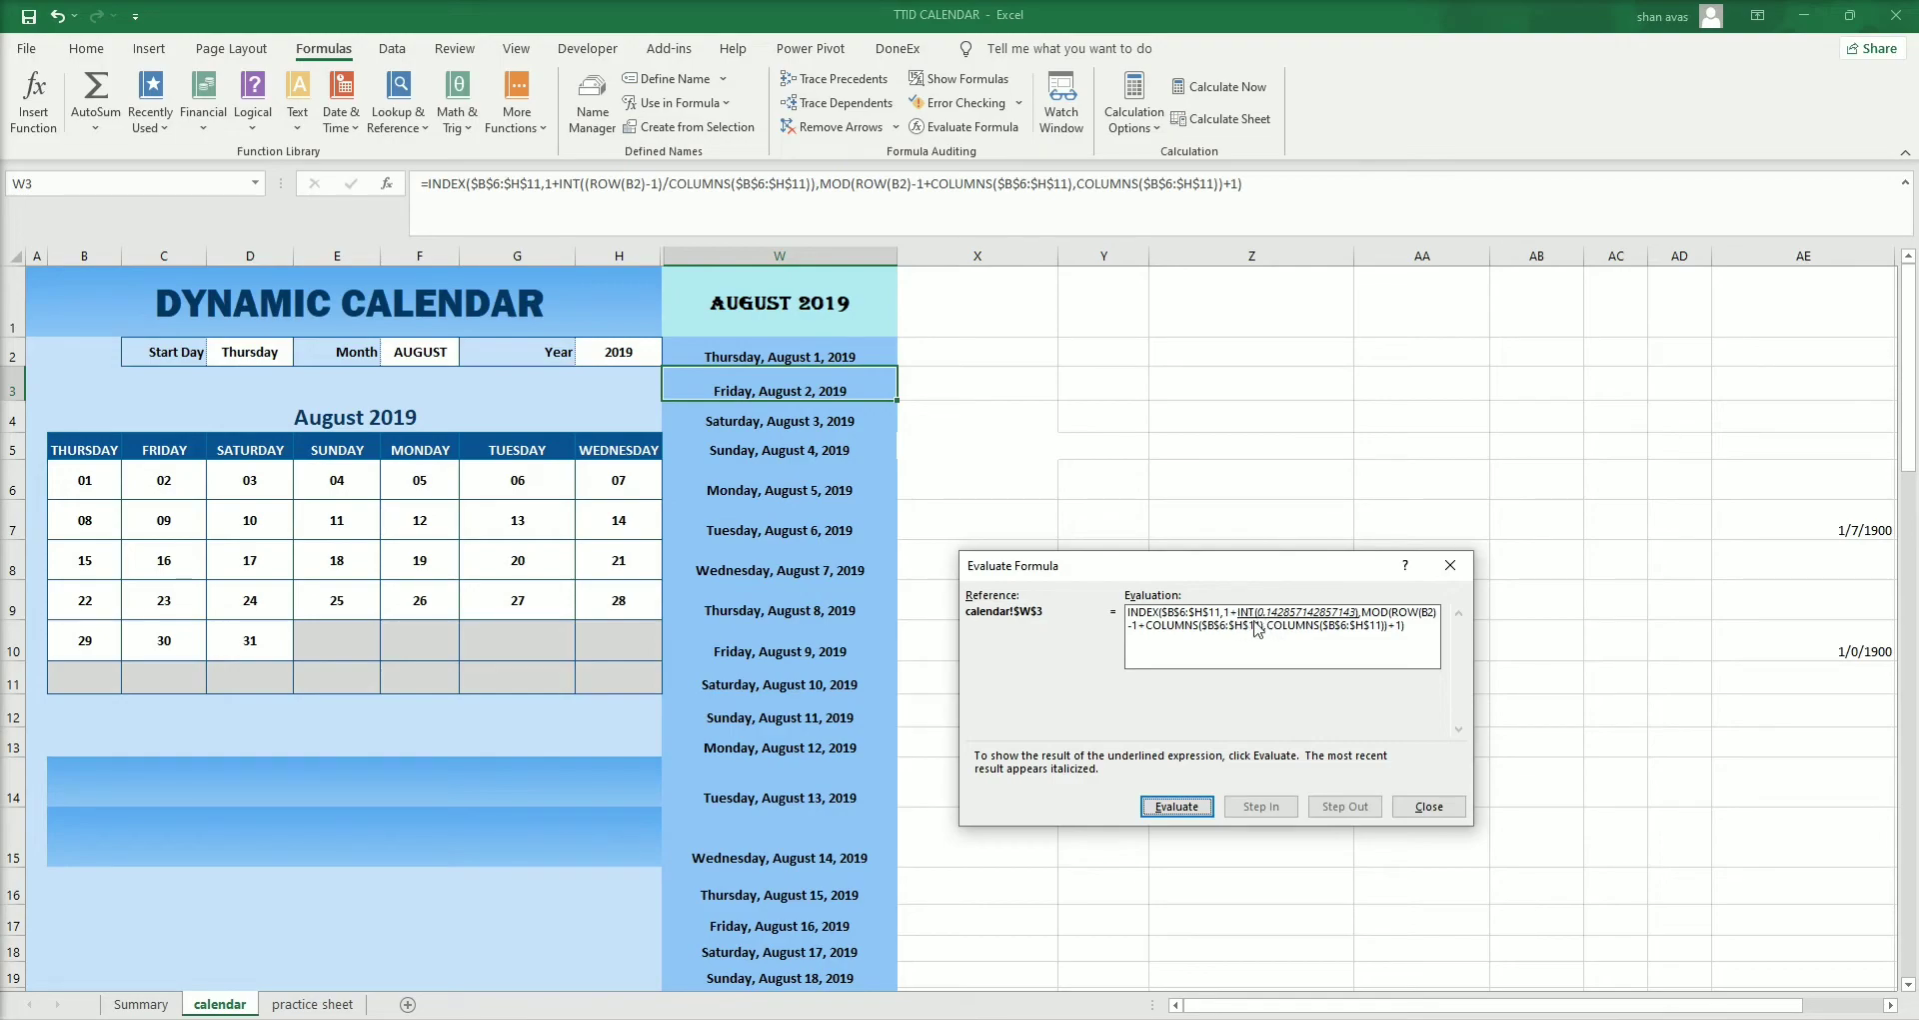
click(1177, 806)
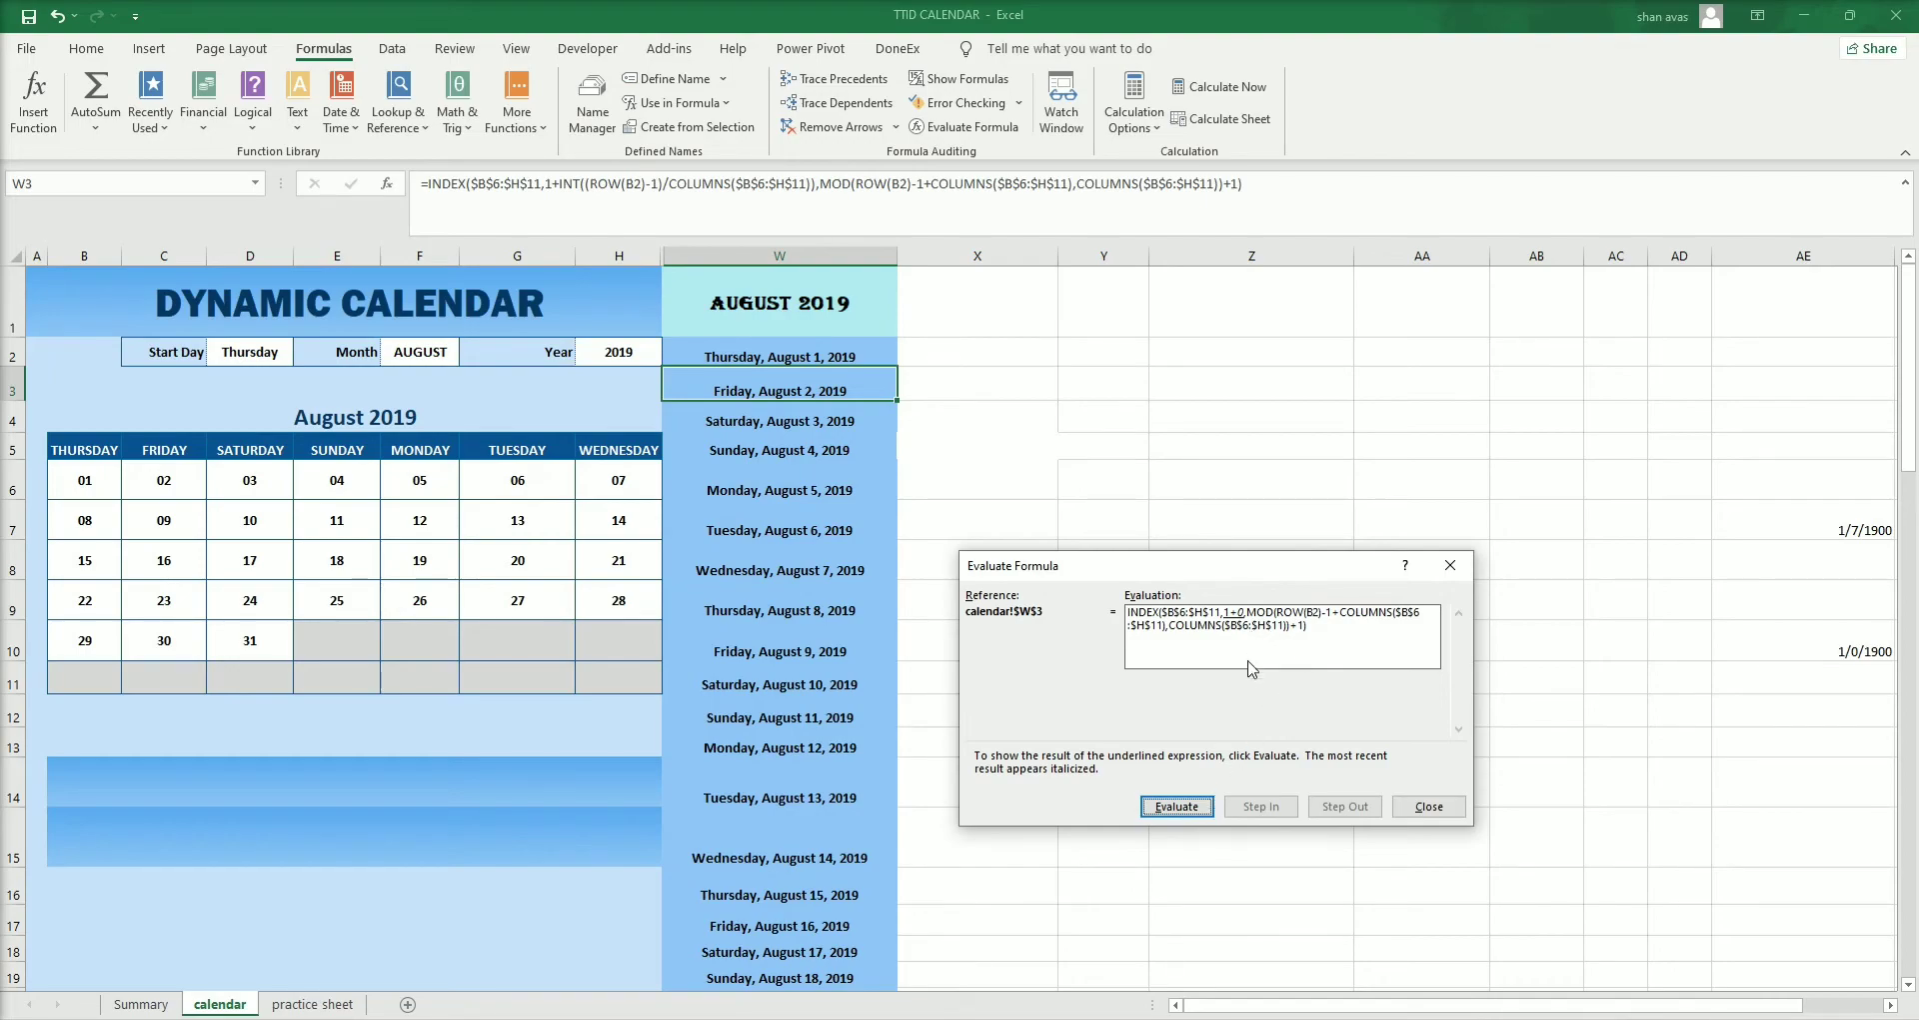
click(1176, 806)
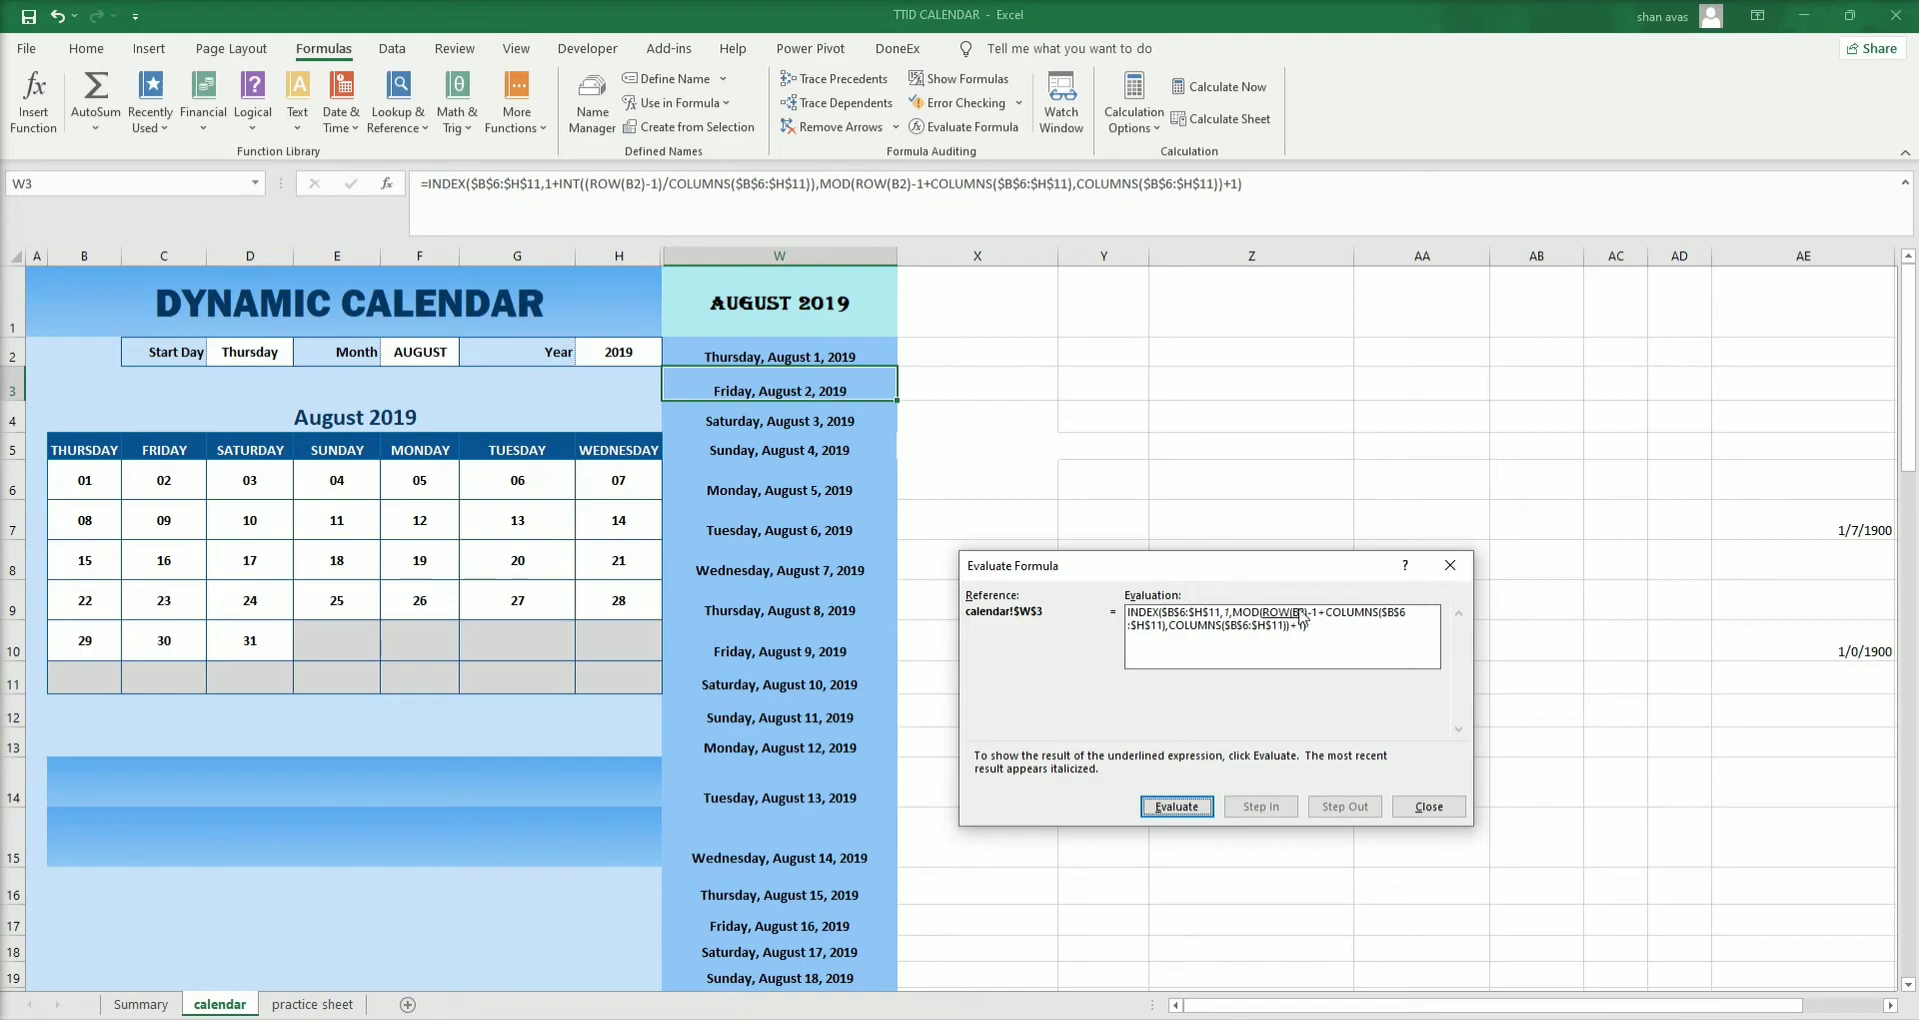
Continue evaluating W3 through the MOD column argument to the final INDEX result and close the evaluation.
click(1199, 805)
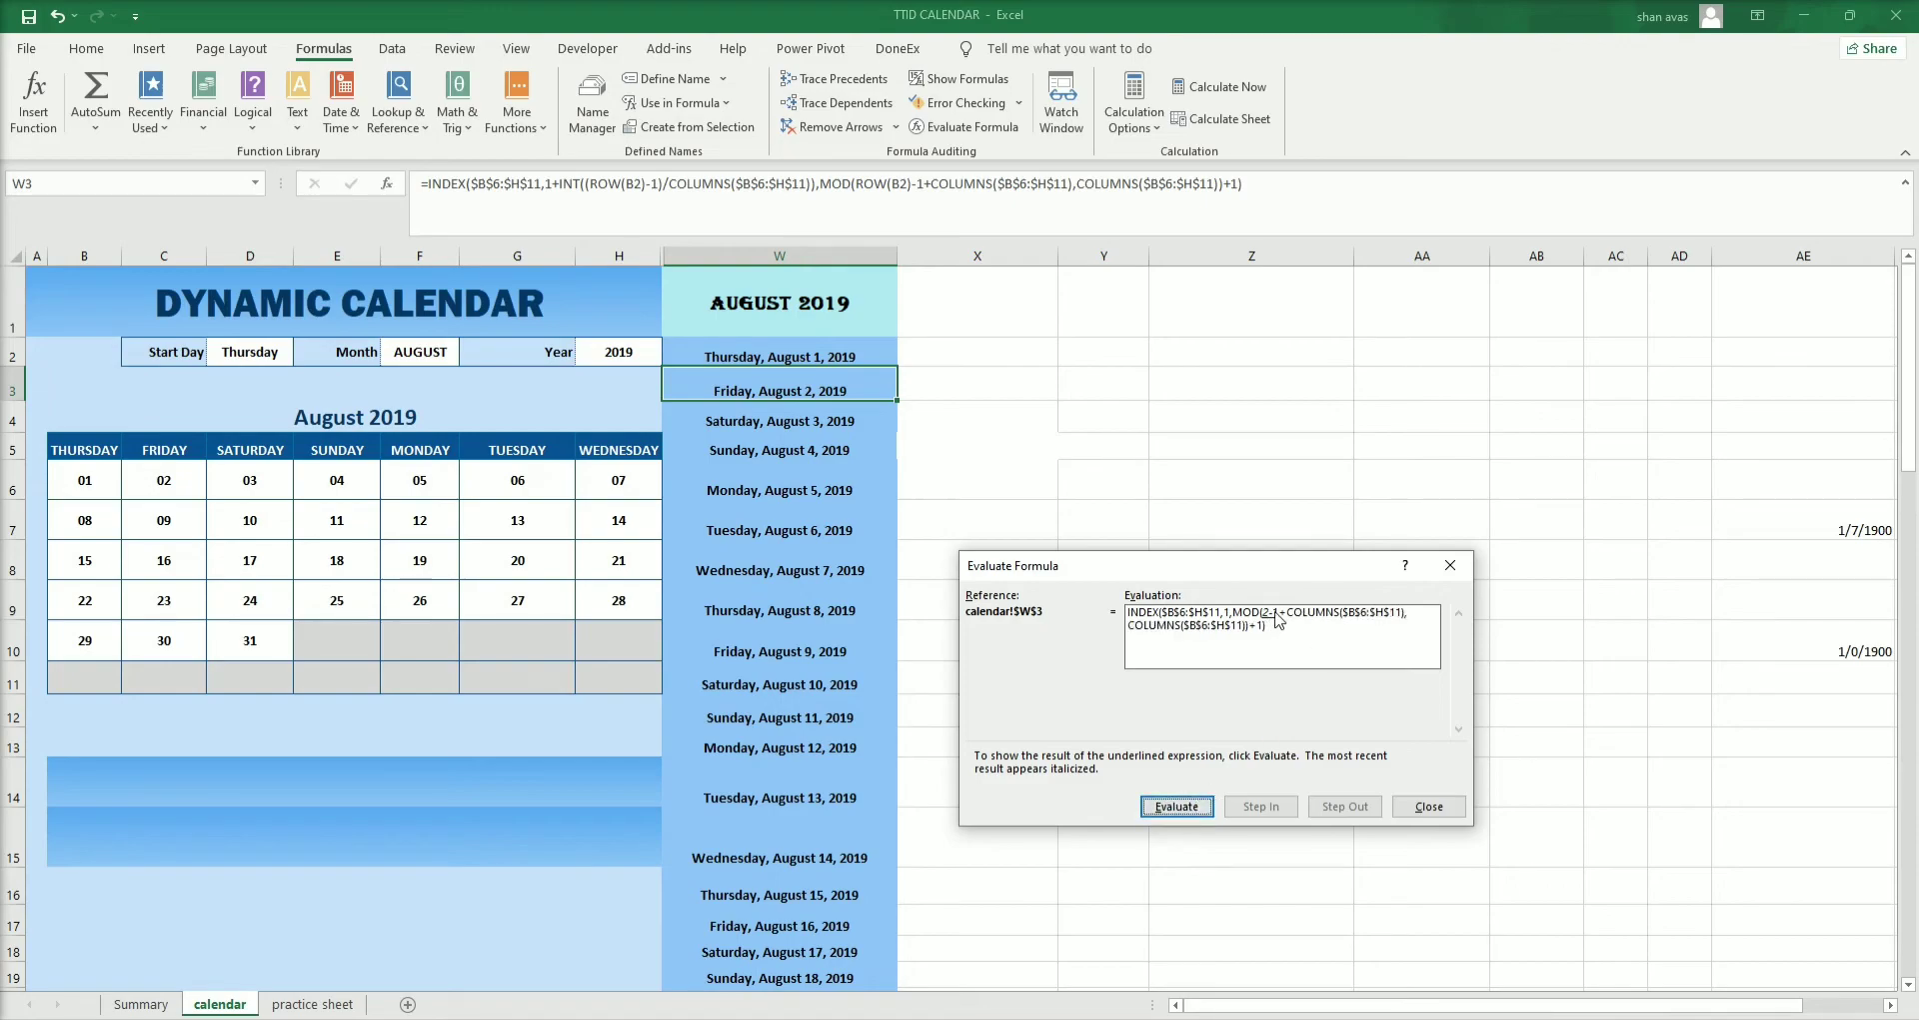
click(1199, 808)
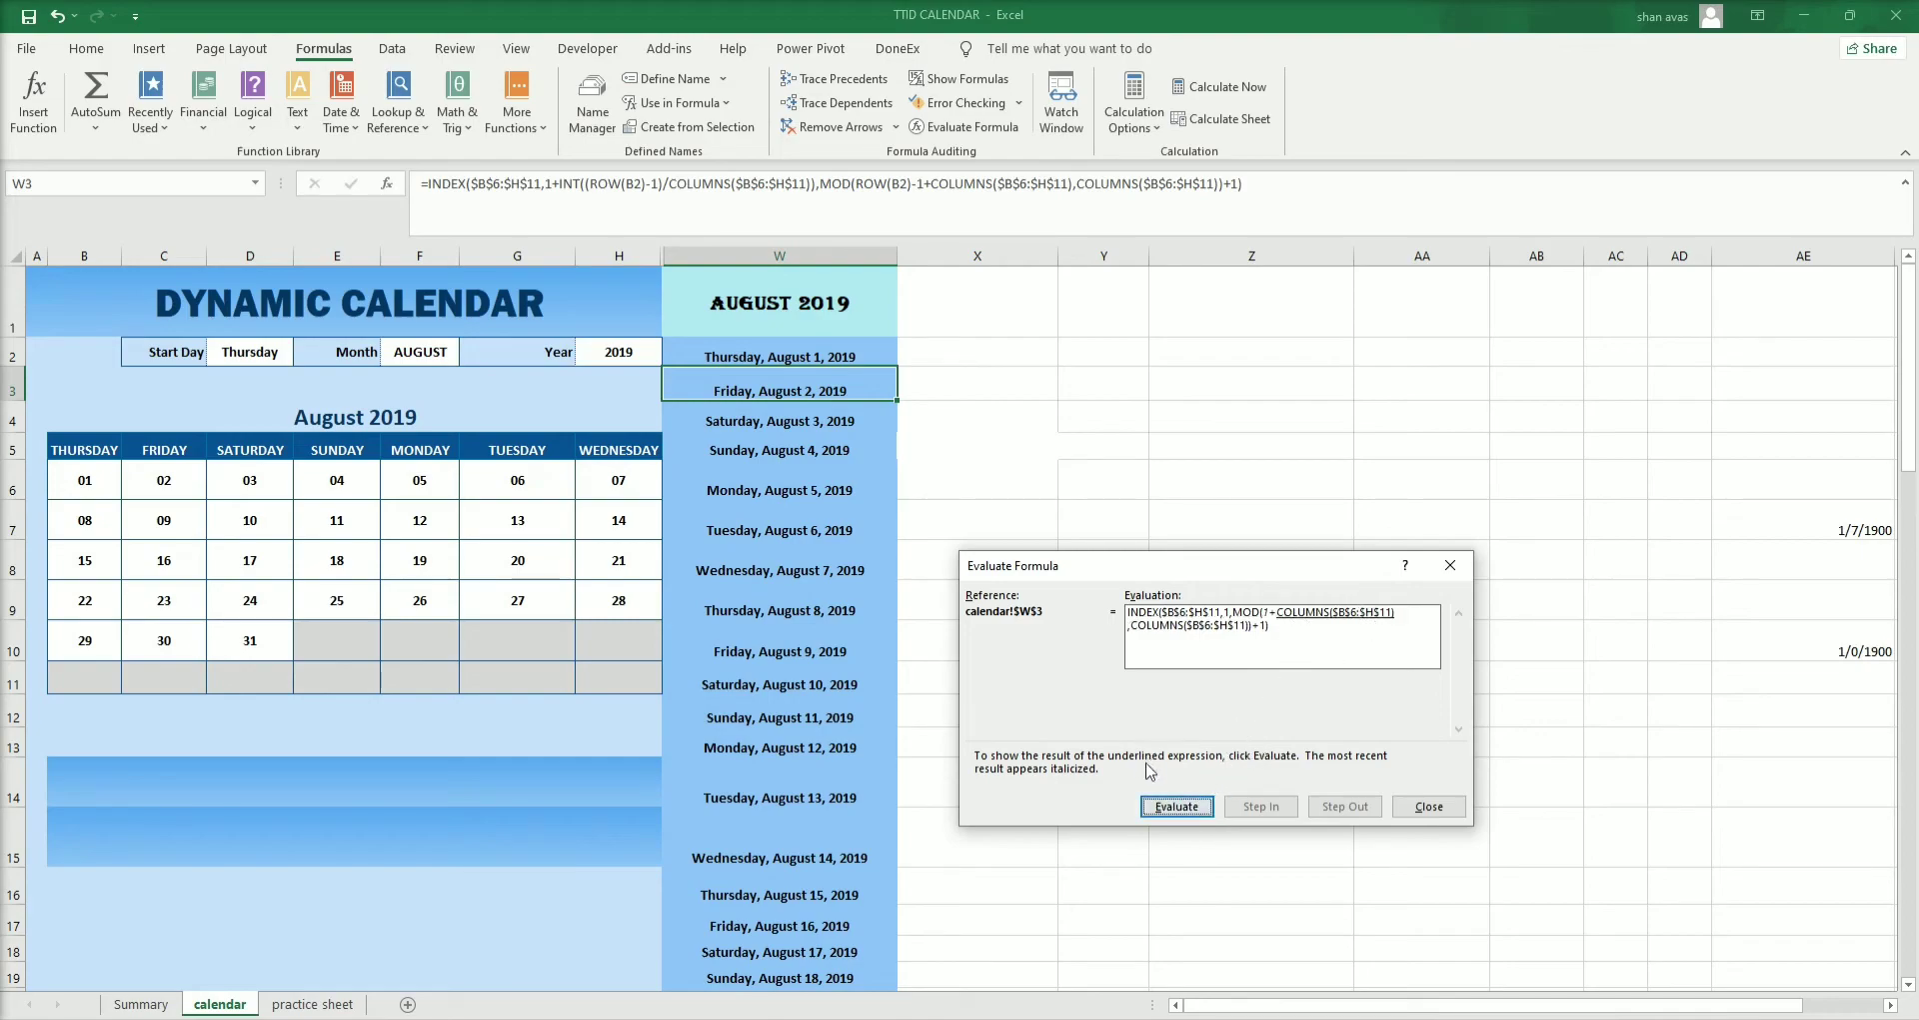
click(1172, 807)
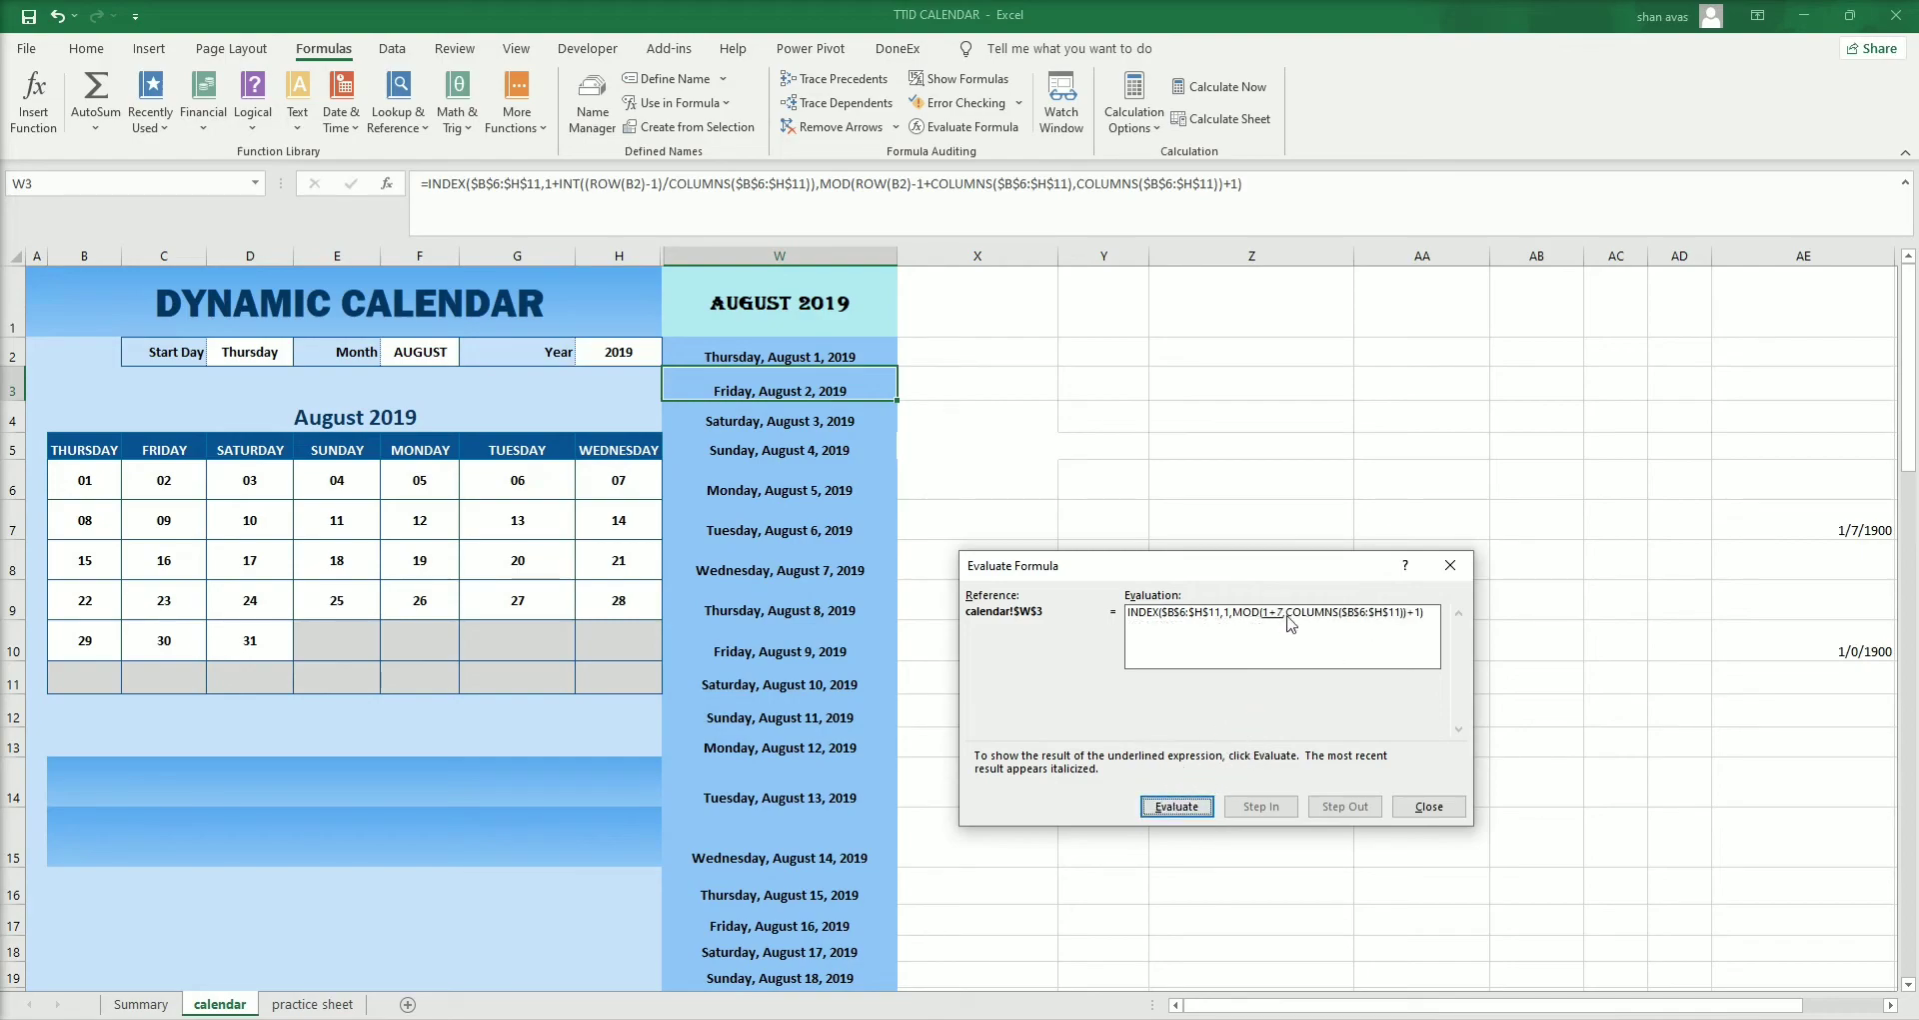
click(1199, 810)
click(1187, 807)
click(1177, 806)
key(Return)
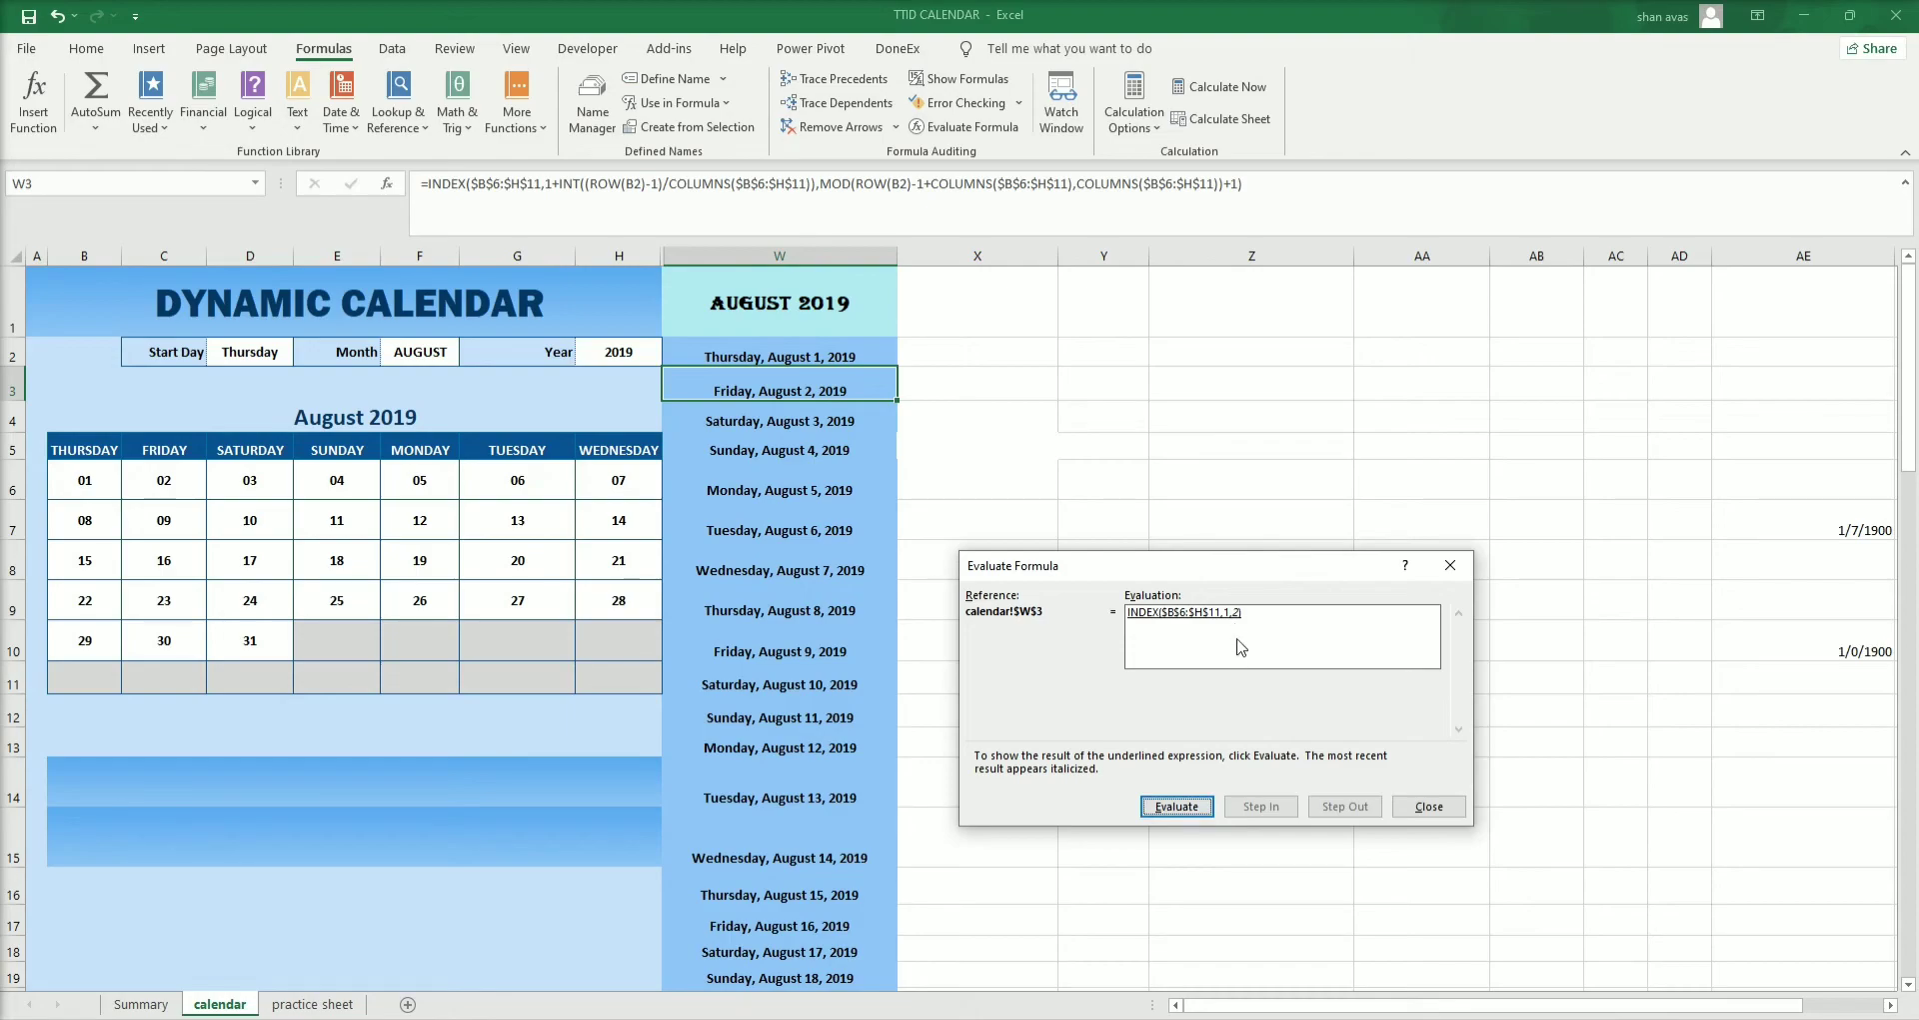
click(1177, 806)
click(1427, 807)
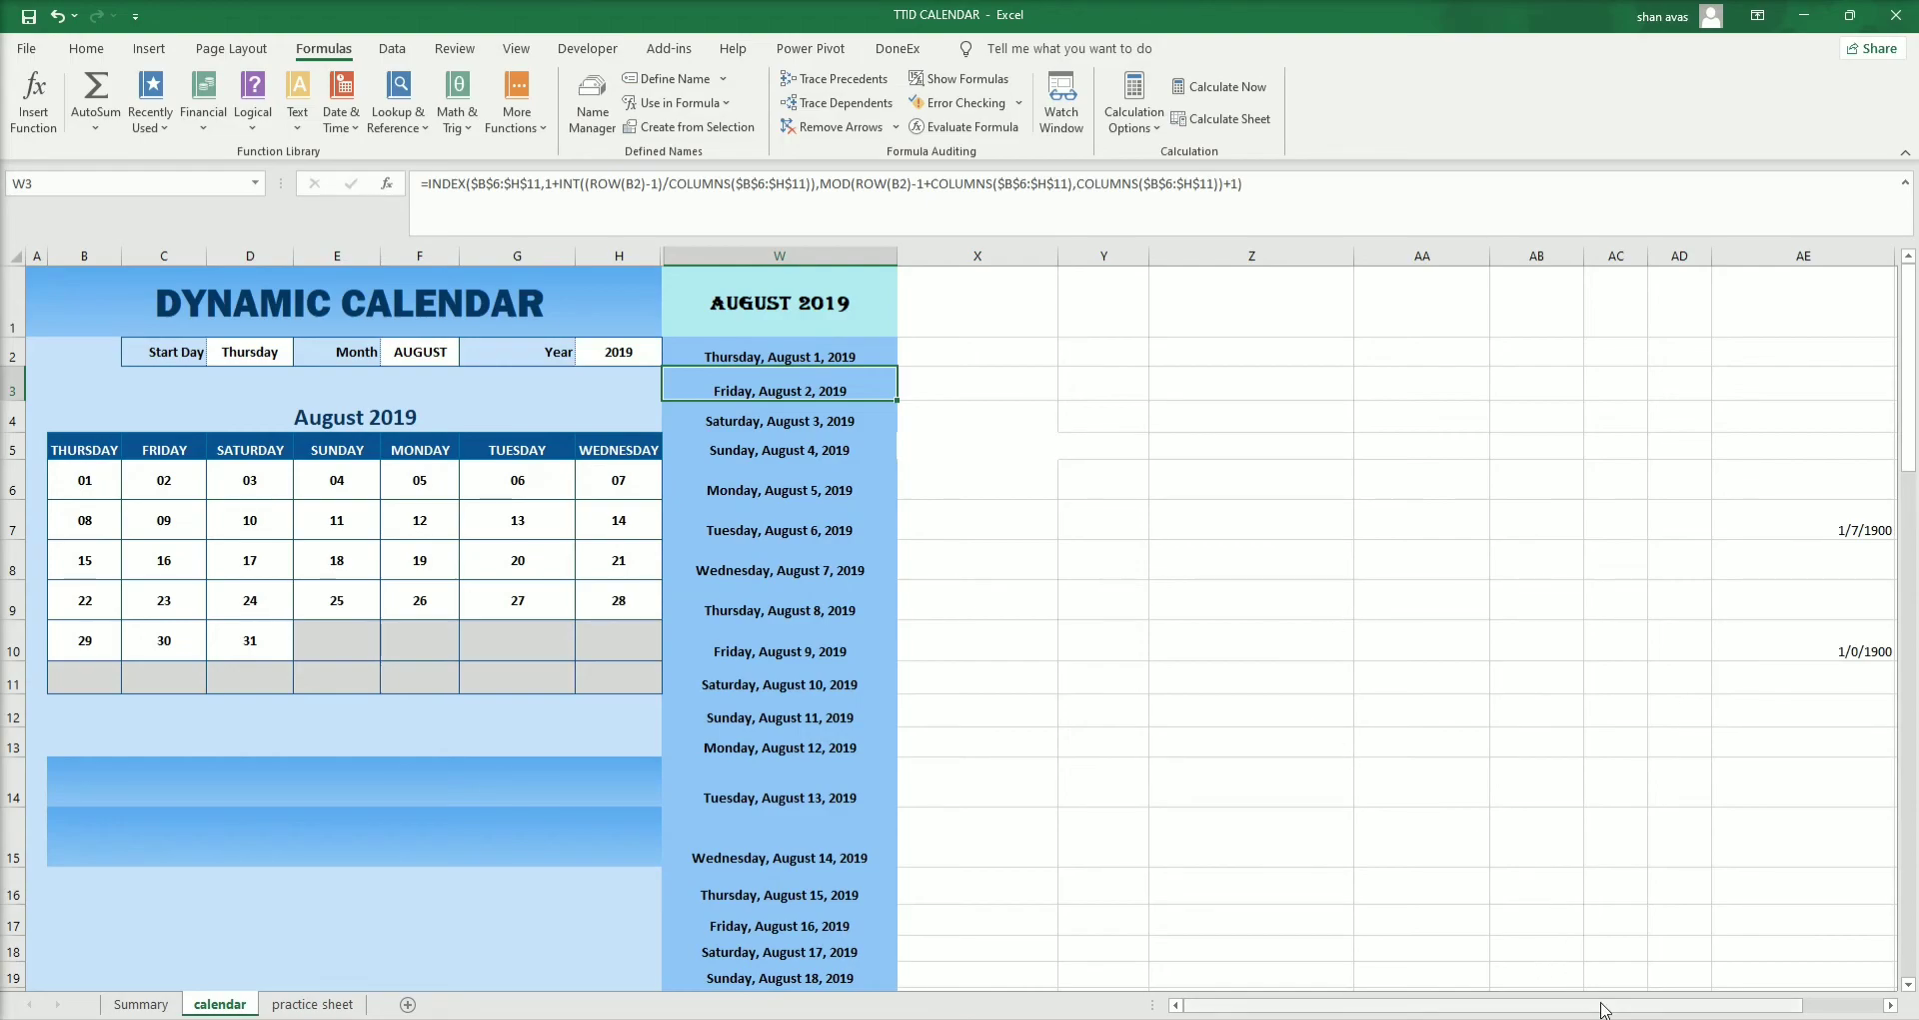
Replace the content of cell AH4 with =INT(1/7) to test the INT part of the formula.
drag(1604, 1003, 1715, 998)
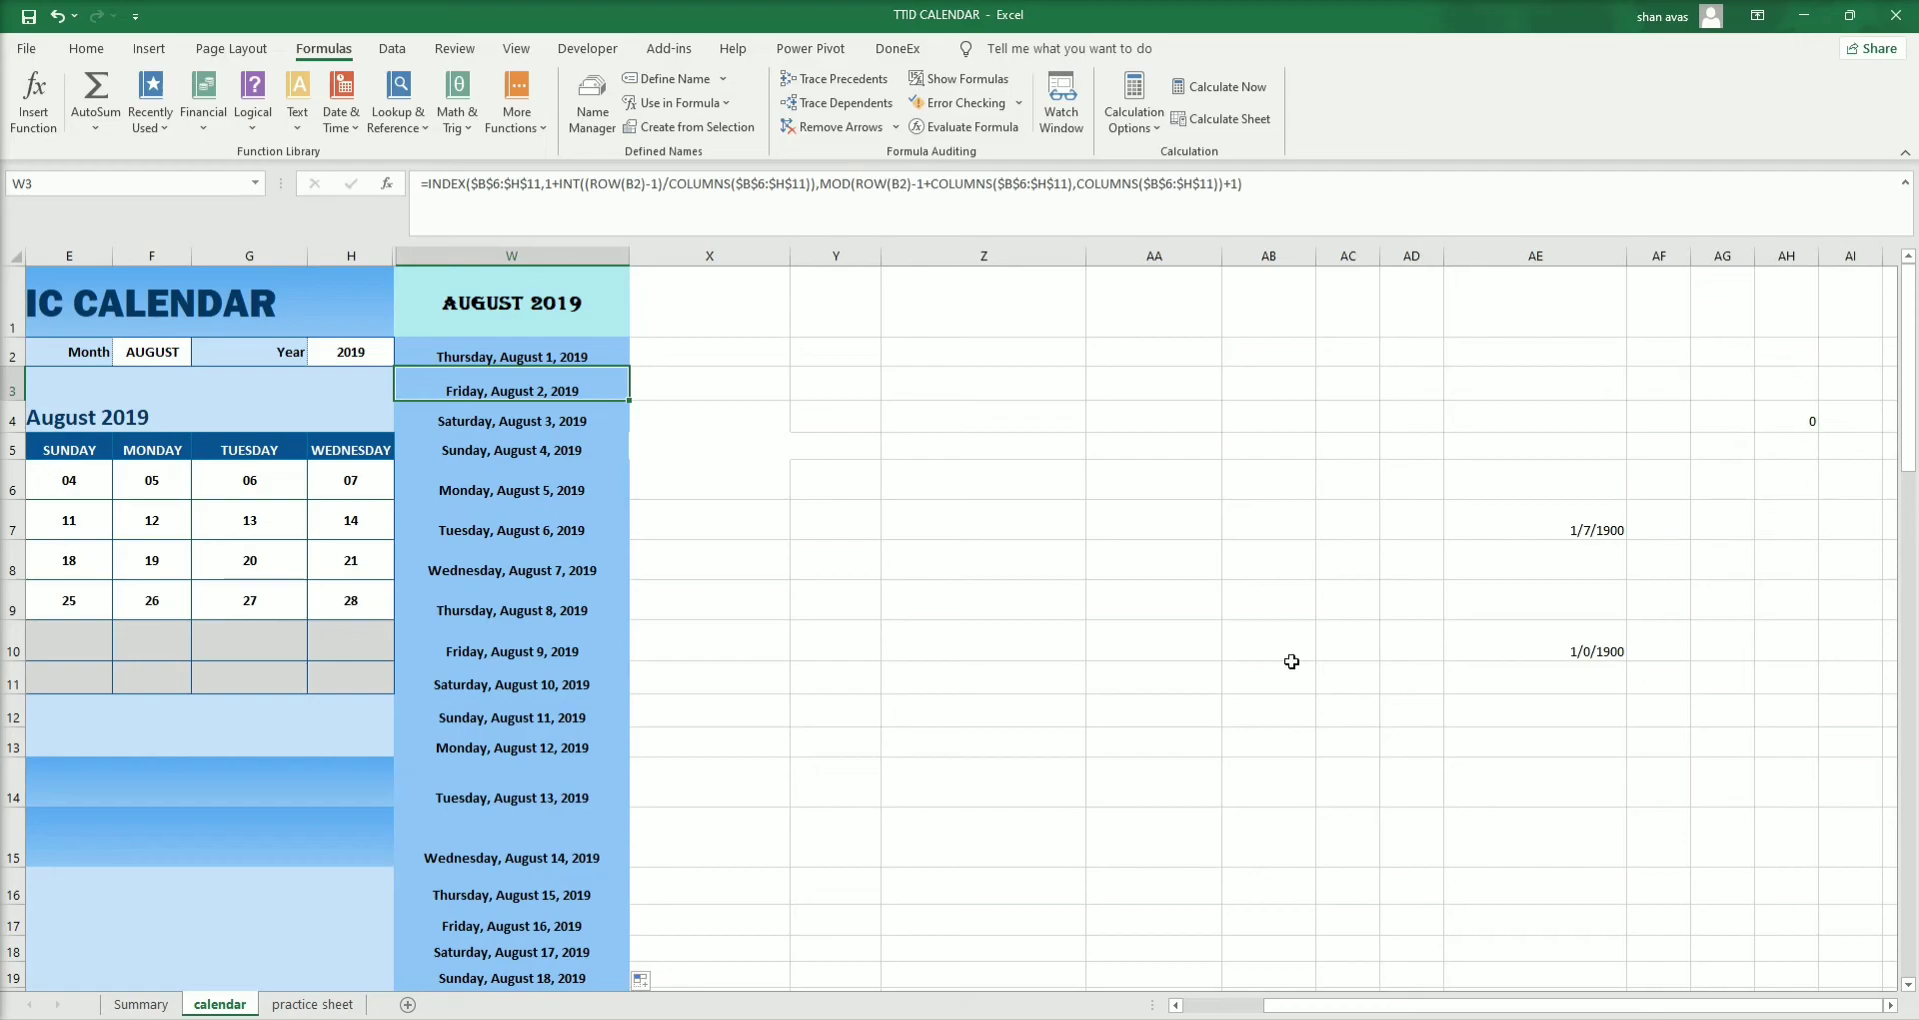
click(1797, 421)
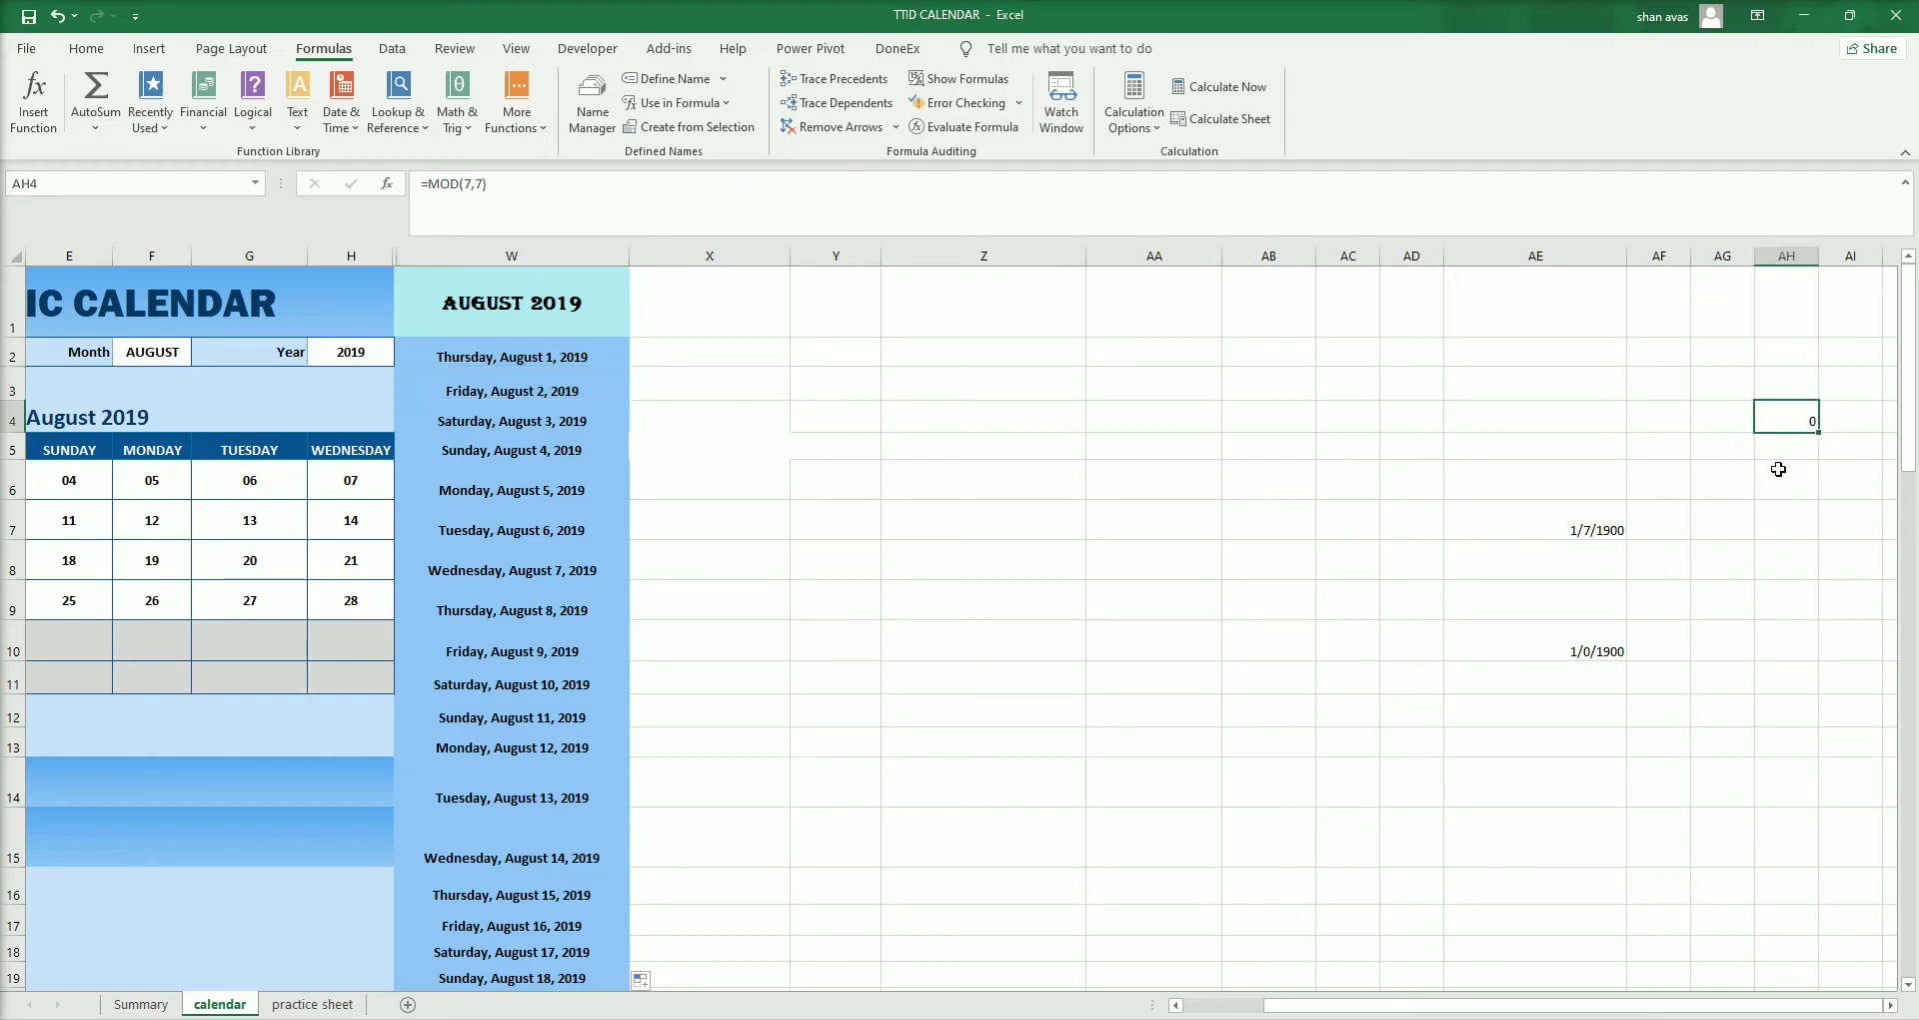
text(=)
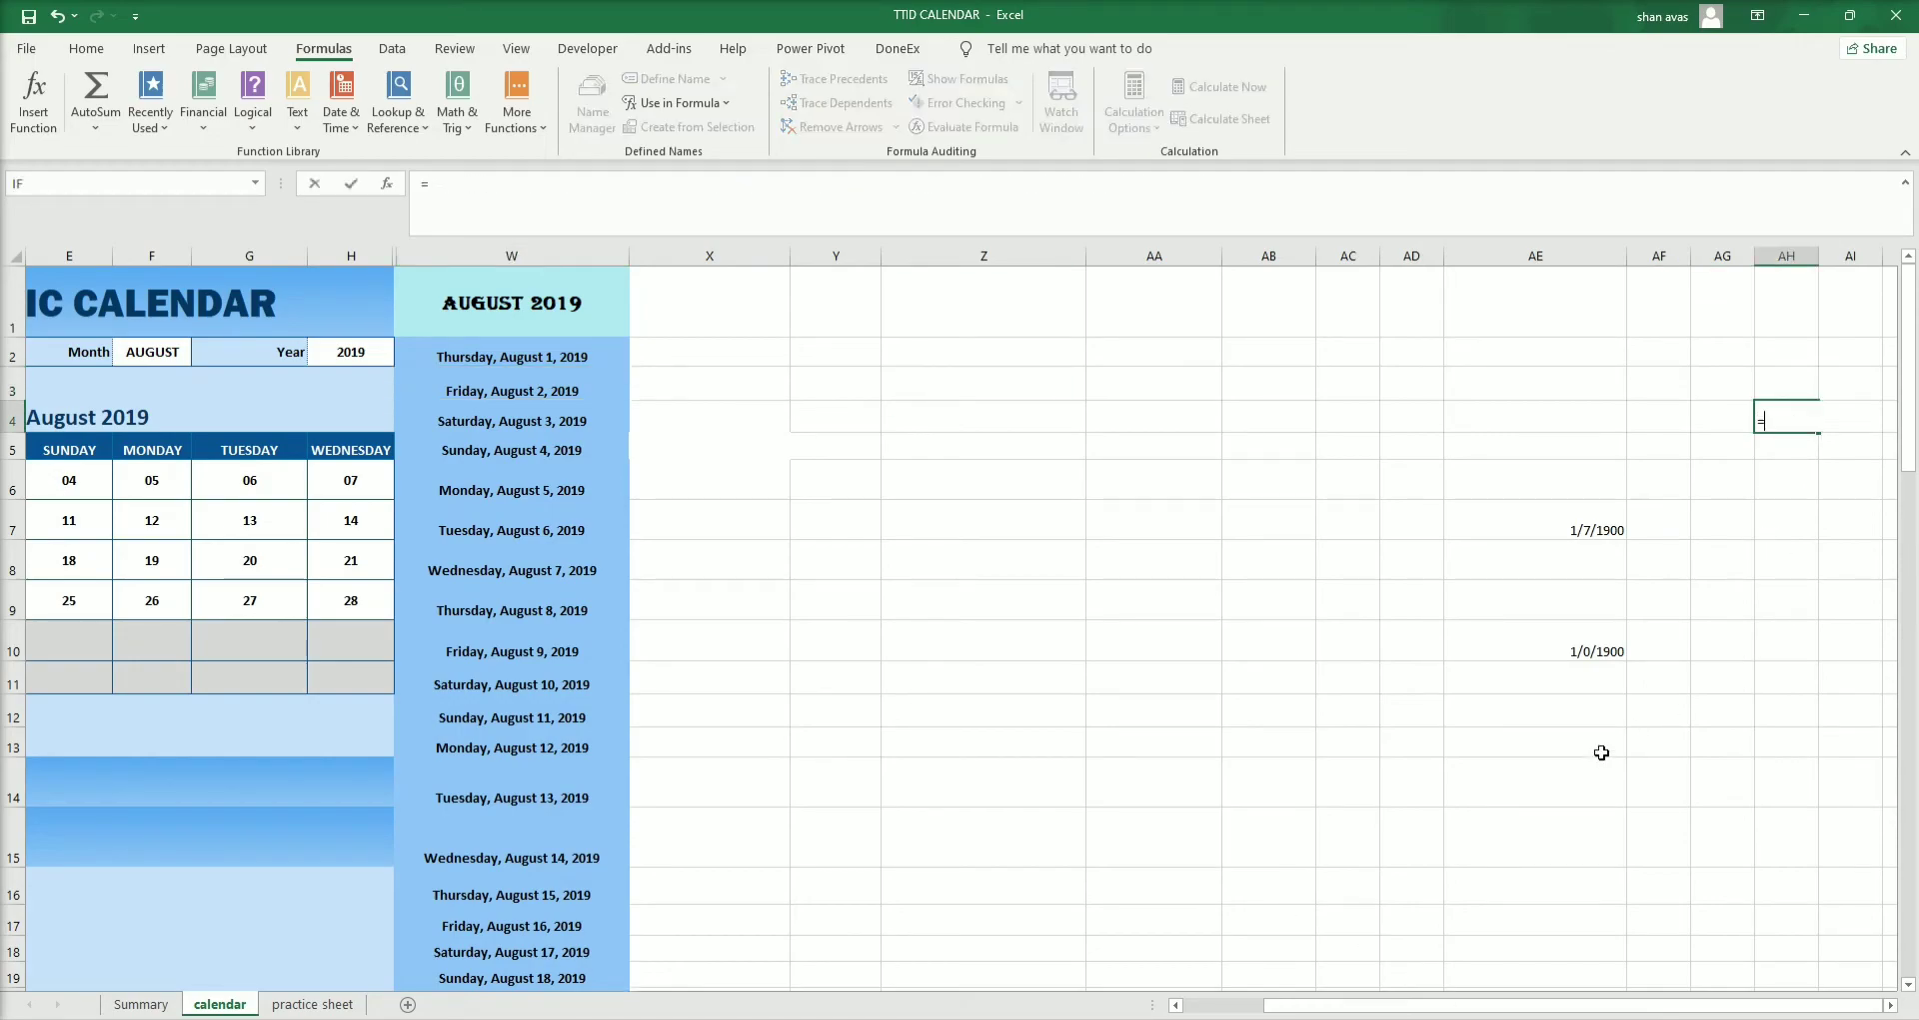
text(INT()
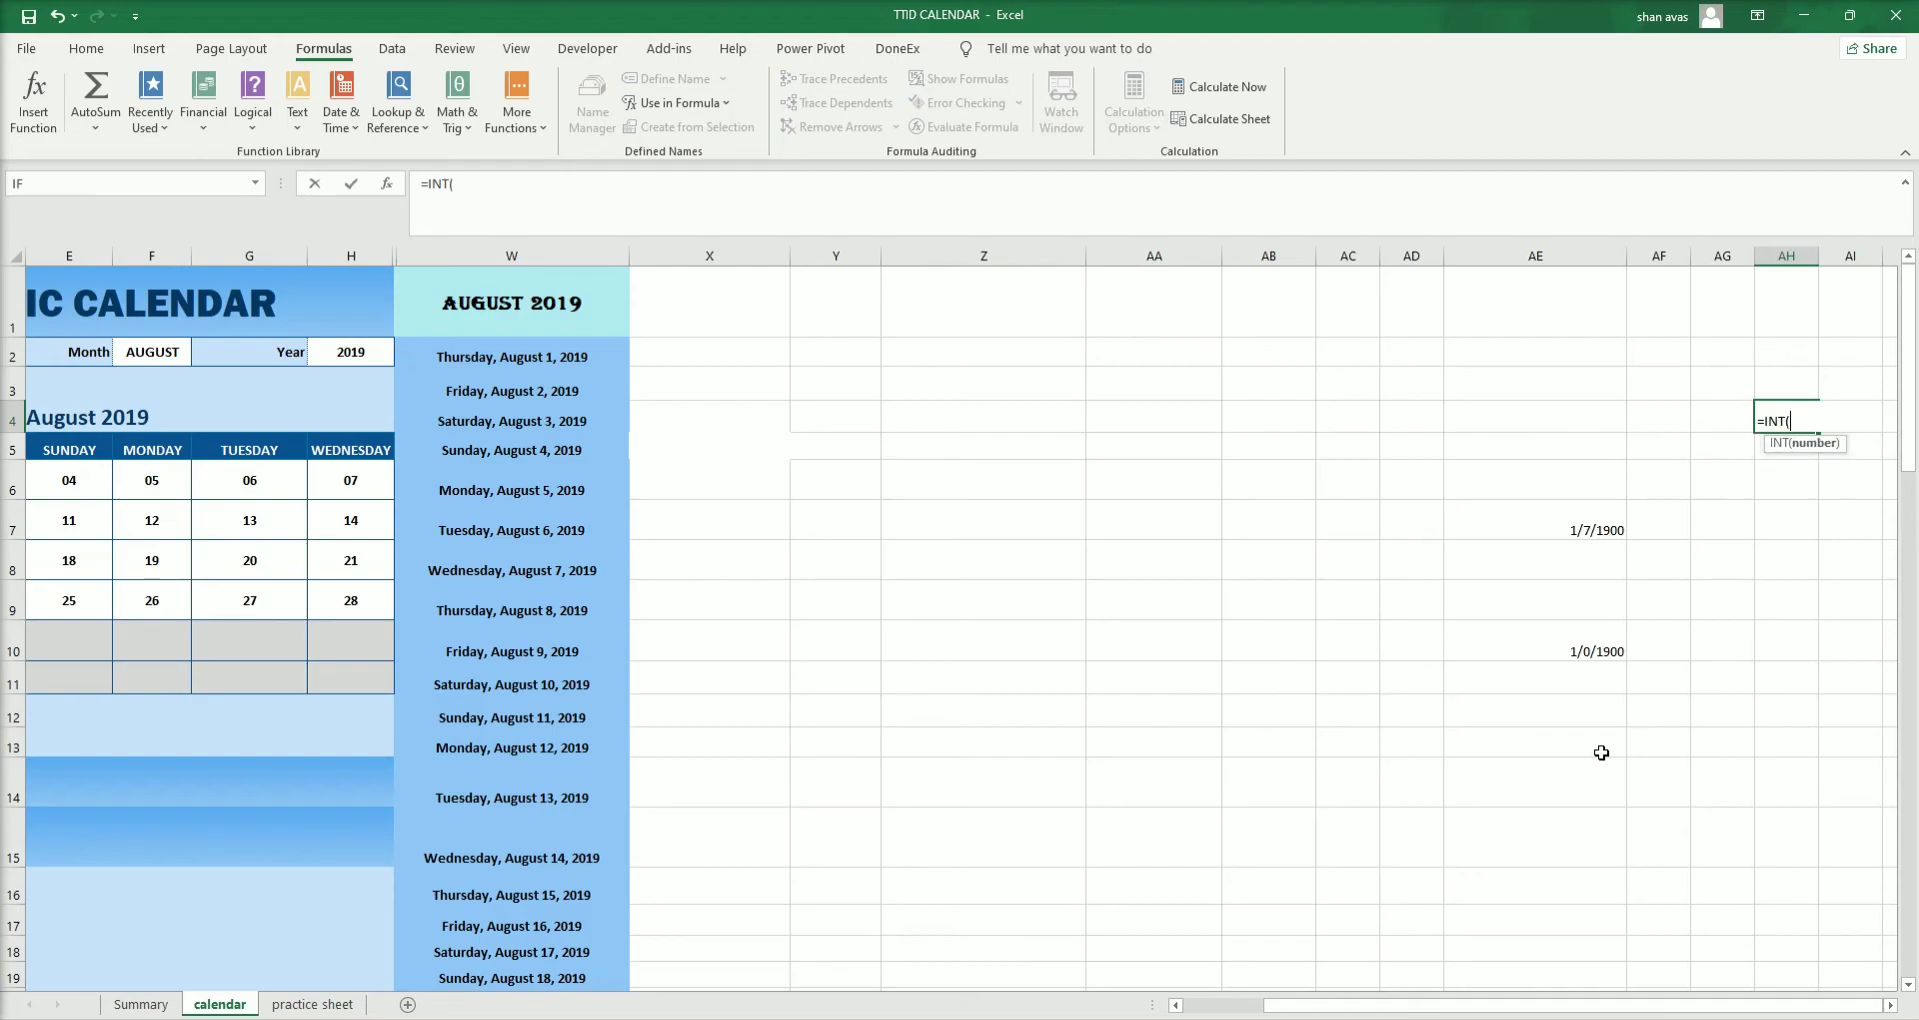
text(1/7))
key(Return)
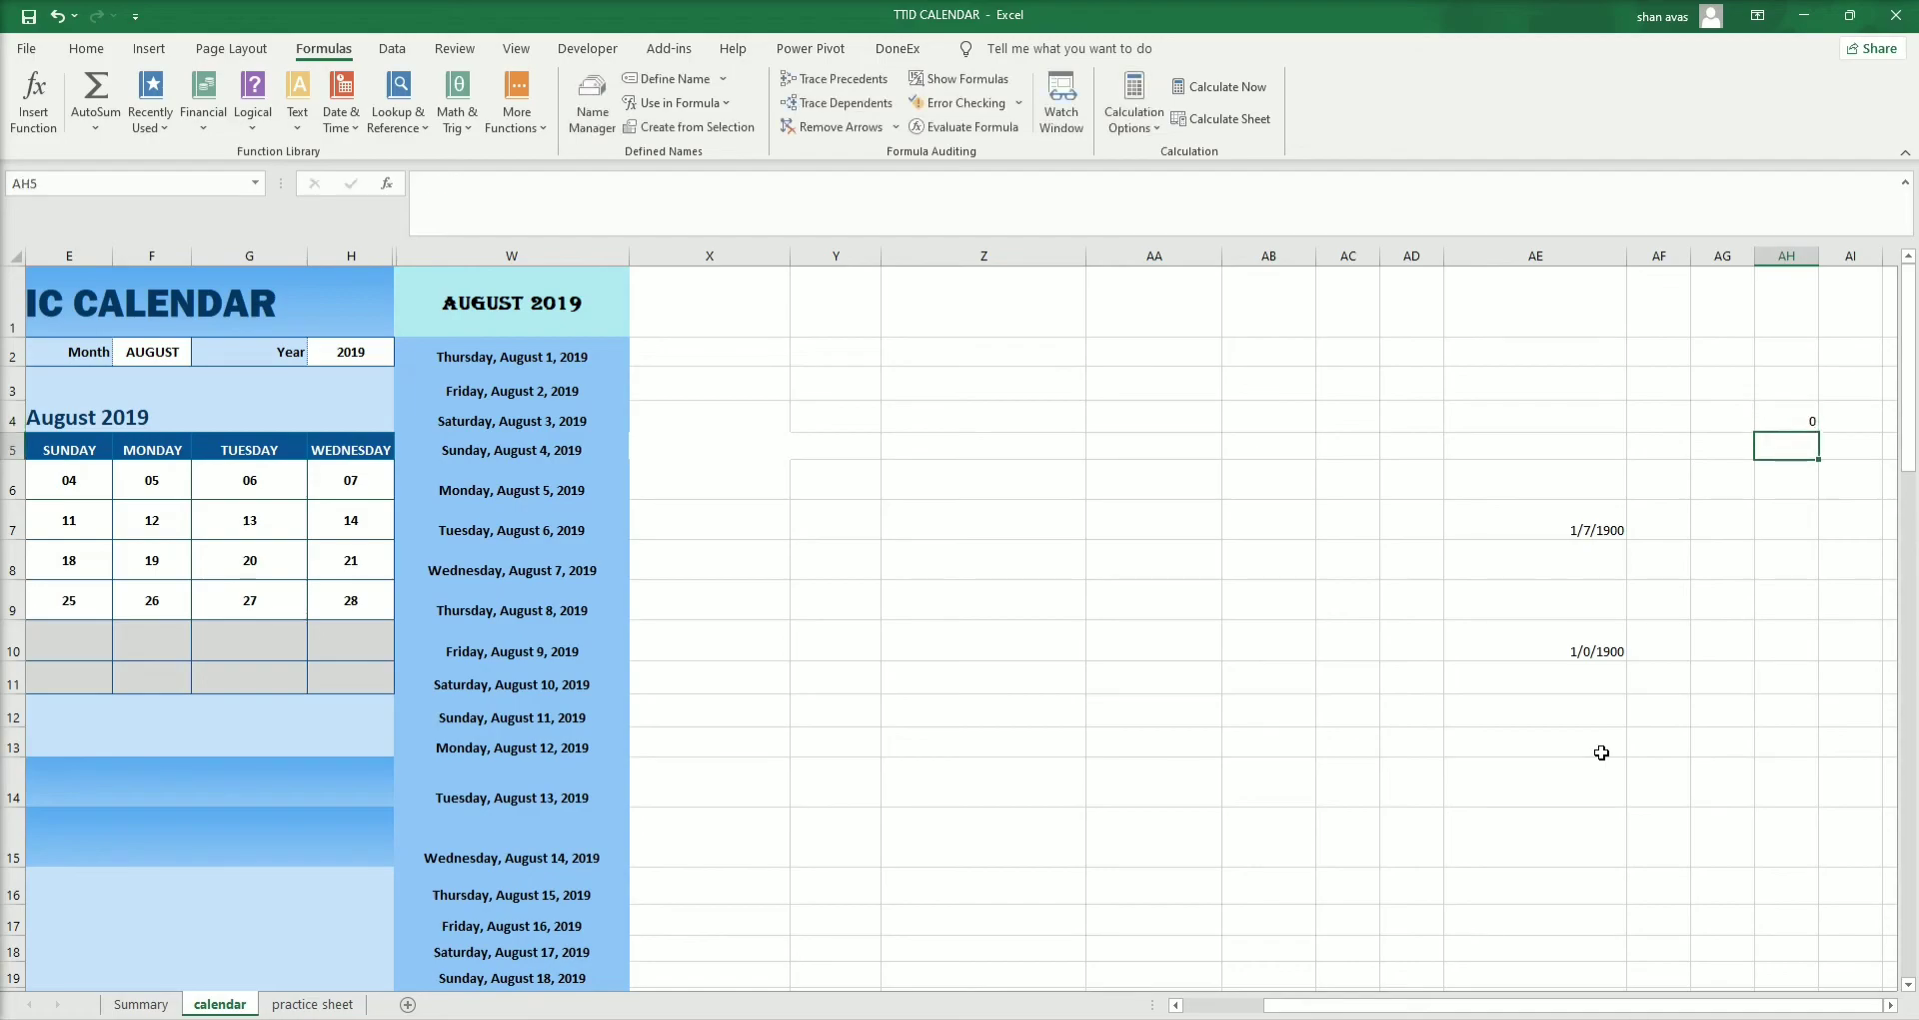
Remove the INT function from the AH4 formula so that it calculates only =1/7.
click(1800, 417)
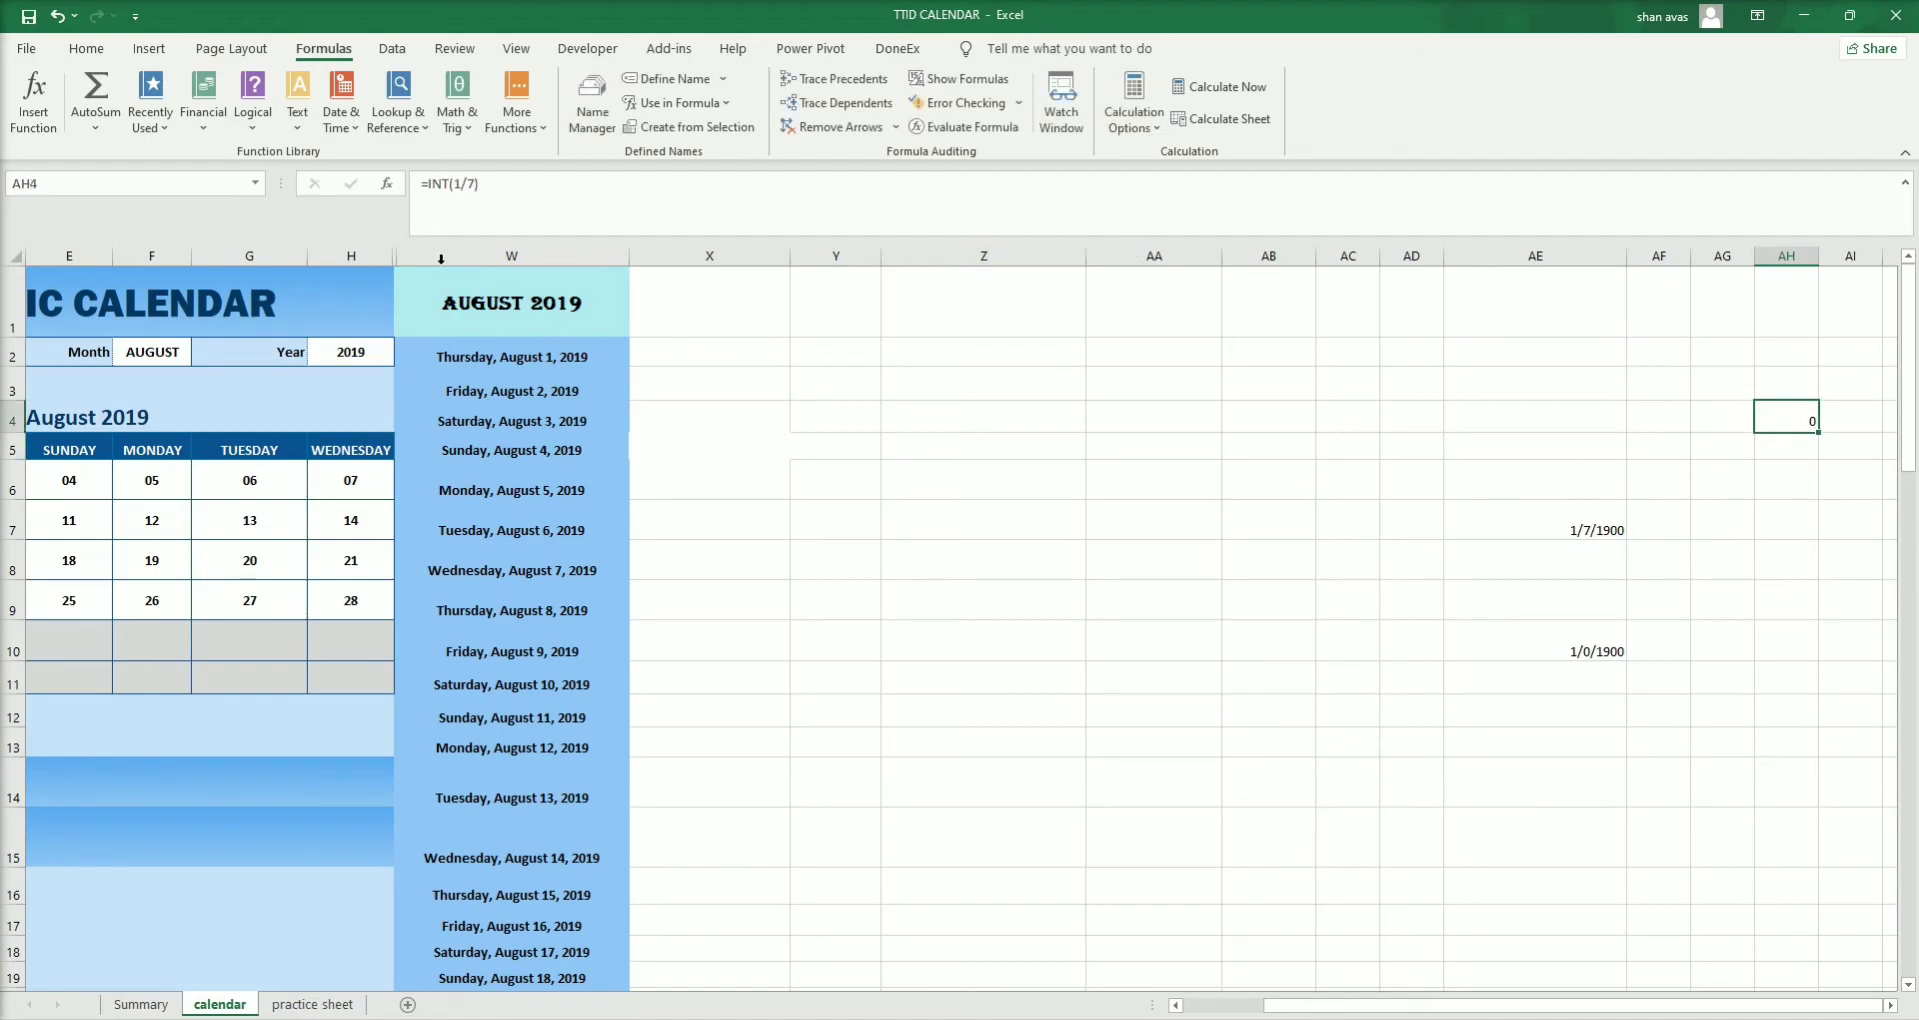
click(454, 184)
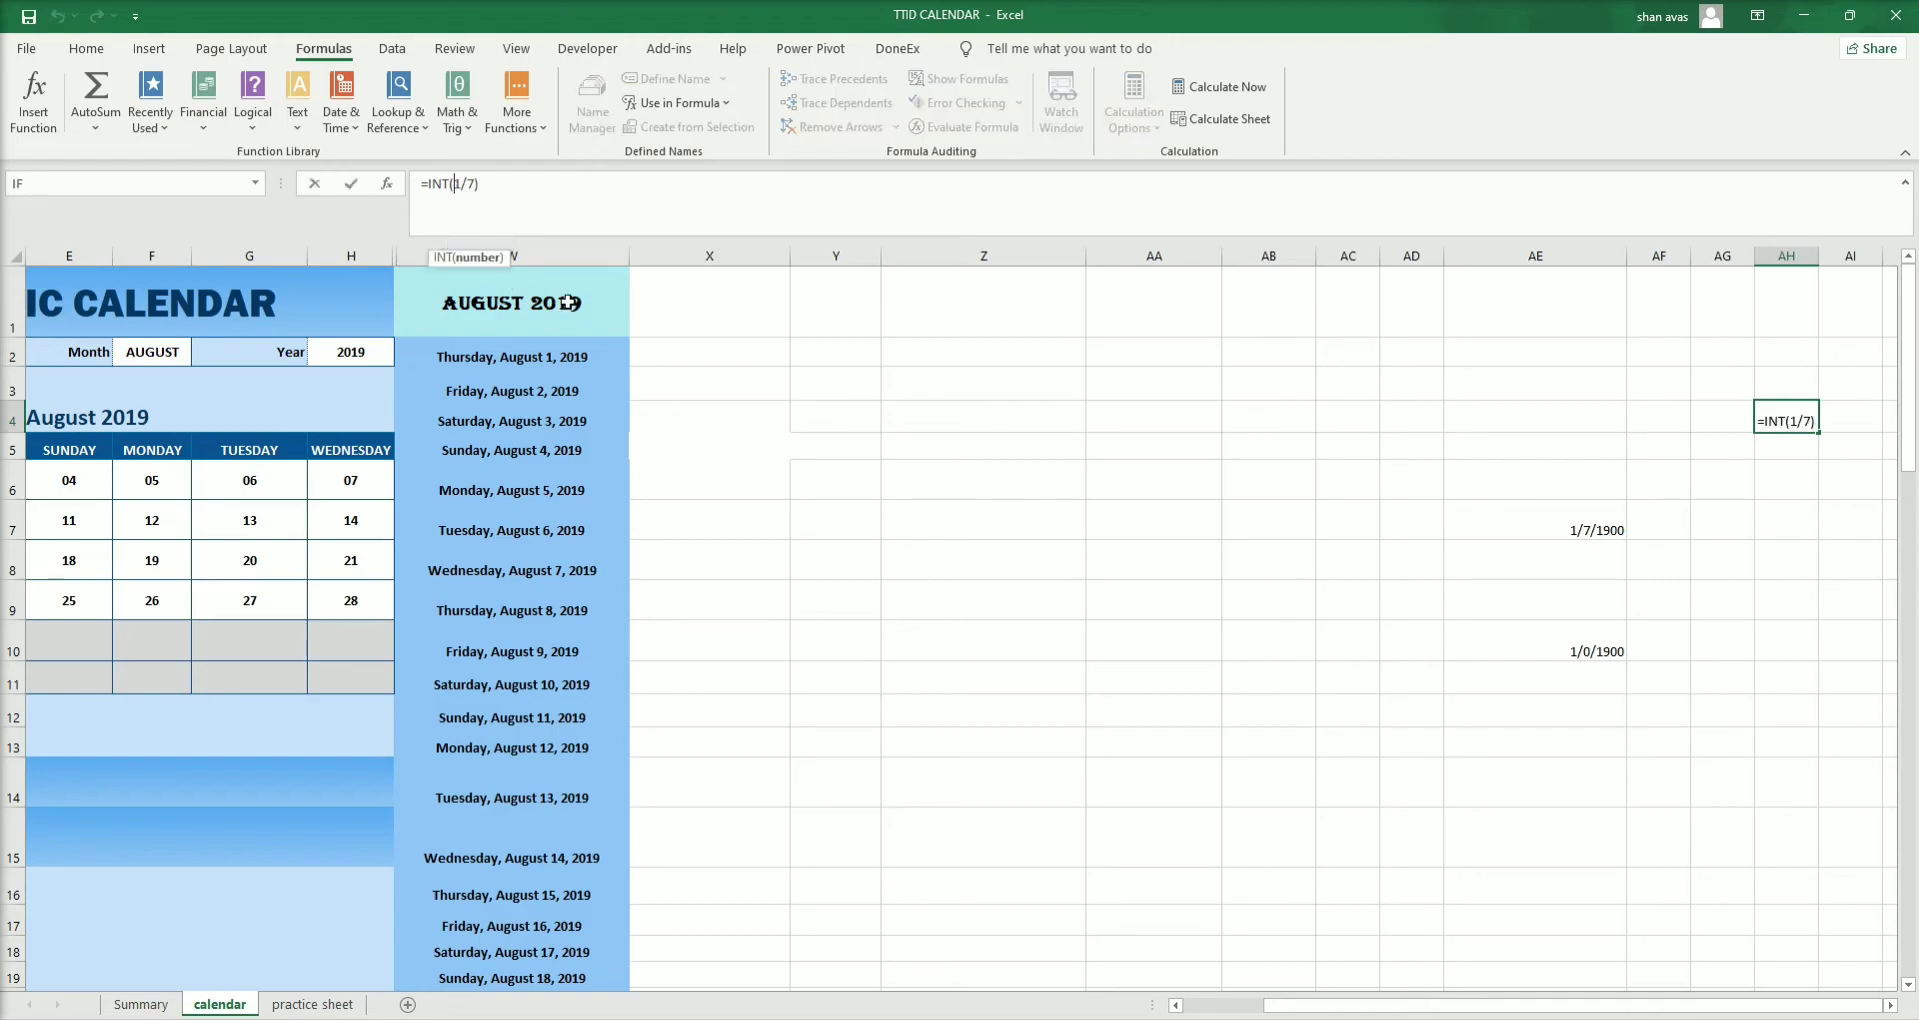
key(BackSpace)
key(BackSpace)
key(BackSpace)
key(BackSpace)
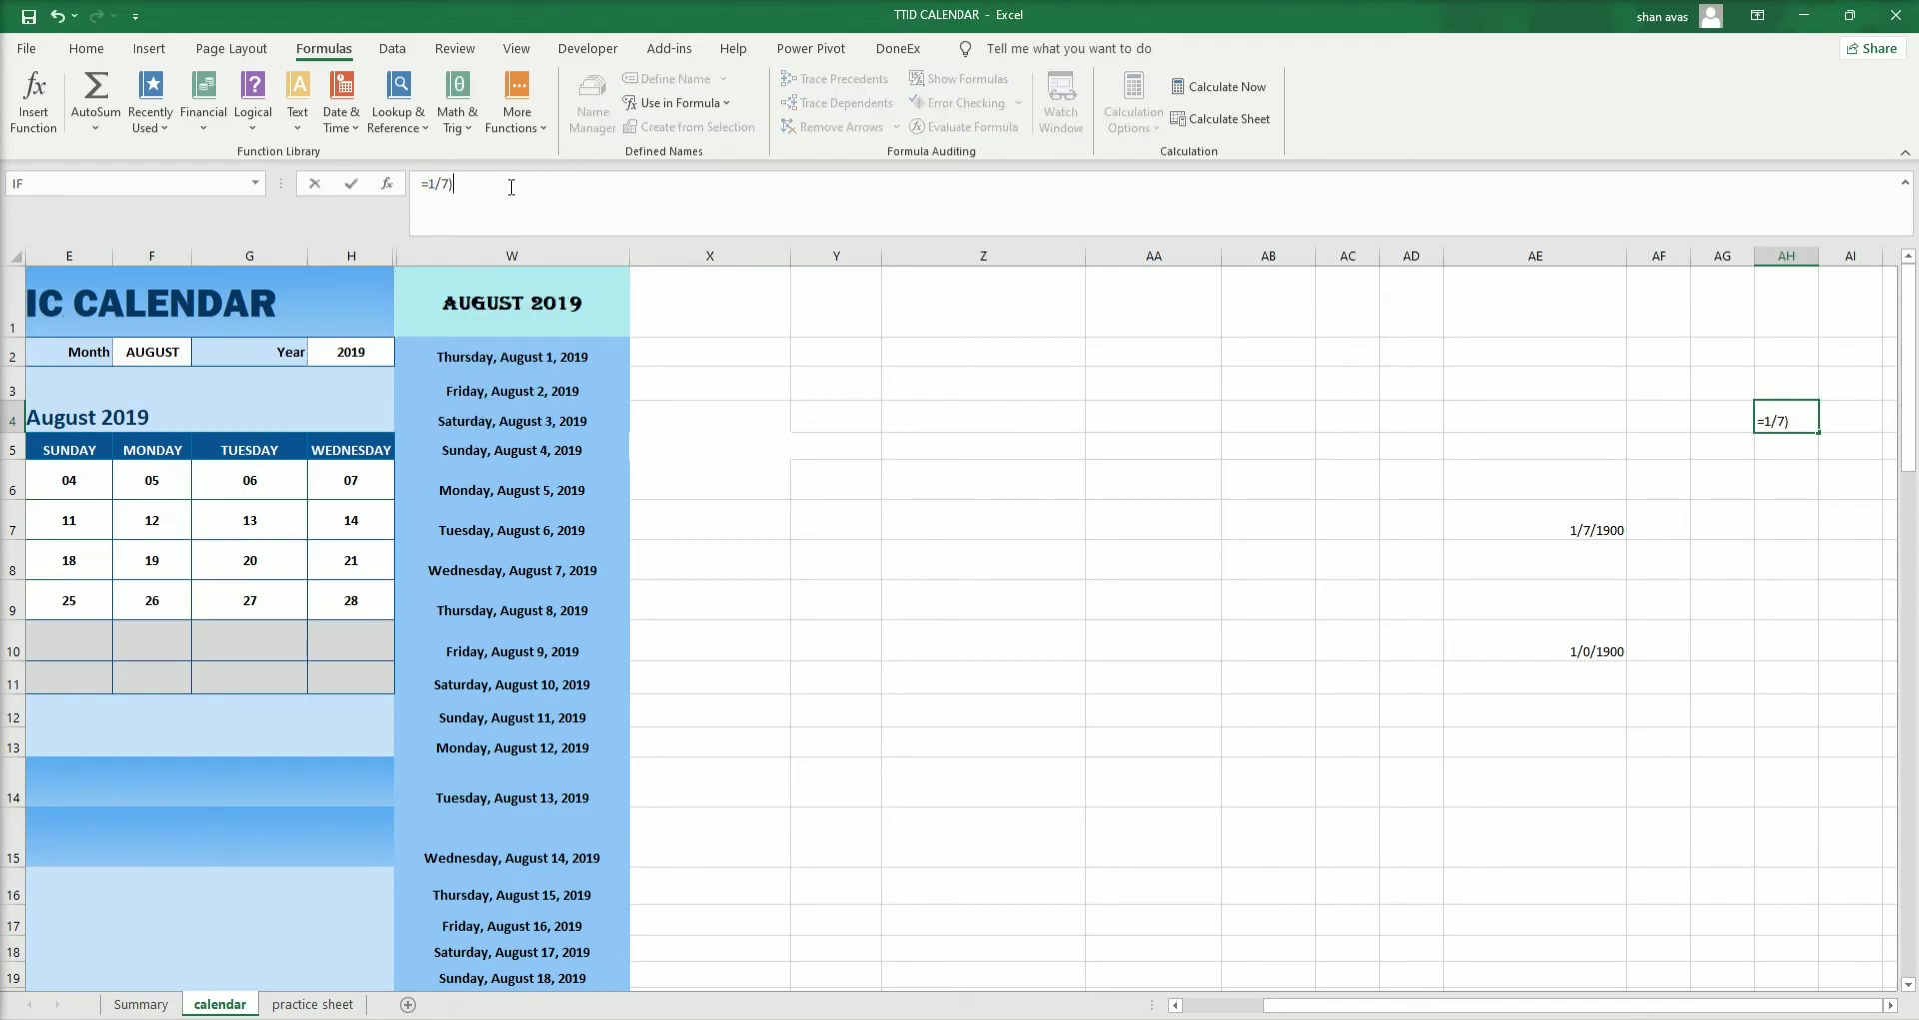
key(Return)
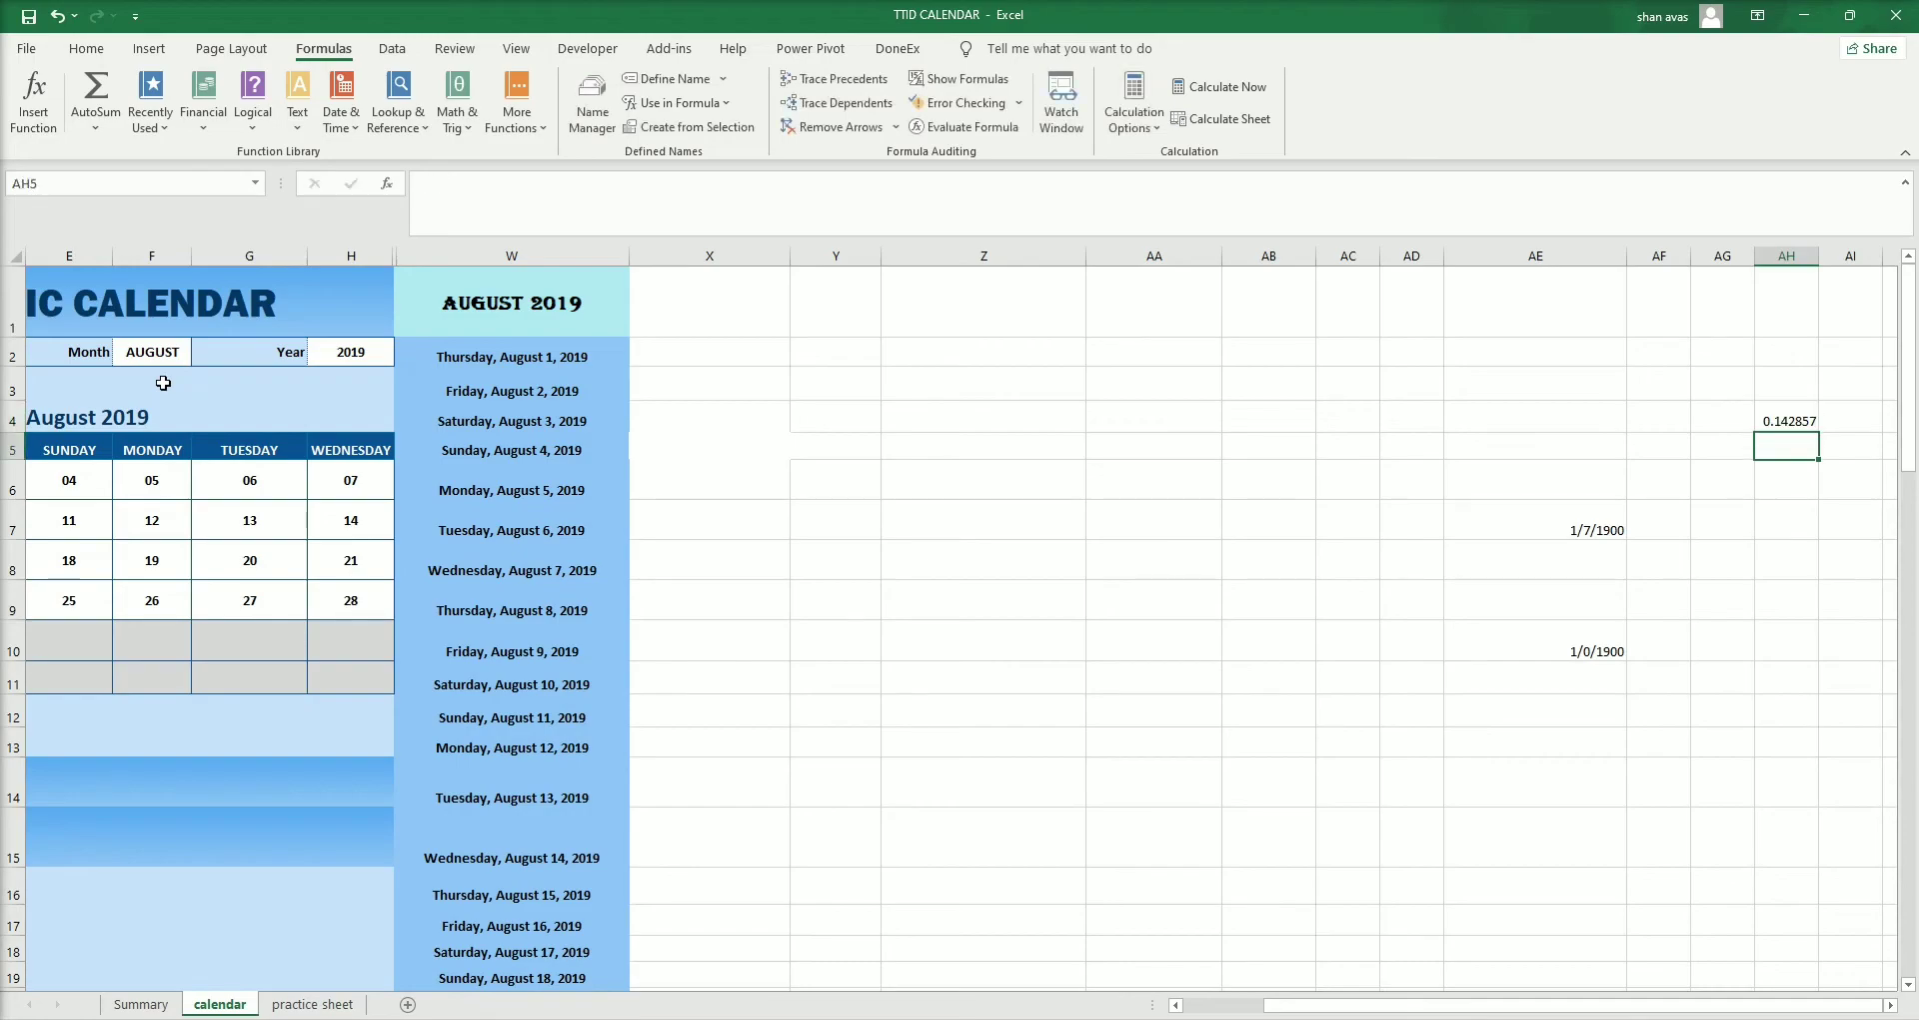
Examine the W3 formula against the calendar grid, and inspect calendar cell B7 and the matching formula in W9.
click(1734, 412)
click(491, 384)
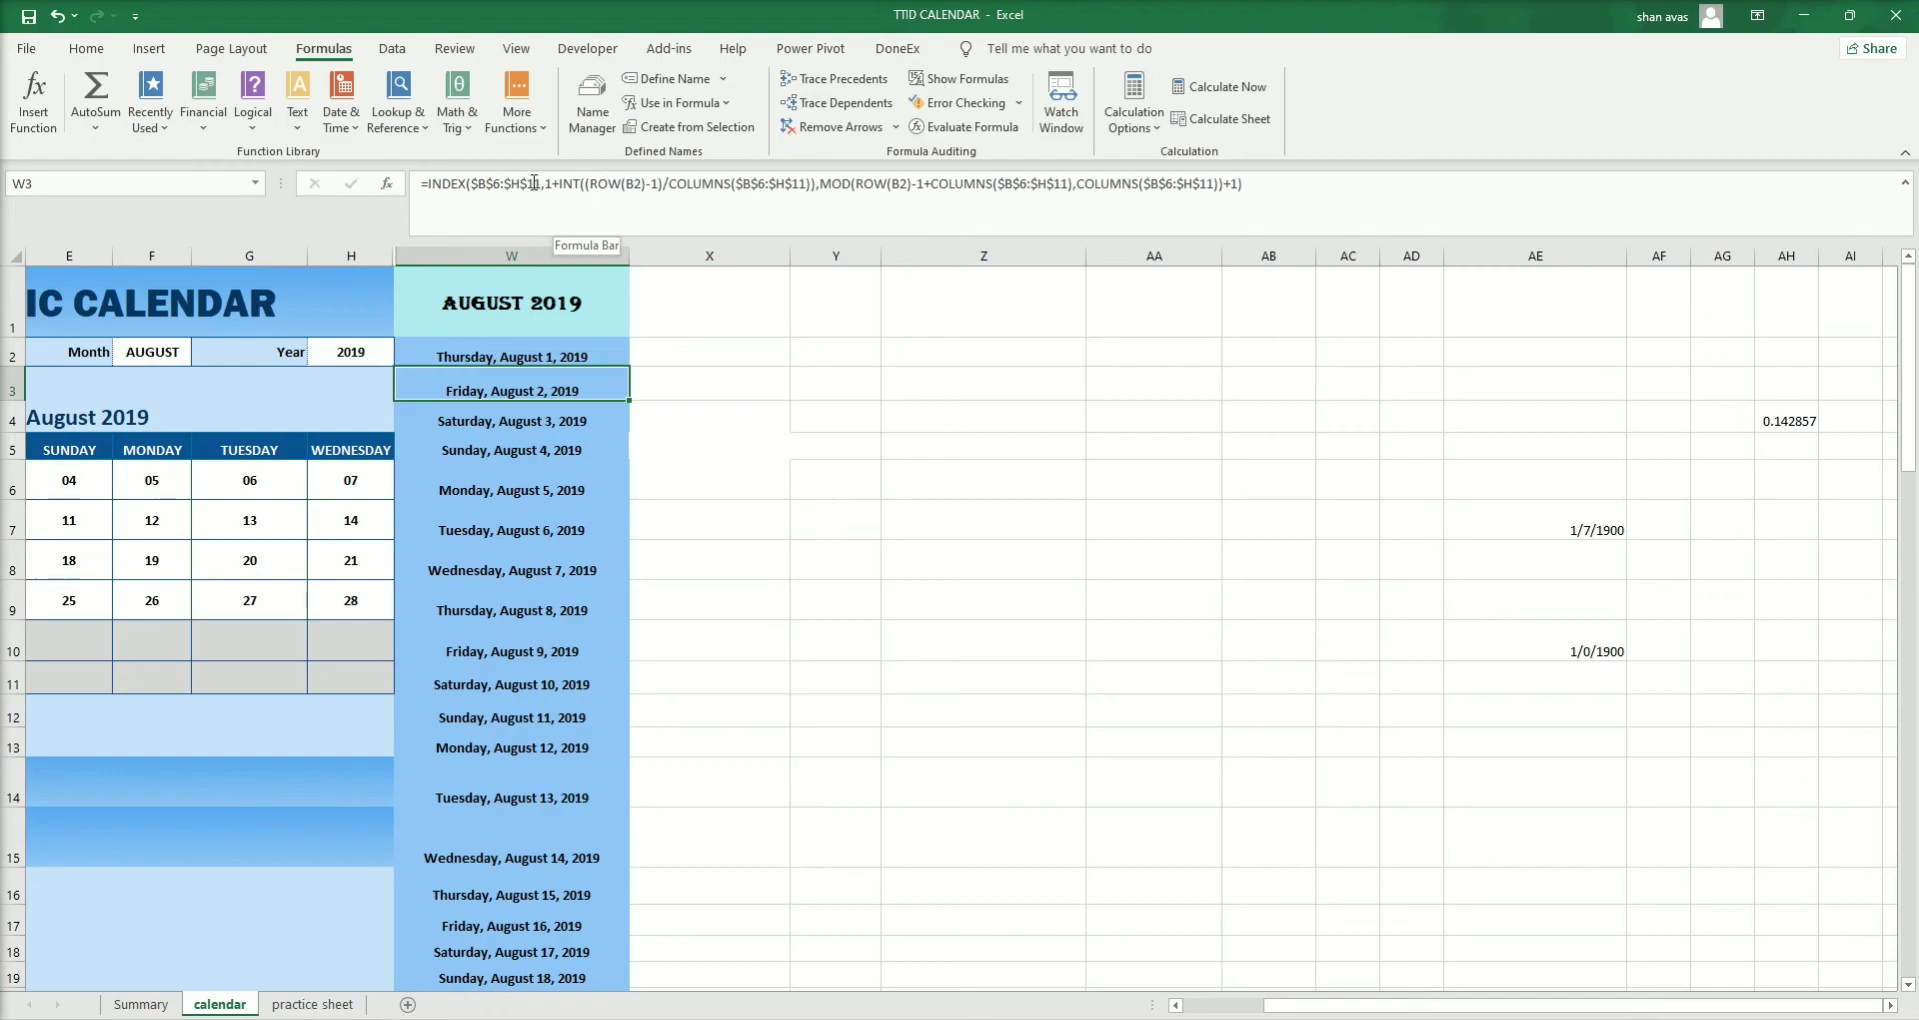
drag(1282, 1004, 1194, 1005)
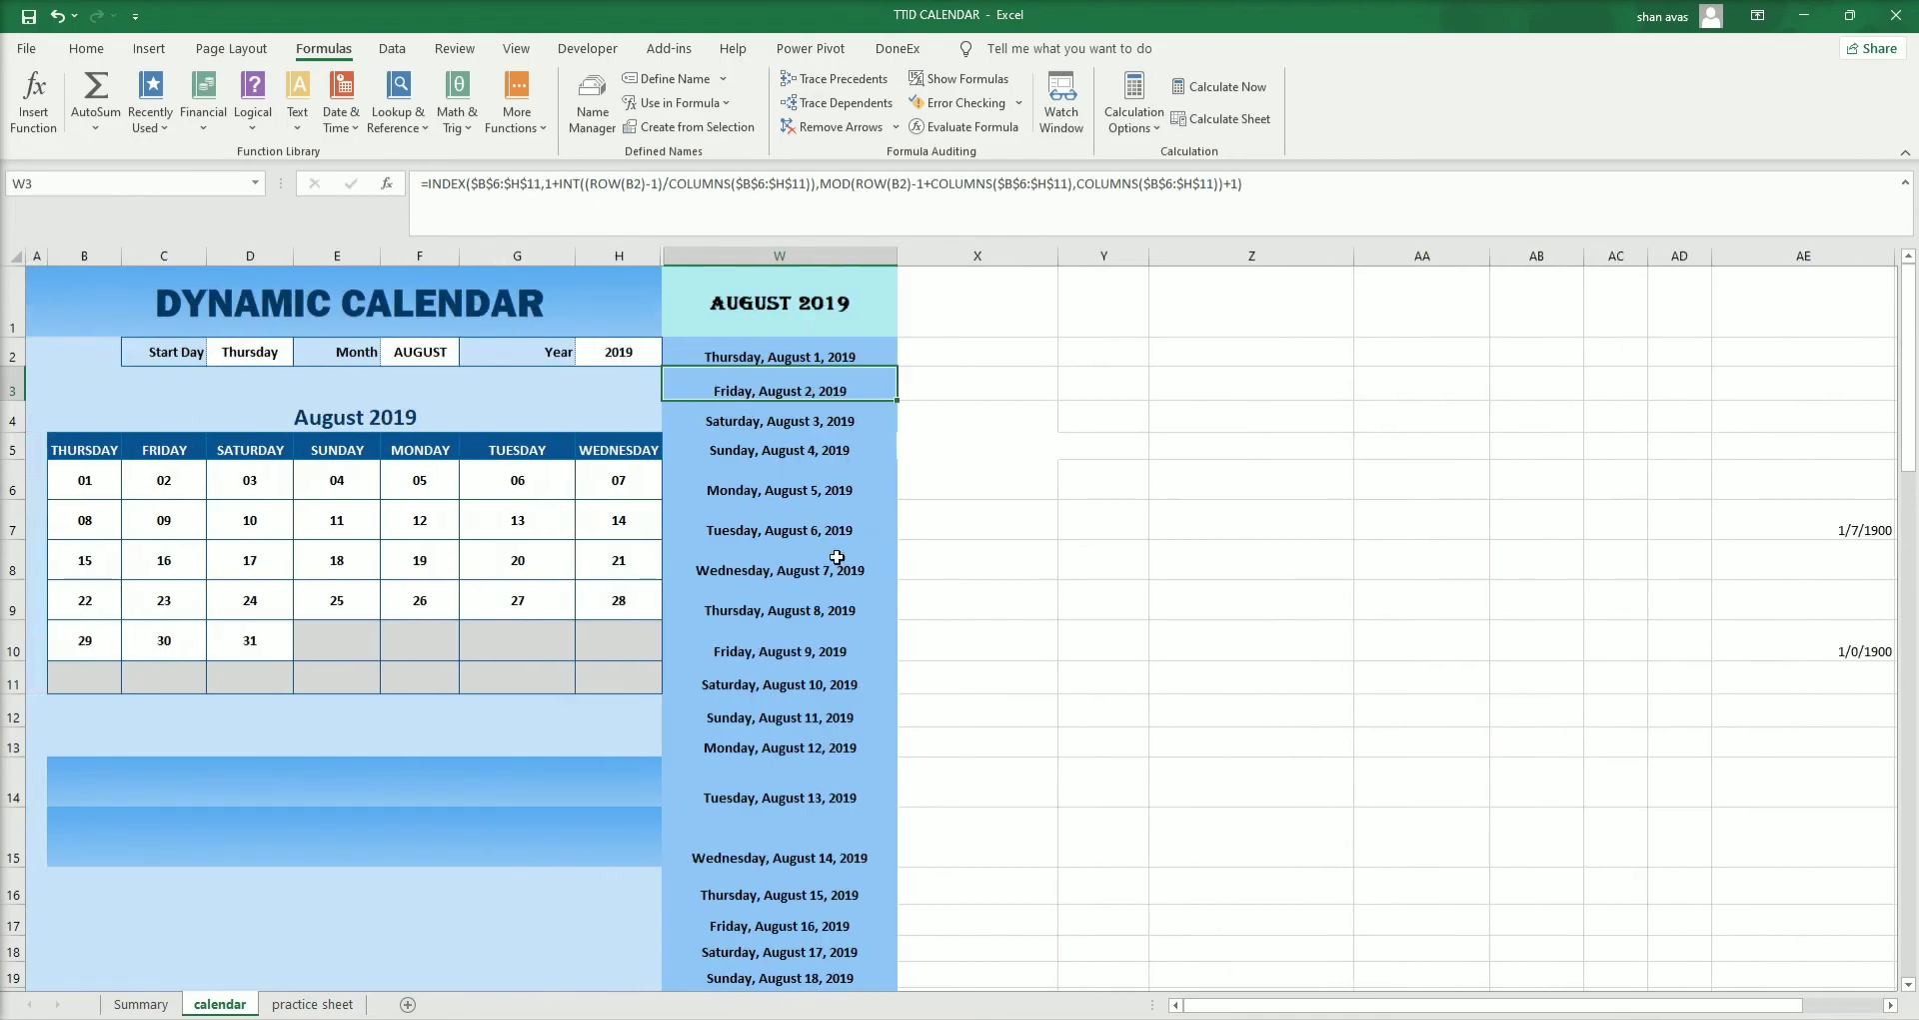
click(86, 518)
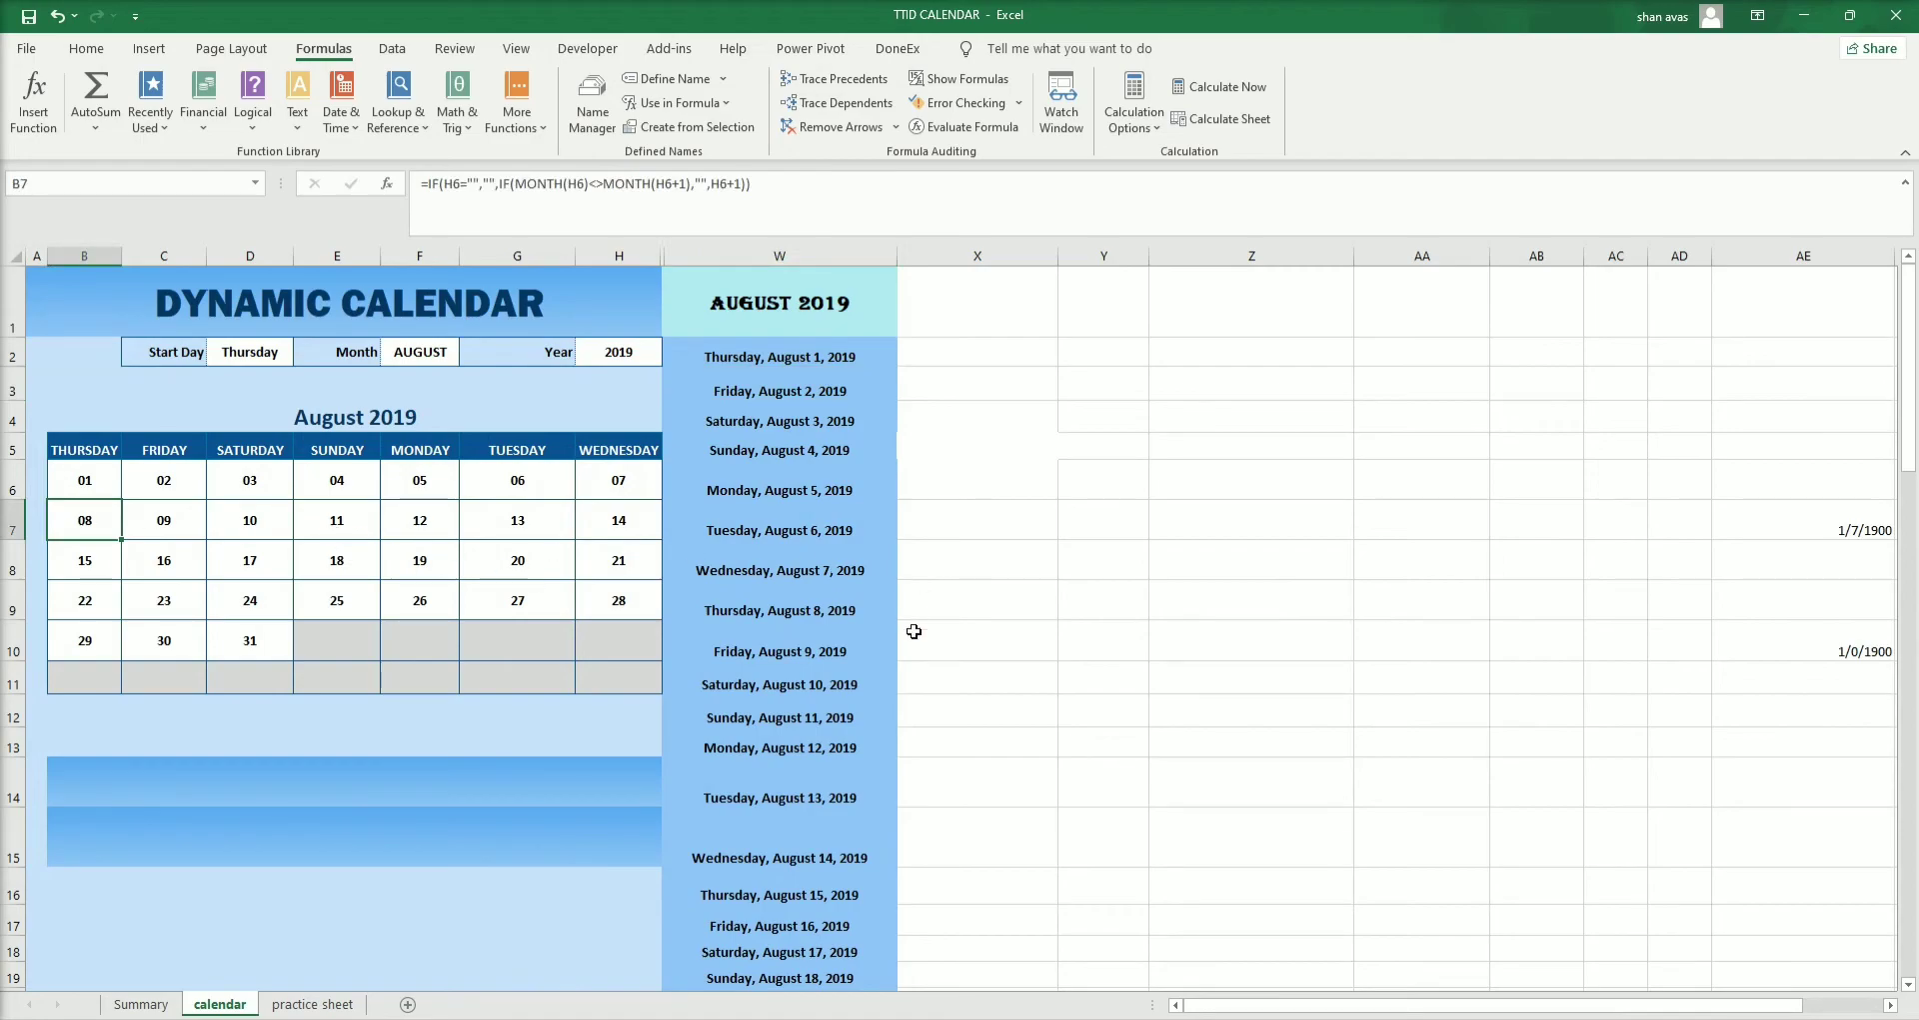
click(814, 618)
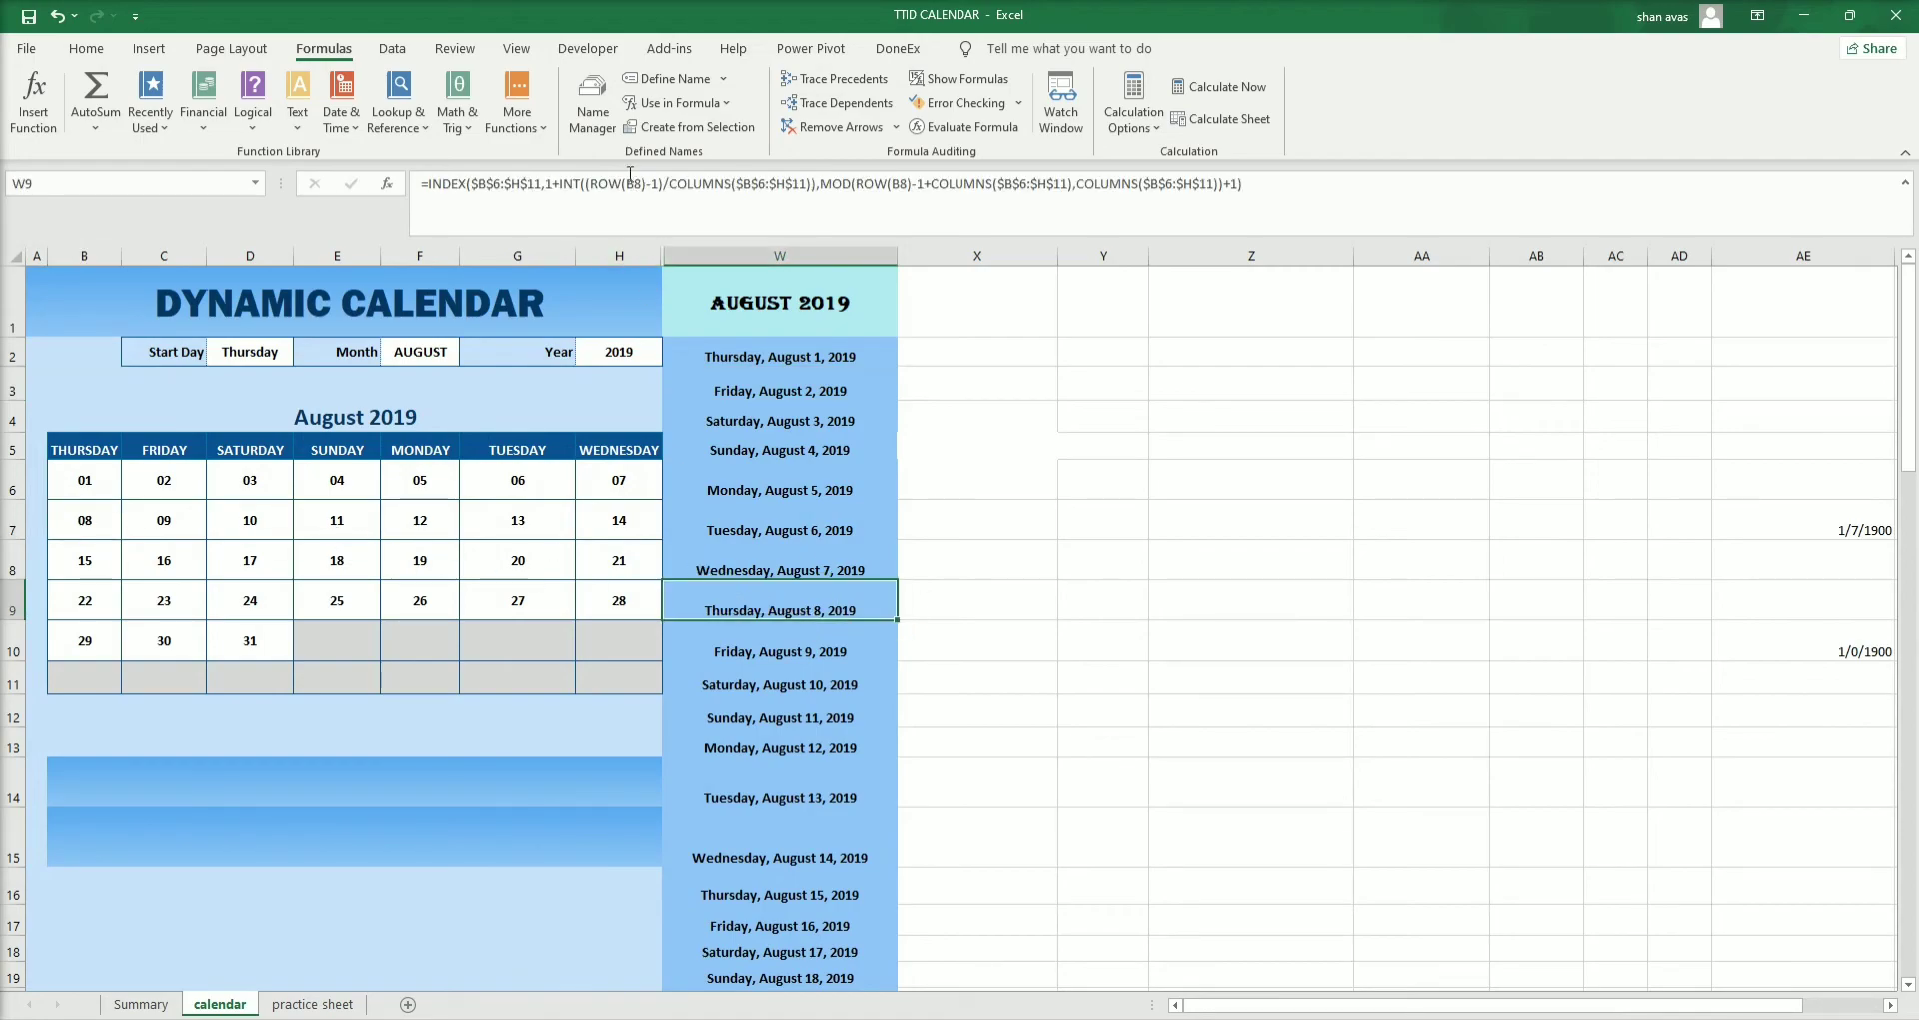